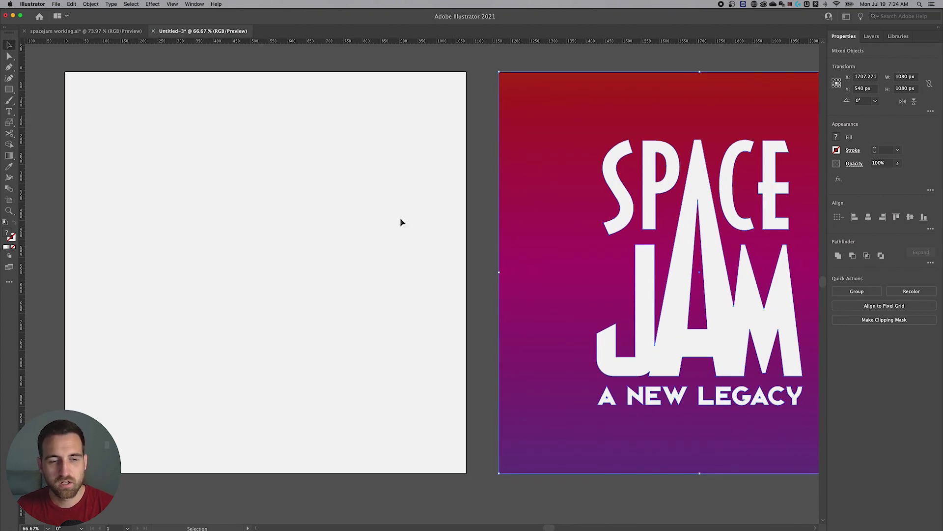
Add the point text "SPACE" in the upper area of the blank artboard.
left_click(399, 223)
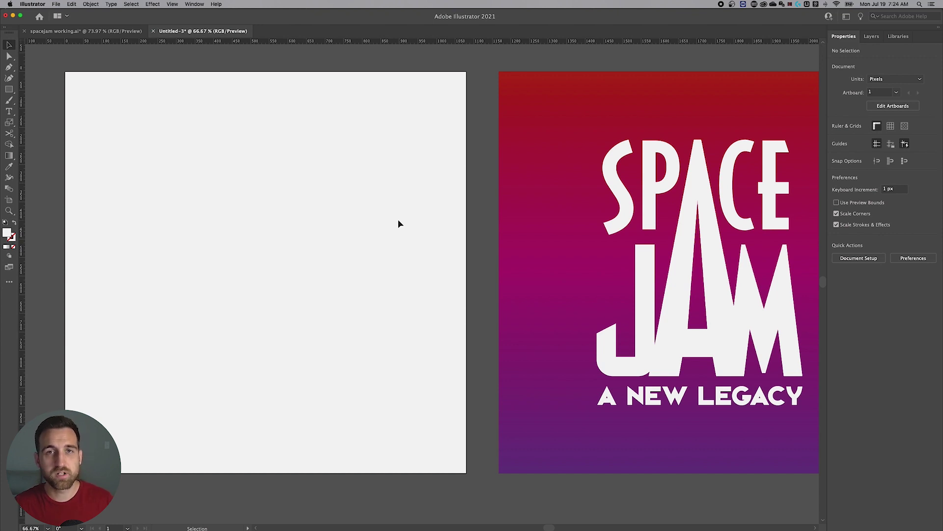
key("t")
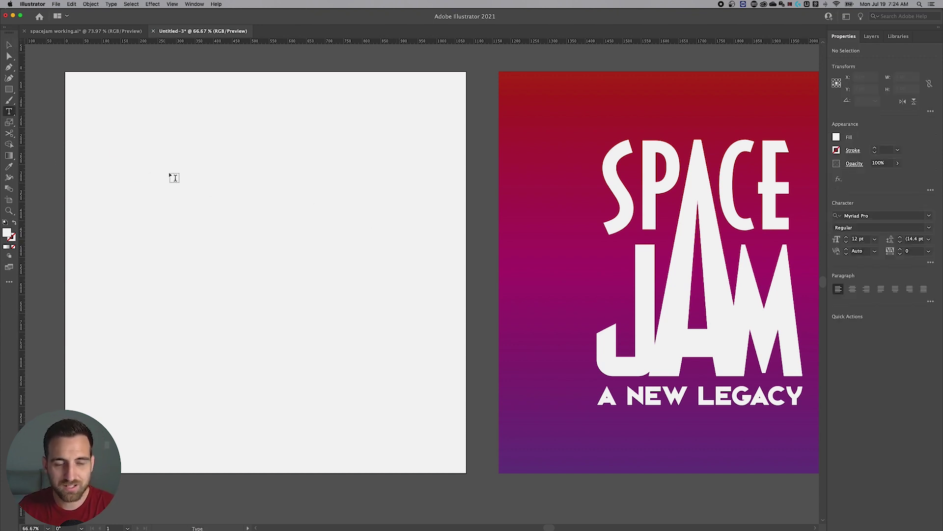
left_click(172, 176)
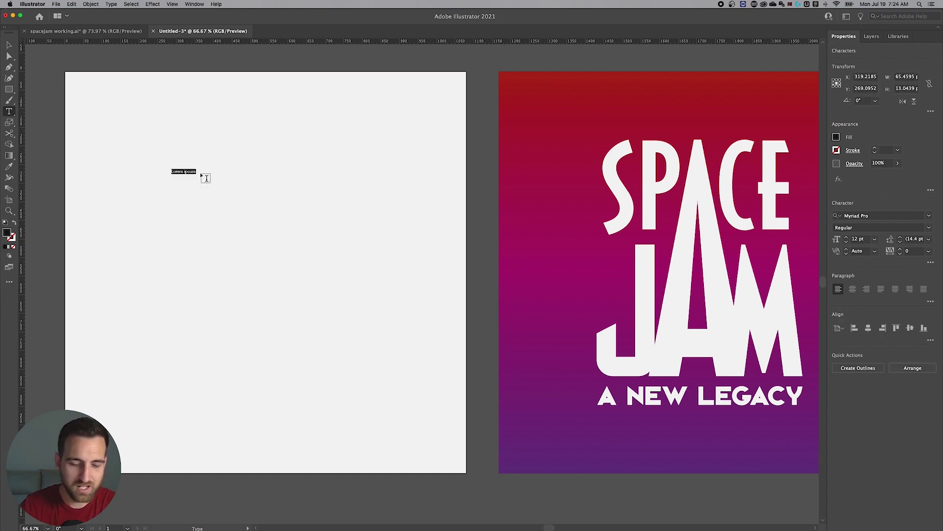
type("SPACE")
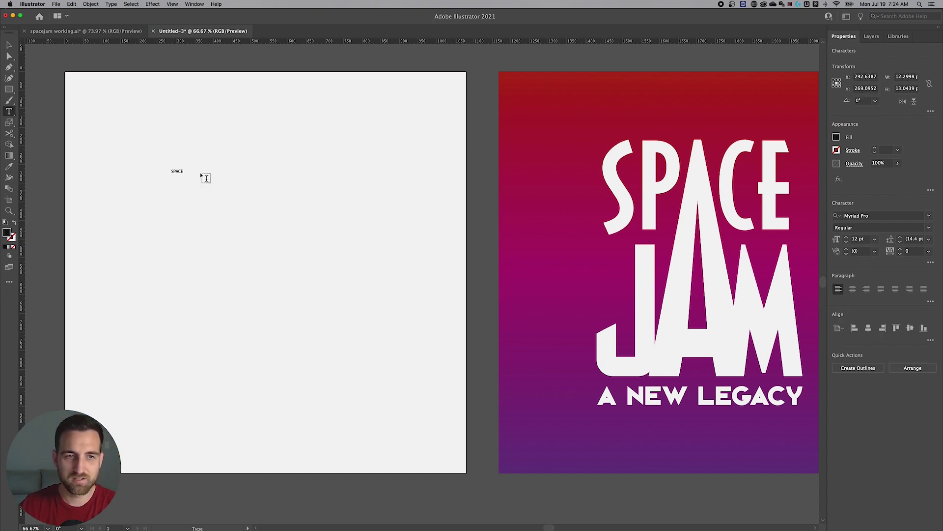
left_click(9, 45)
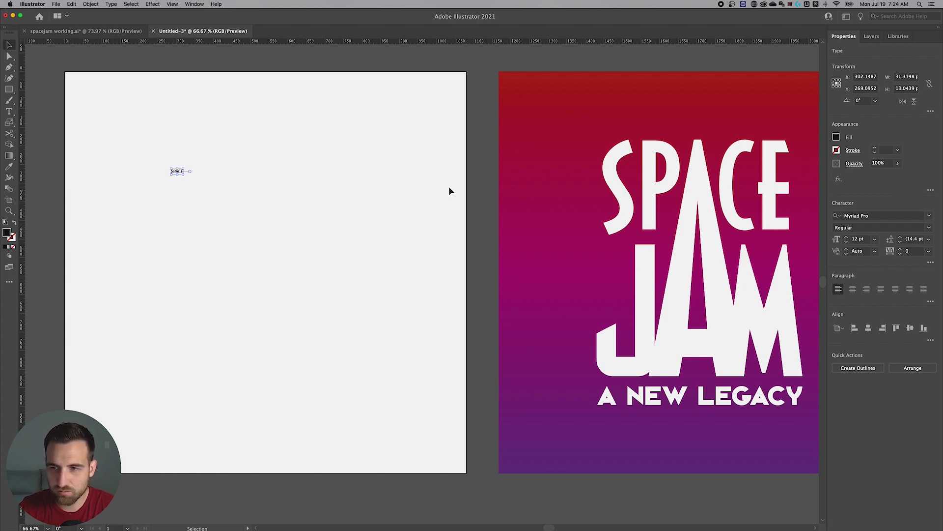
Set the SPACE text's font to Decotura ICG and its size to 315 pt.
left_click(888, 215)
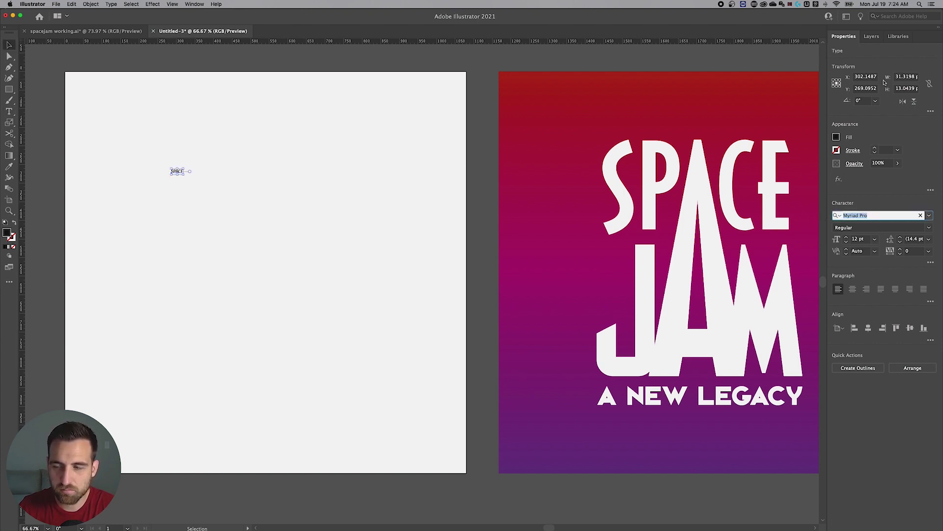
type("dec")
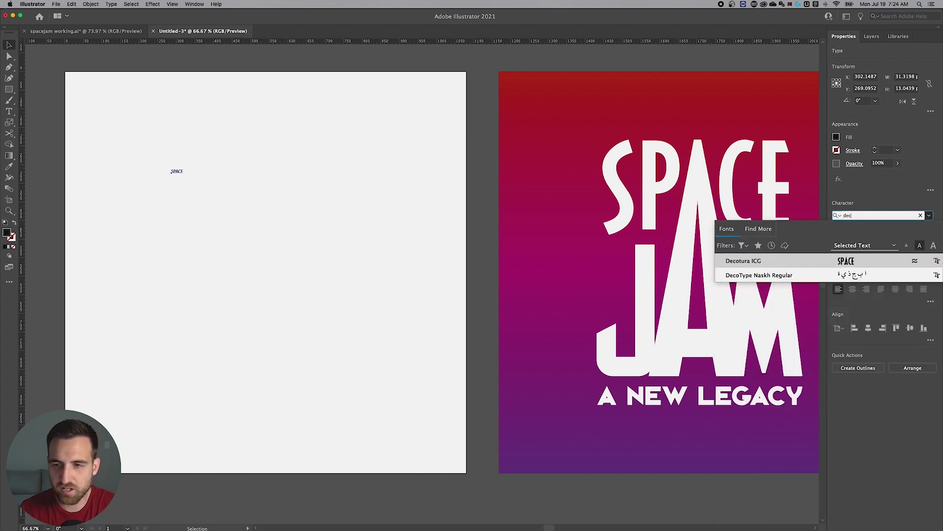
key("Tab")
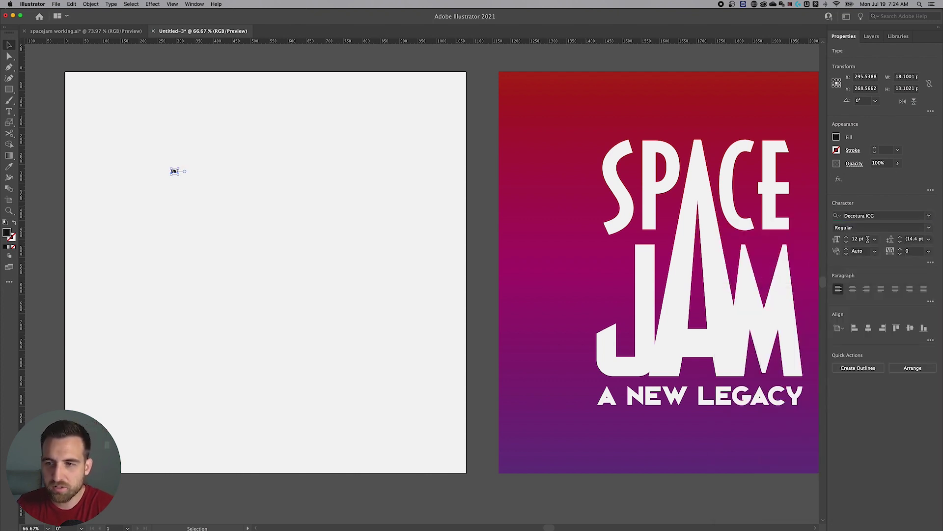
type("3")
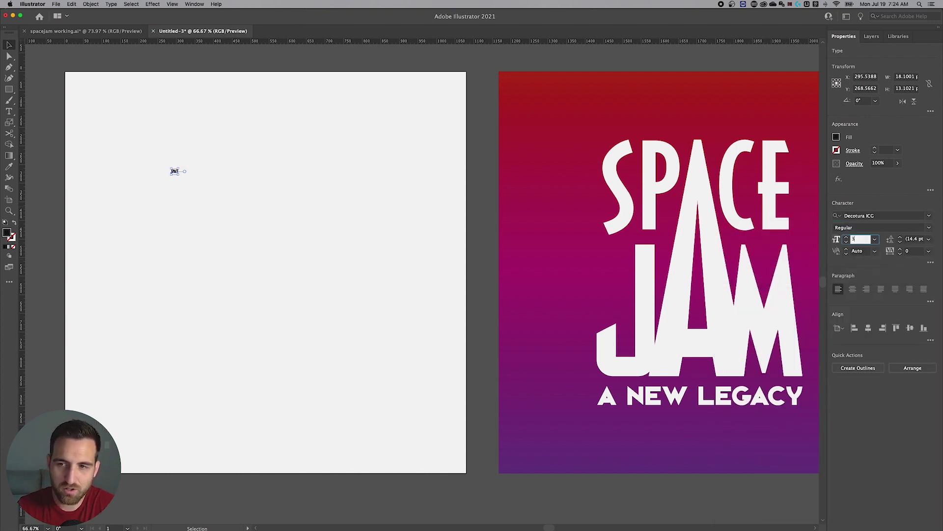
type("15")
key("Return")
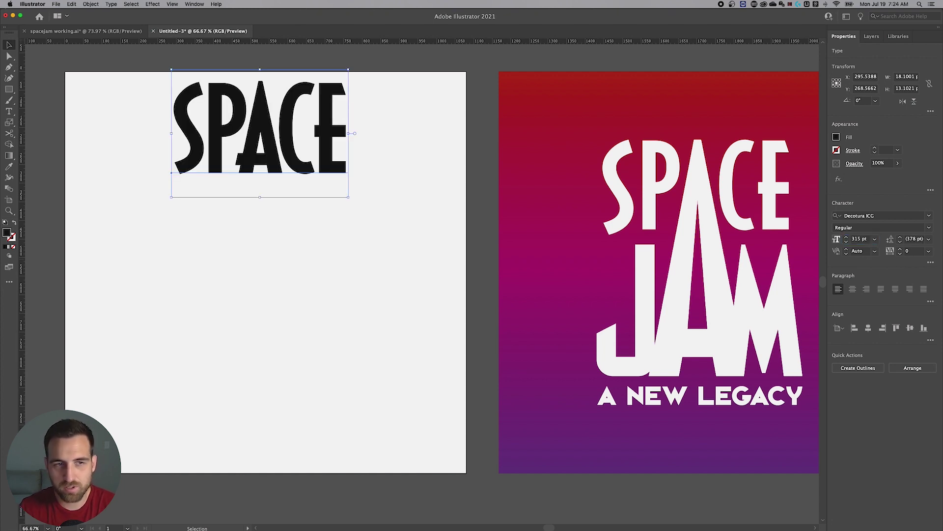
Move the SPACE text down into the artboard, centre its paragraph alignment, and align it to the artboard's horizontal centre.
left_click(11, 45)
left_click_drag(272, 141, 261, 214)
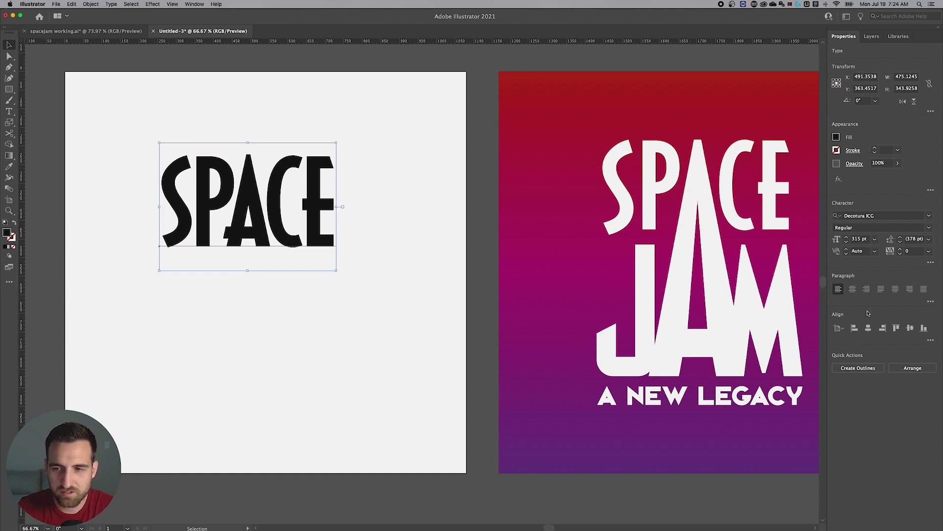
left_click(855, 291)
left_click_drag(199, 203, 279, 203)
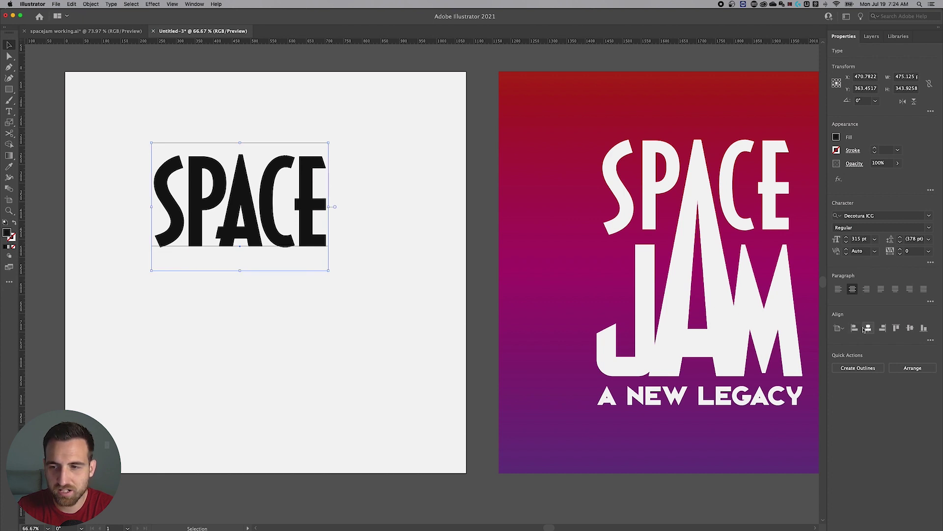
left_click(839, 327)
left_click(864, 359)
left_click(868, 327)
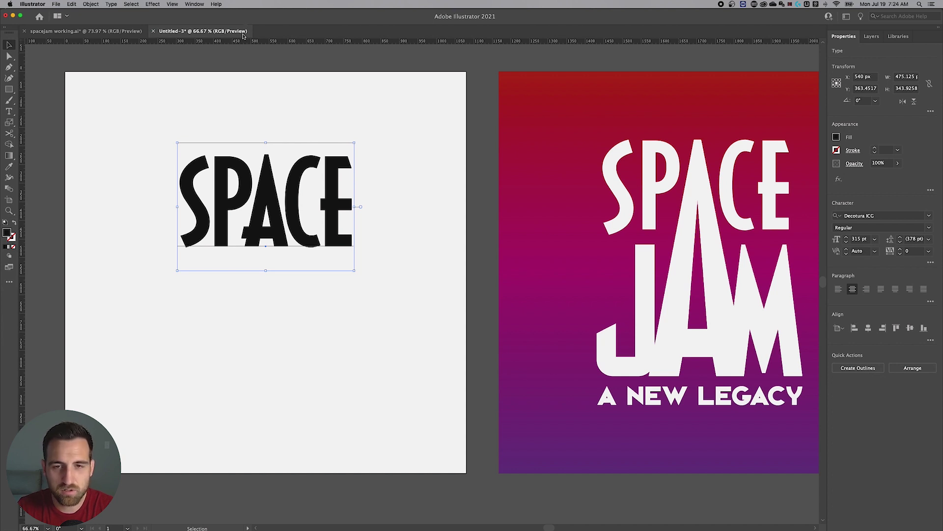
left_click(196, 4)
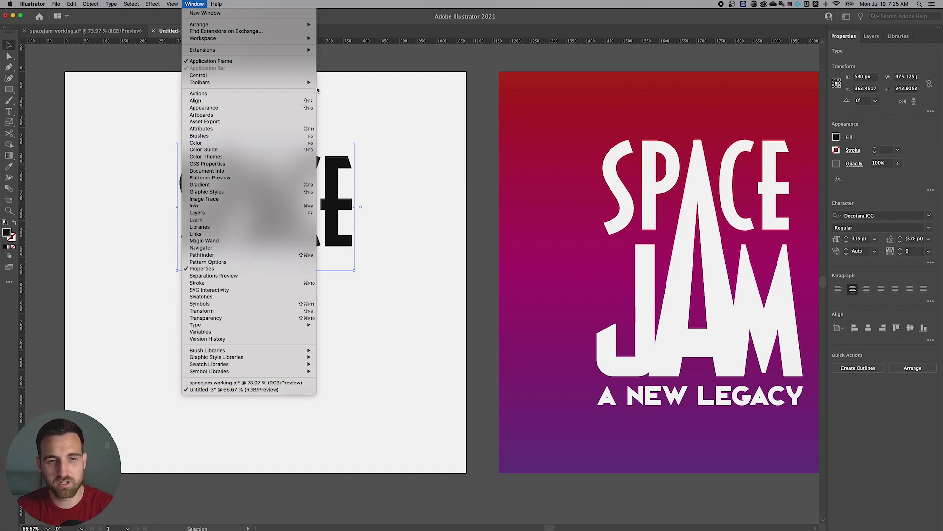
left_click(450, 198)
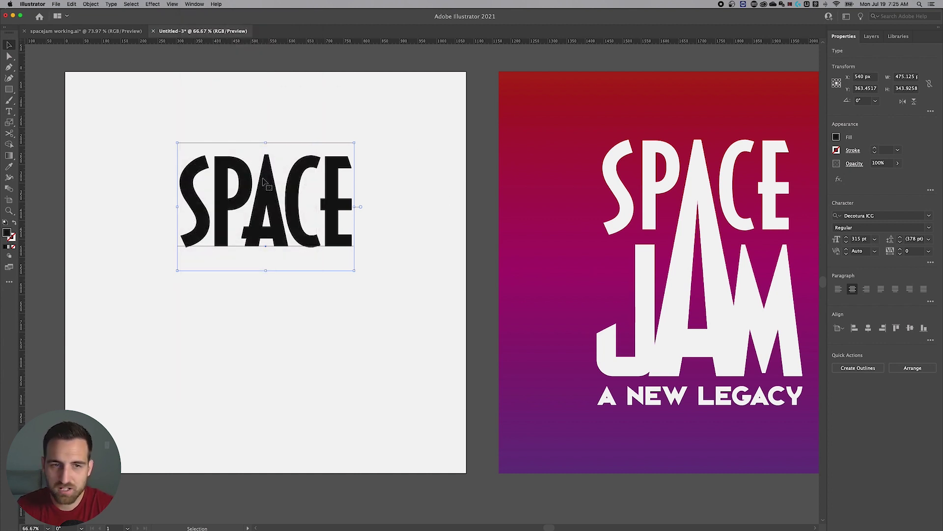
Duplicate the SPACE text directly below the original and change the copy's wording to "JAM".
left_click_drag(264, 182, 269, 295)
double_click(277, 297)
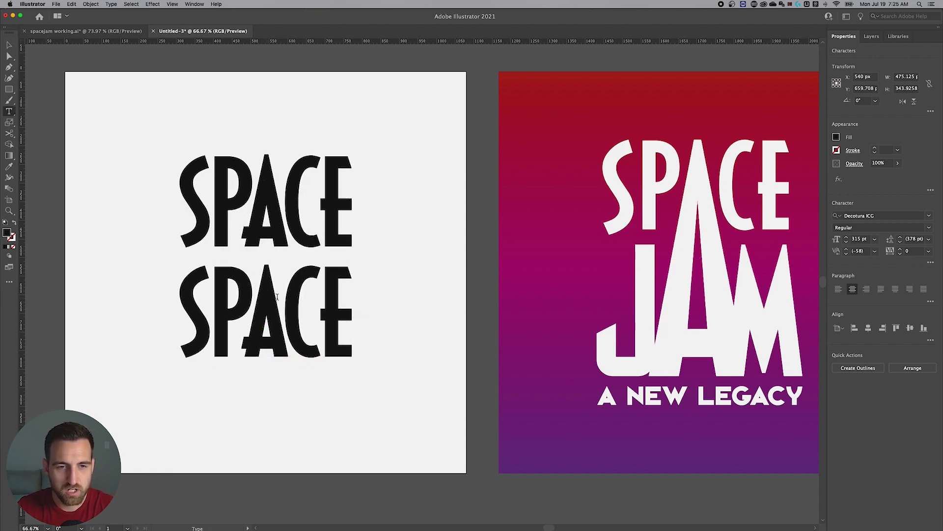
double_click(271, 299)
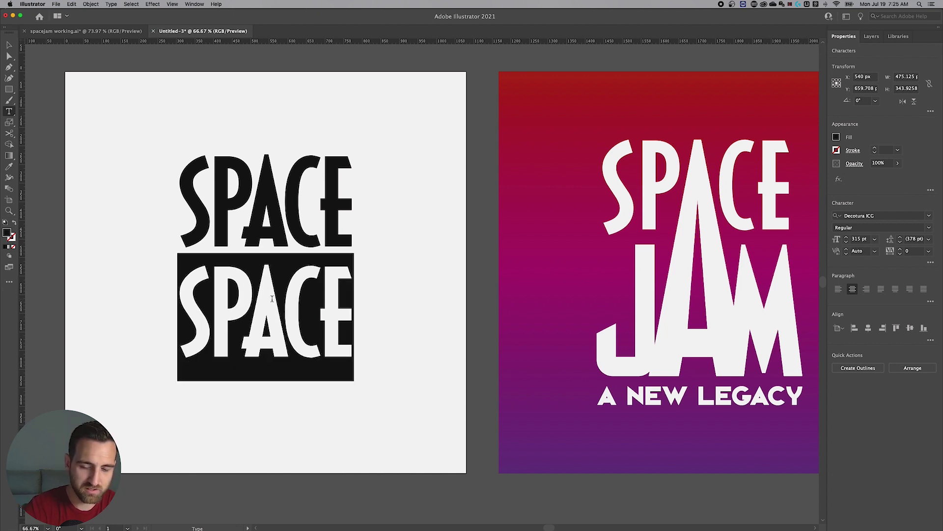
type("JAM")
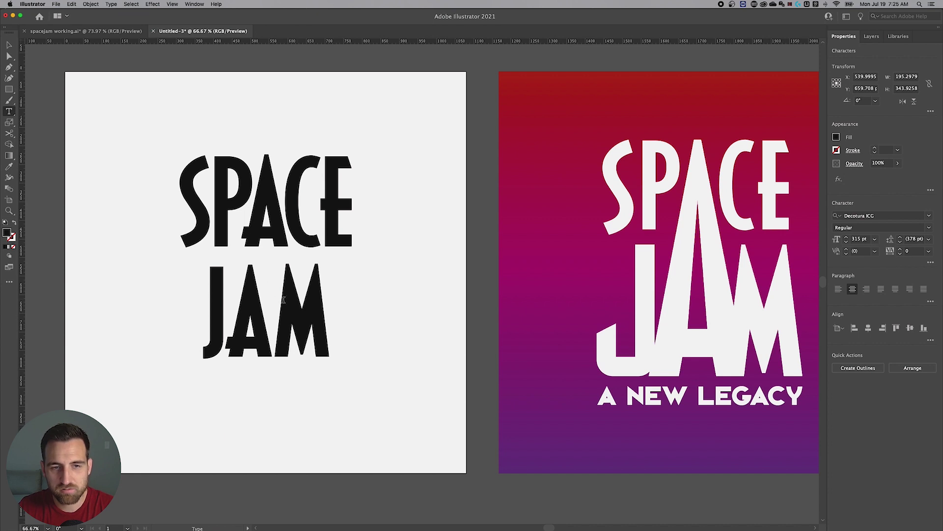
Set the JAM text's font size to 450 pt and move it down so it sits just beneath SPACE.
left_click_drag(321, 297, 196, 299)
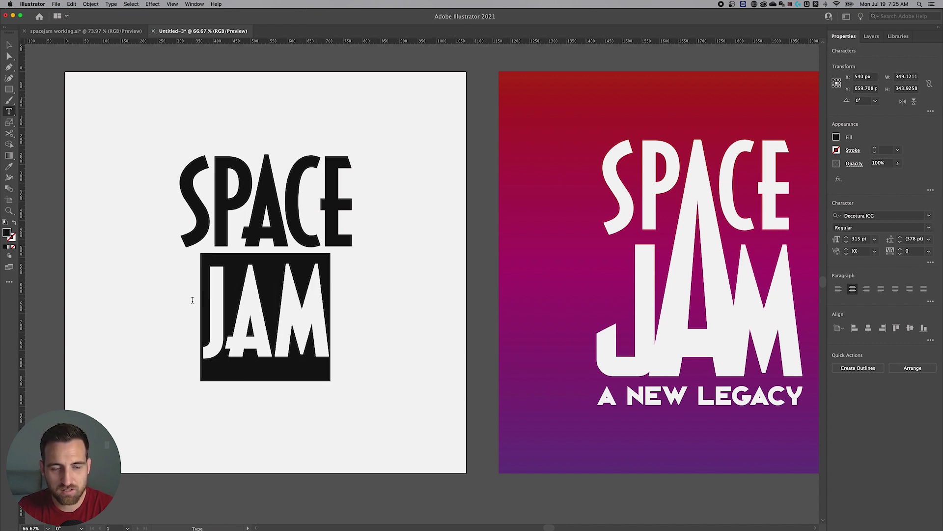
left_click(858, 239)
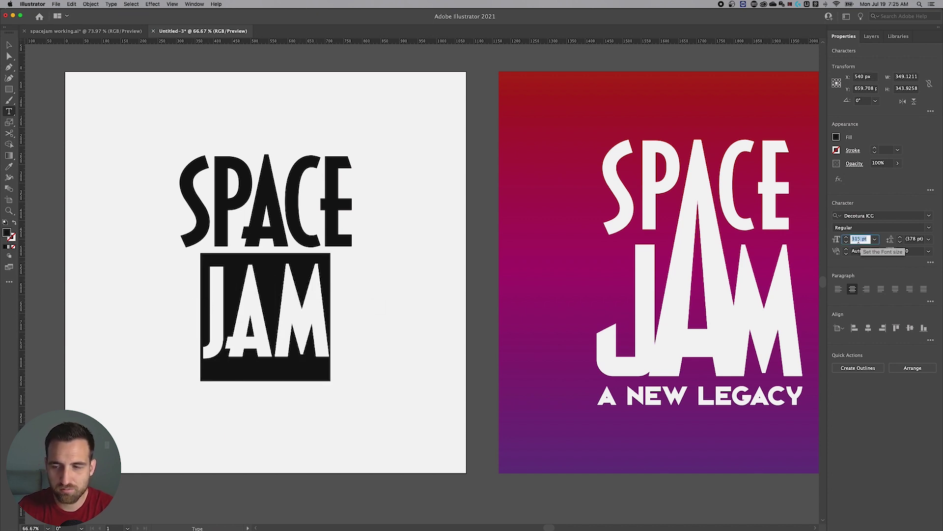
type("4")
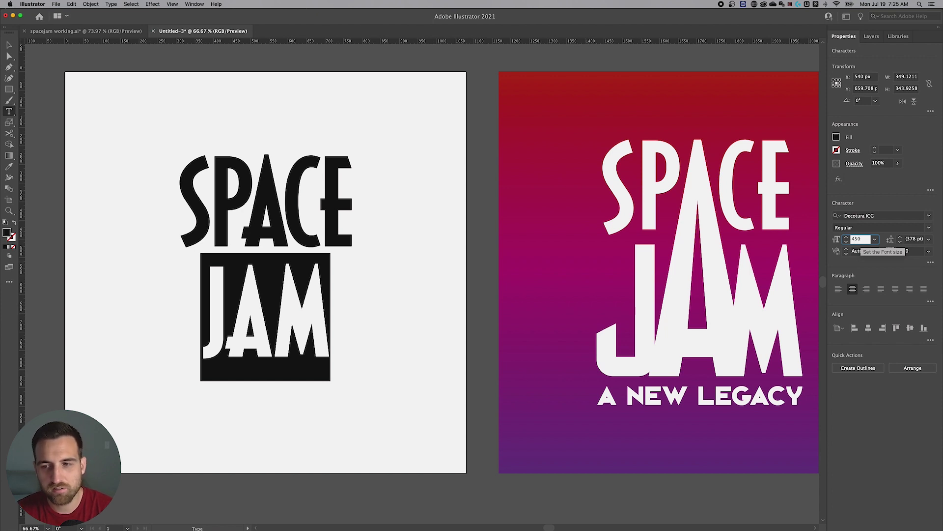
type("50")
key("Return")
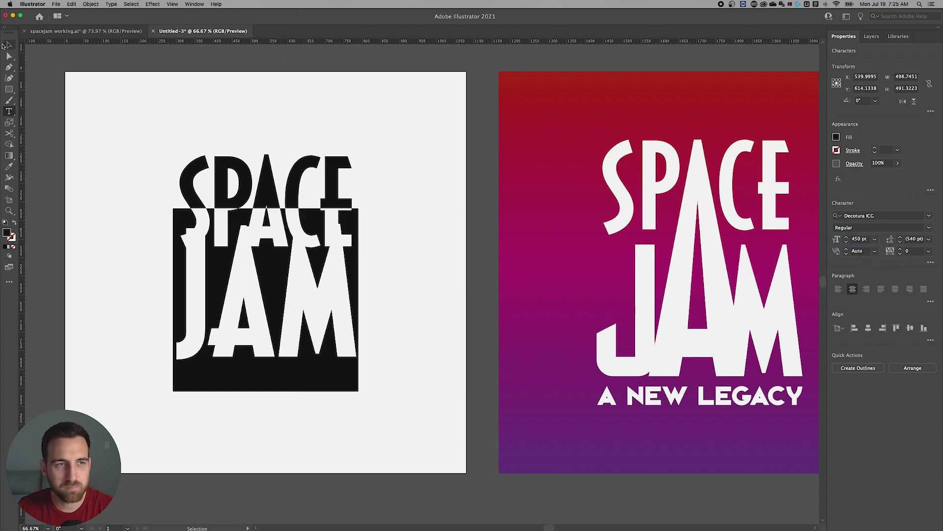
left_click(8, 46)
left_click_drag(314, 298, 314, 322)
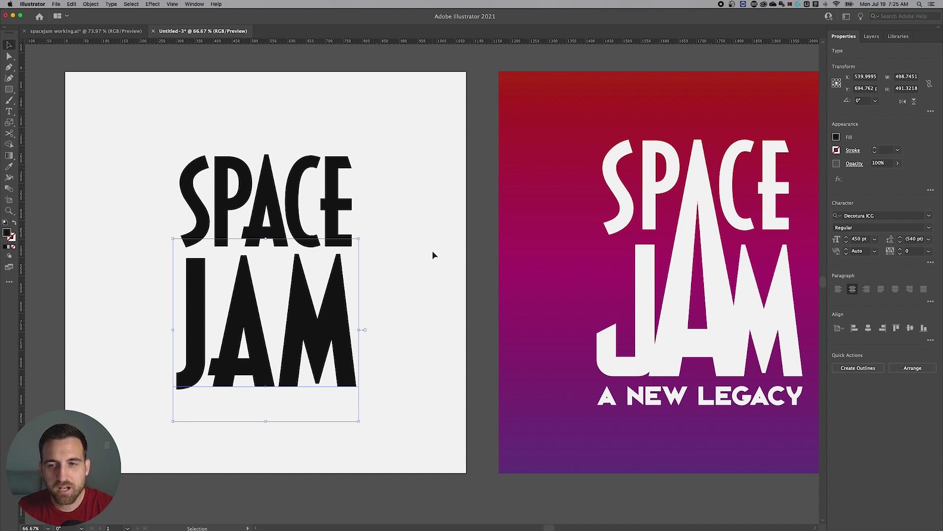
left_click_drag(429, 252, 406, 245)
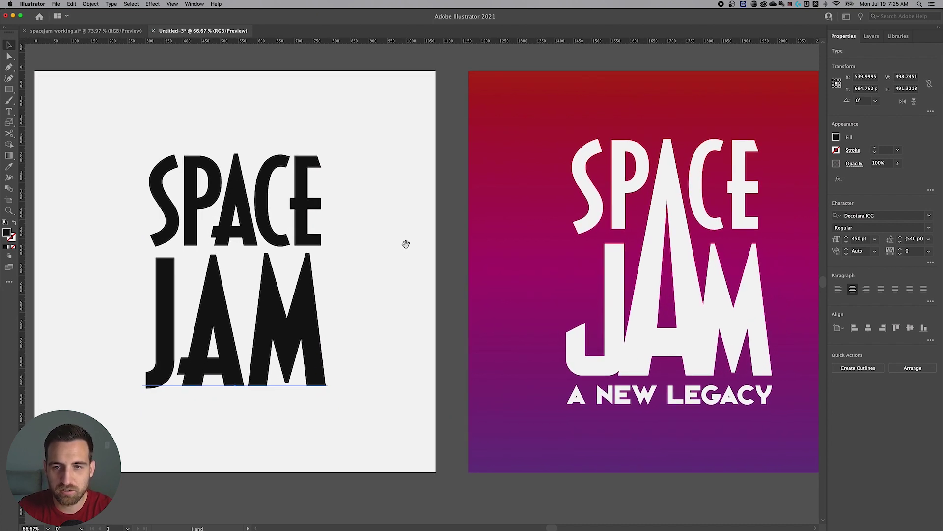
left_click(407, 245)
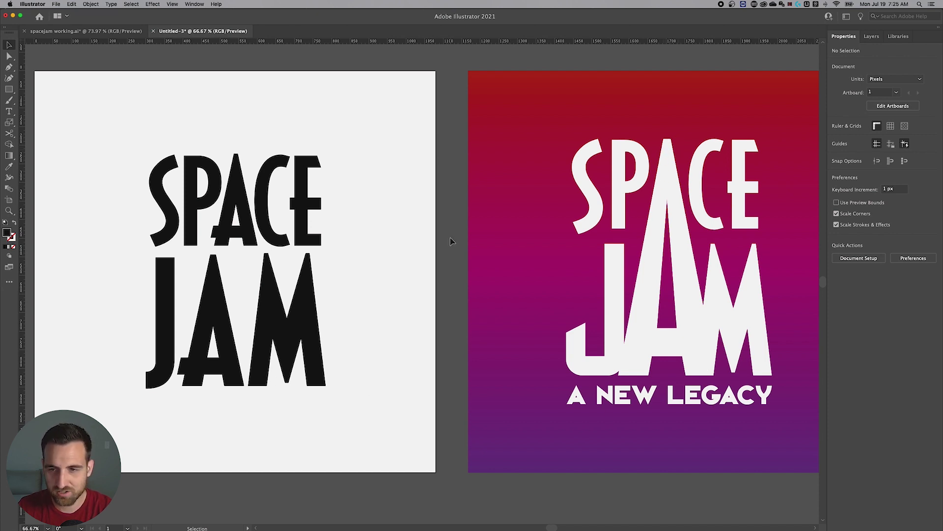
left_click(173, 299)
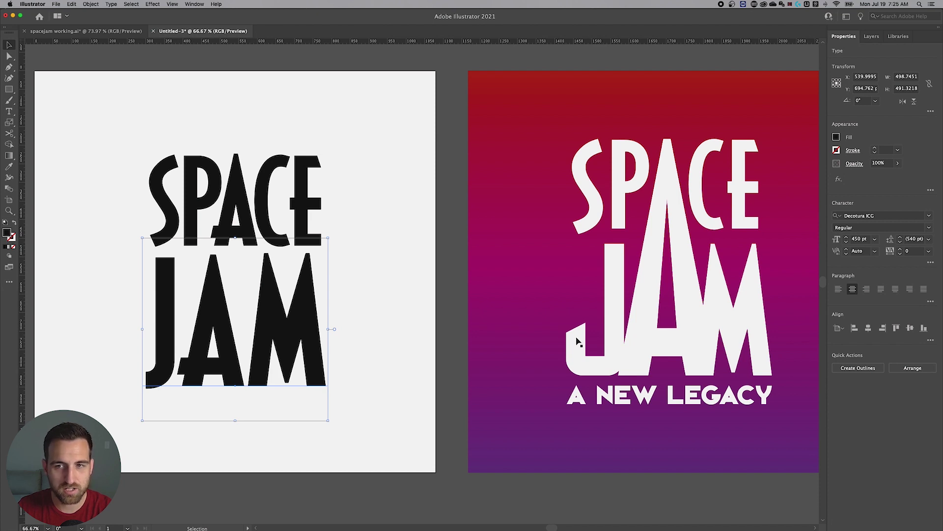
left_click(398, 281)
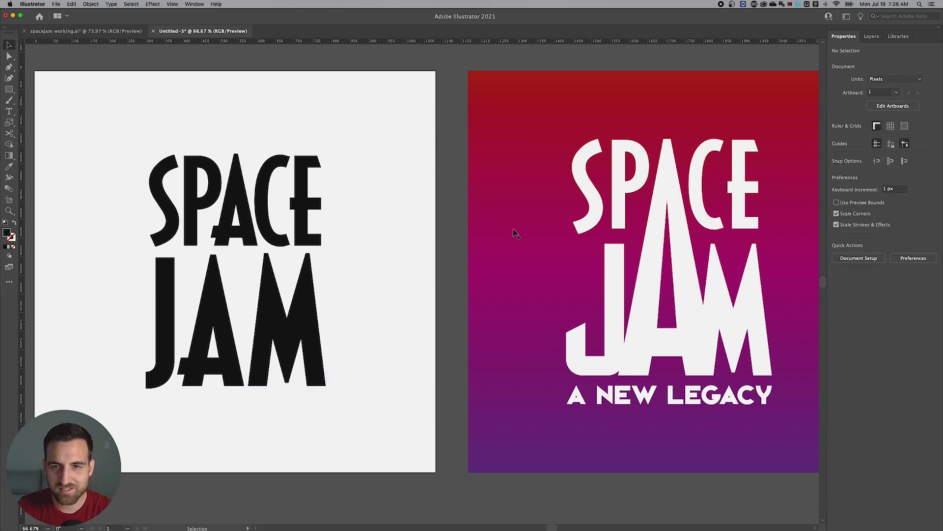
left_click(584, 226)
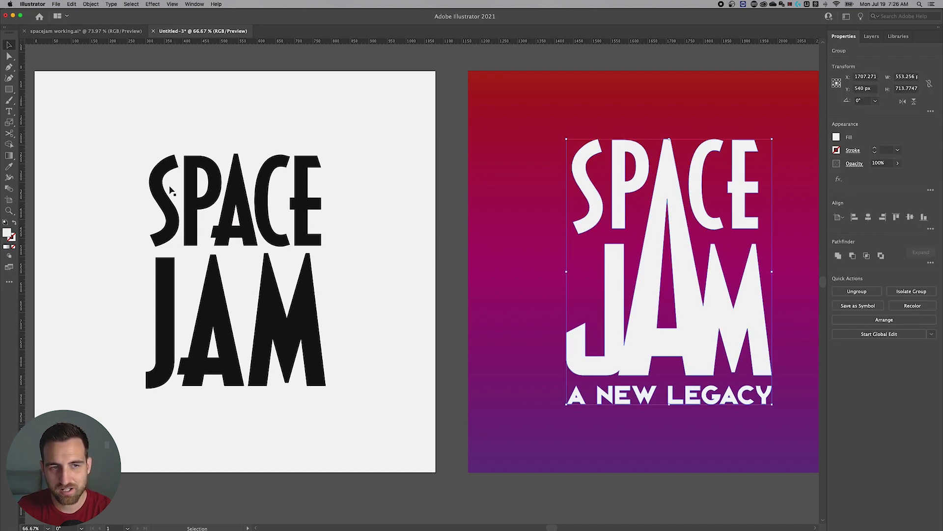
left_click(432, 181)
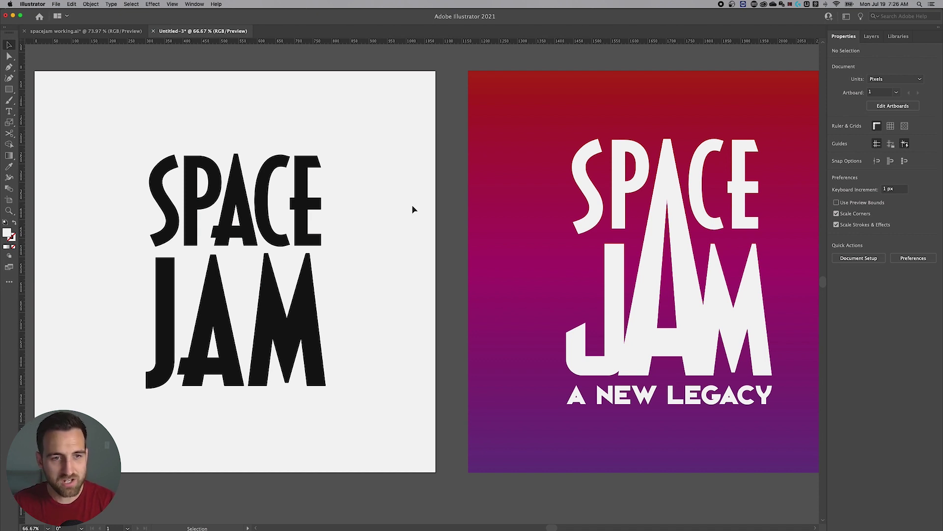
Convert the JAM text to outlines and ungroup it into separate letters.
key("z")
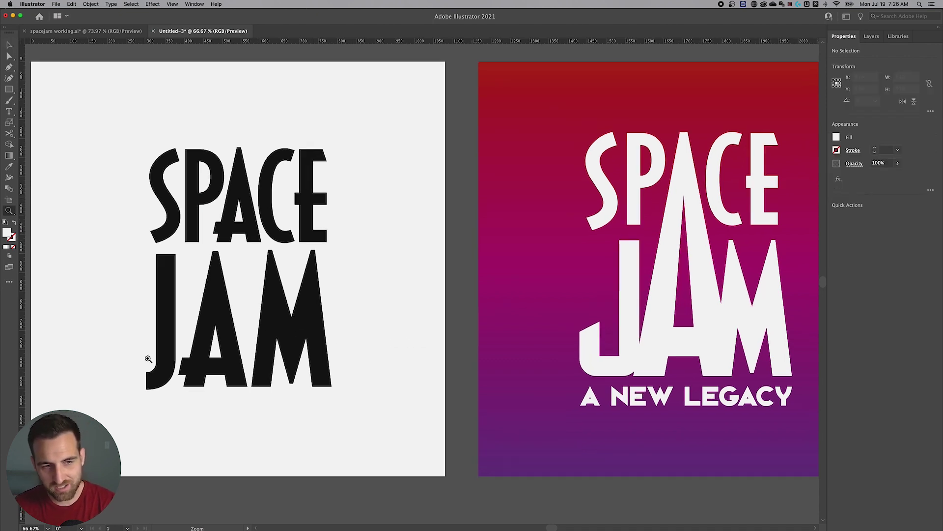
left_click_drag(148, 359, 253, 357)
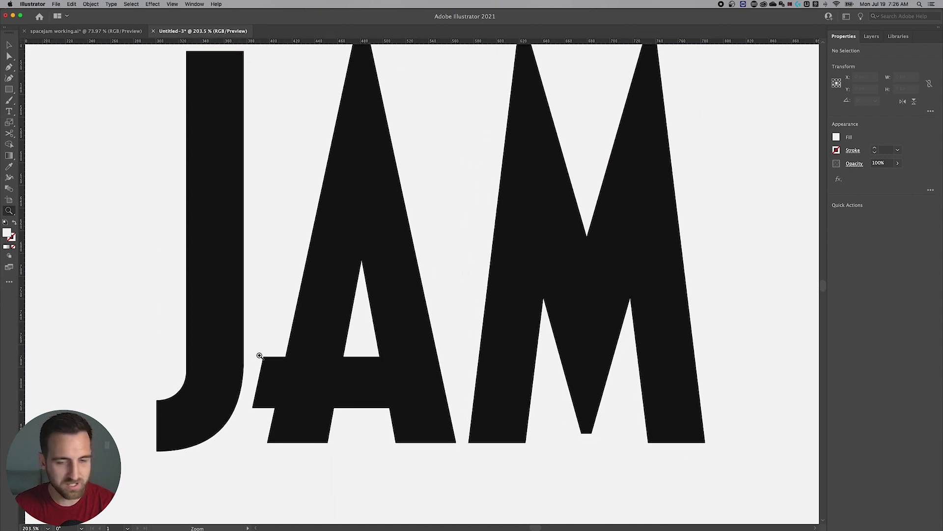
left_click_drag(225, 301, 276, 322)
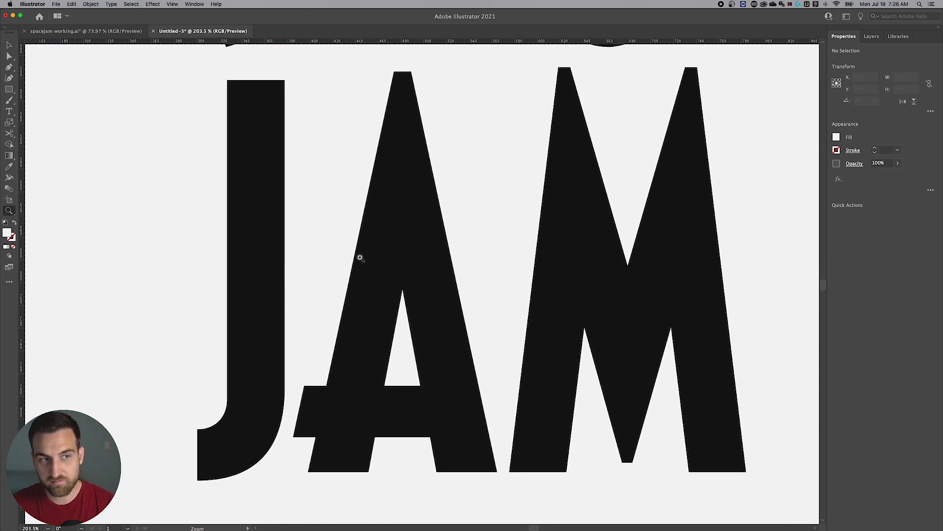
key("v")
left_click(415, 235)
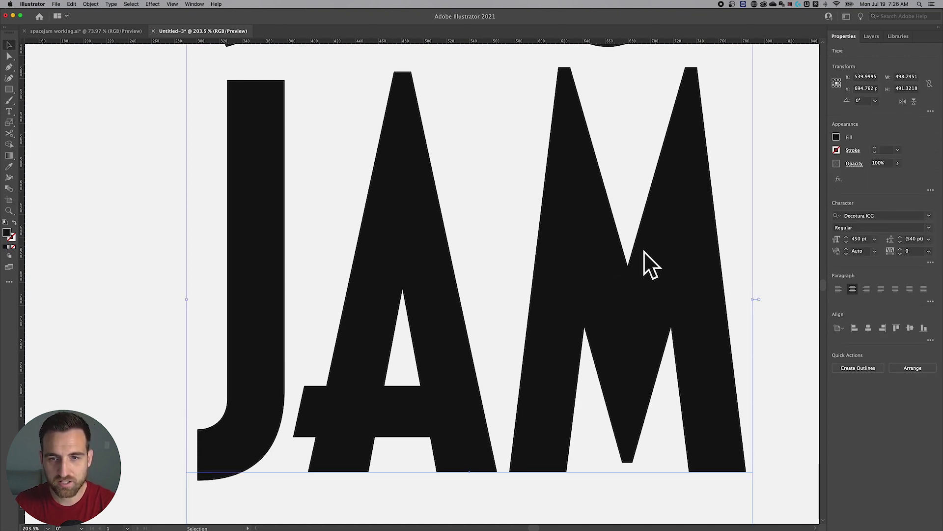
left_click(111, 4)
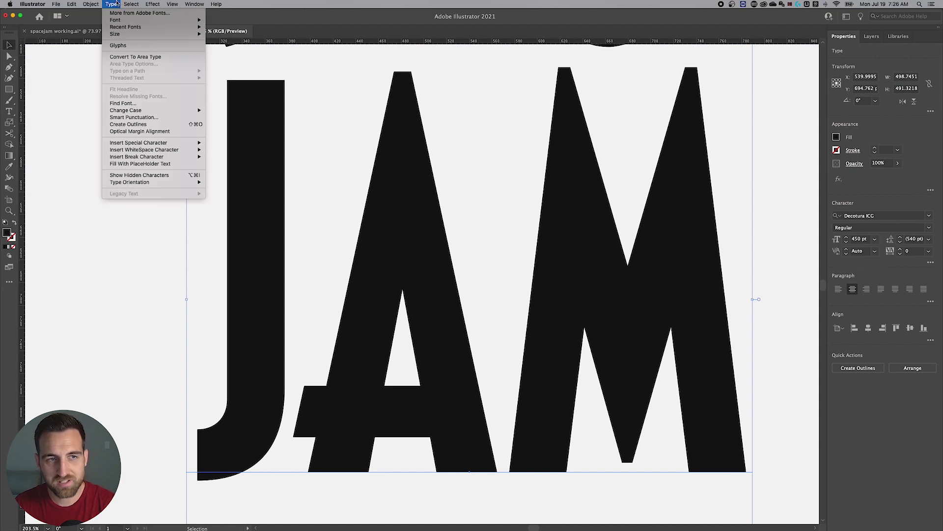
left_click(148, 124)
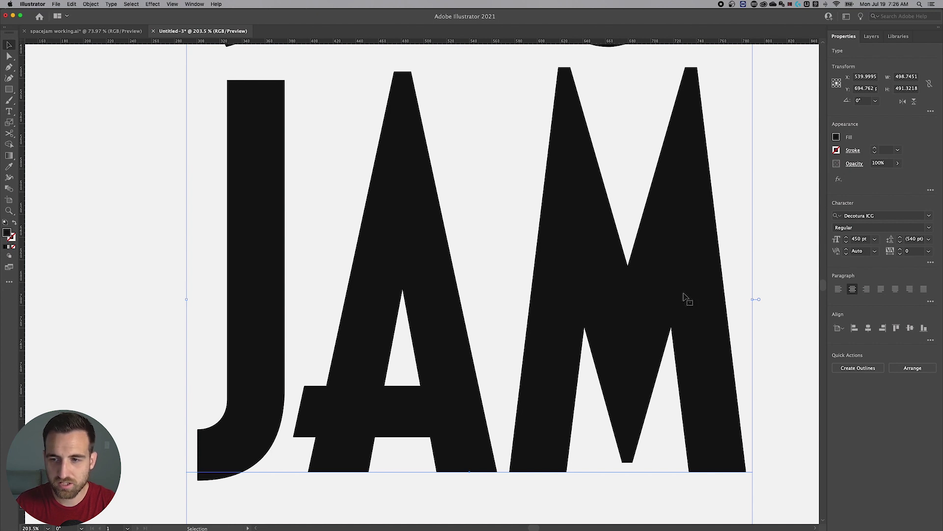
left_click(860, 369)
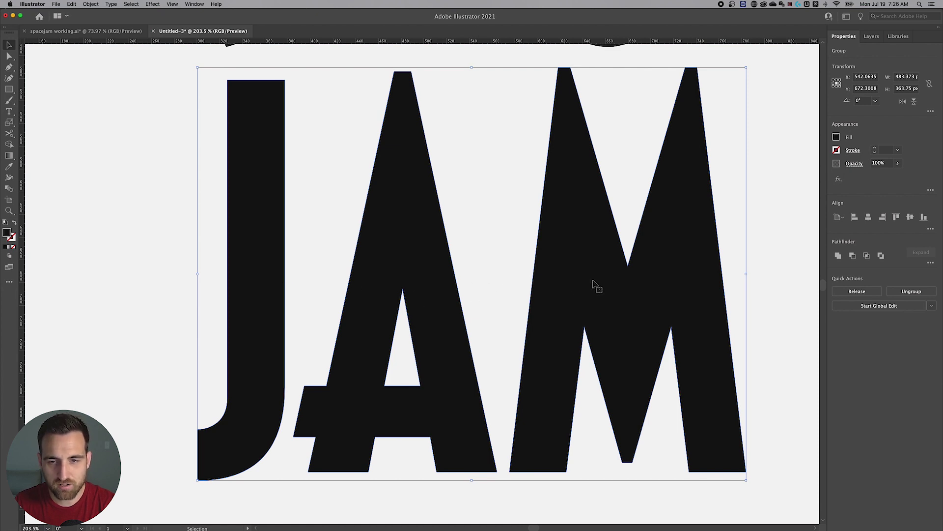
right_click(556, 263)
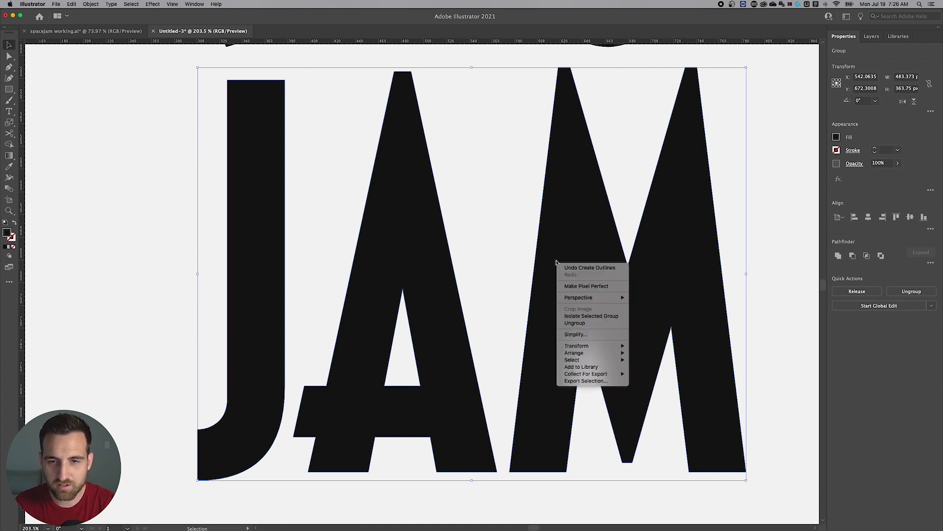
left_click(575, 322)
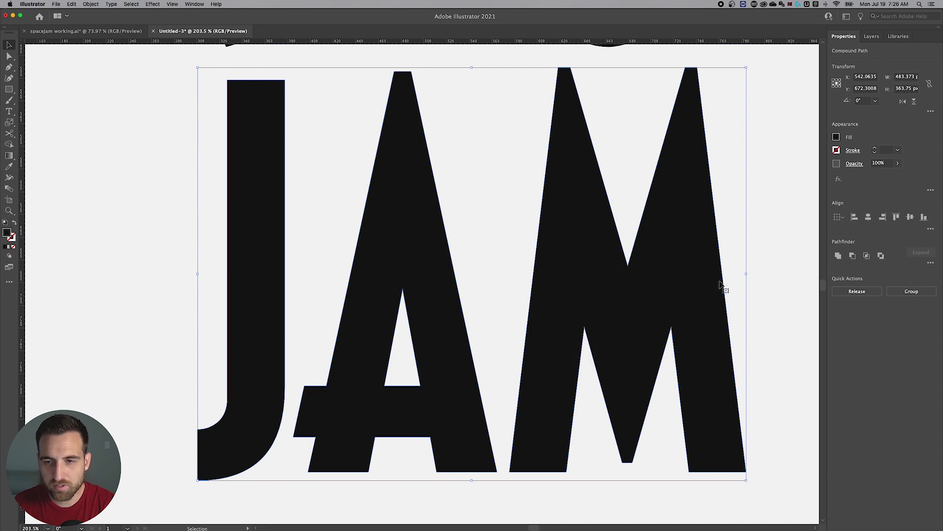
Delete the letter A from the outlined JAM.
left_click(759, 259)
left_click(624, 273)
left_click(396, 252)
left_click(262, 238)
left_click(396, 221)
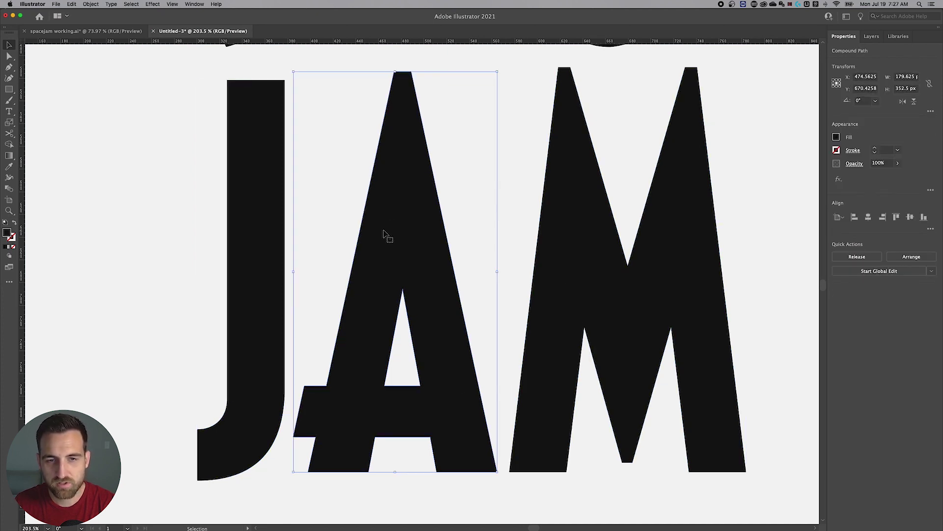
key("Delete")
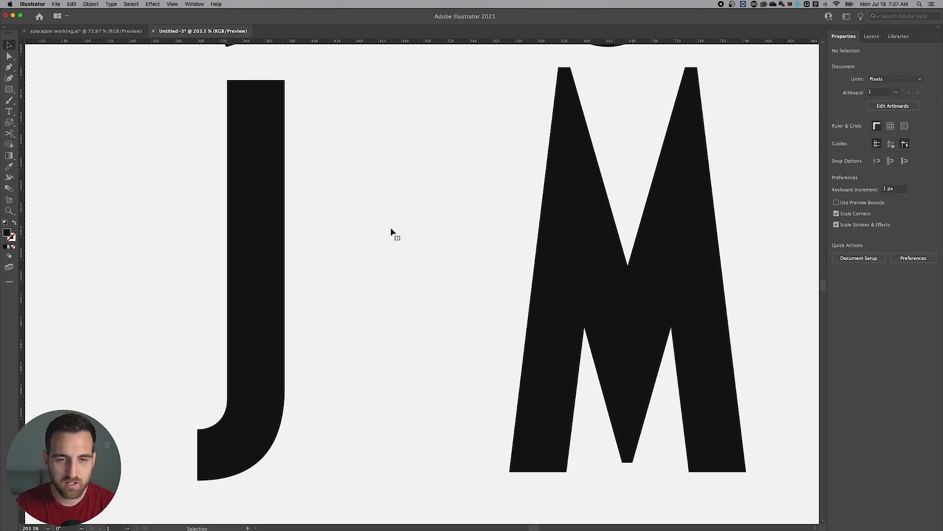
Draw a rectangle about 221 × 189 px covering the lower half and curved hook of the J.
left_click(556, 240)
left_click(252, 234)
scroll(351, 252, "left", 3)
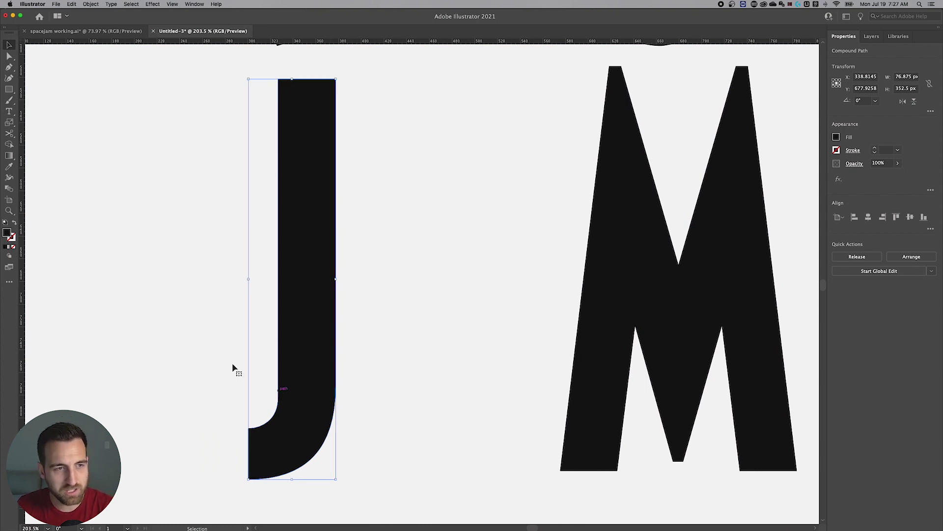
left_click(9, 90)
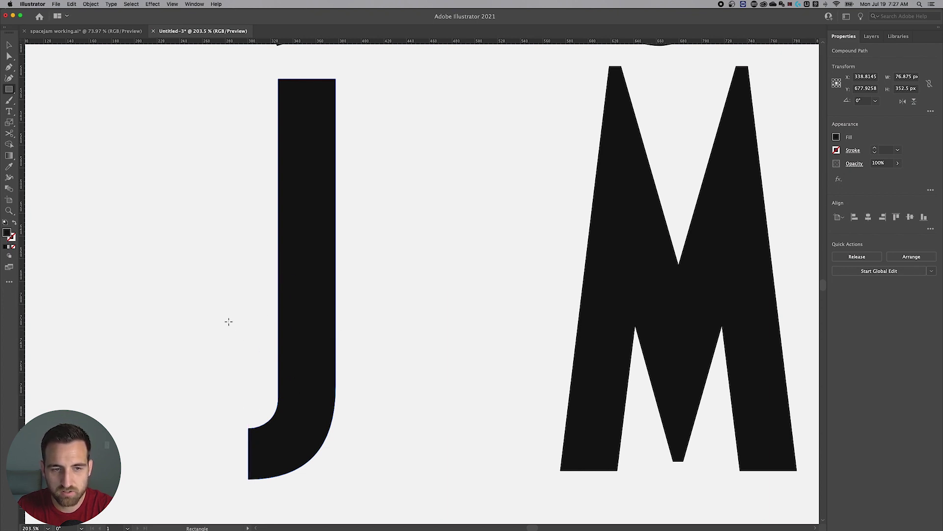
mouse_move(183, 287)
left_mouse_down()
mouse_move(353, 383)
mouse_move(417, 443)
mouse_move(444, 495)
mouse_move(434, 501)
left_mouse_up()
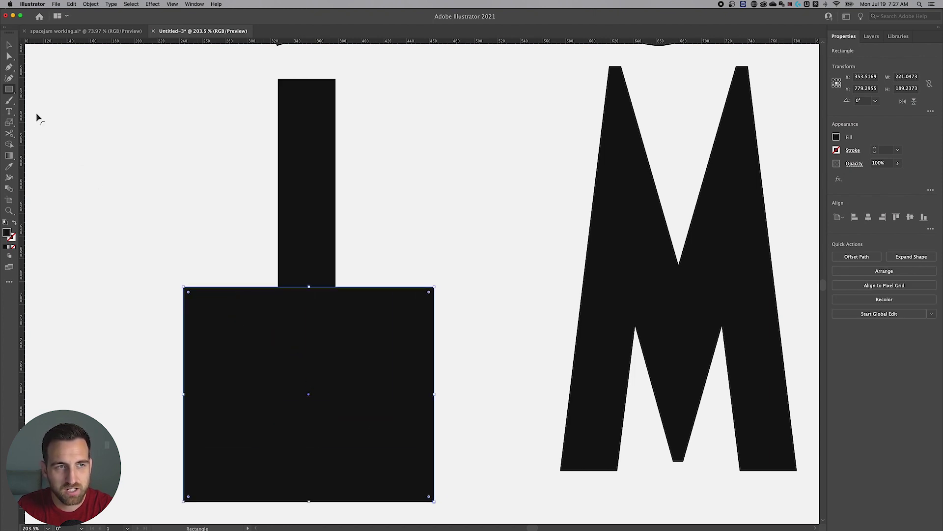
Remove the rectangle and the J's lower part with the Shape Builder tool, keeping only the straight stem.
left_click(7, 45)
left_click_drag(261, 251, 418, 392)
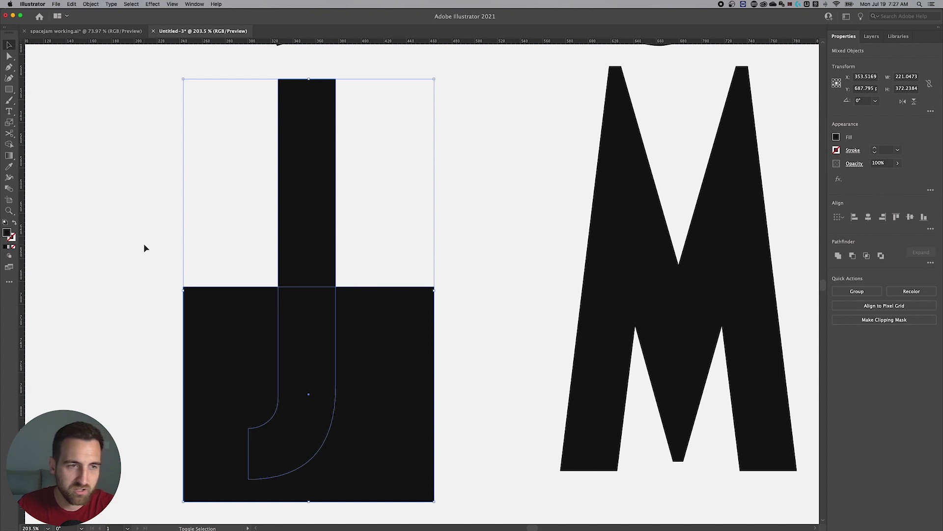
key("super+shift+b")
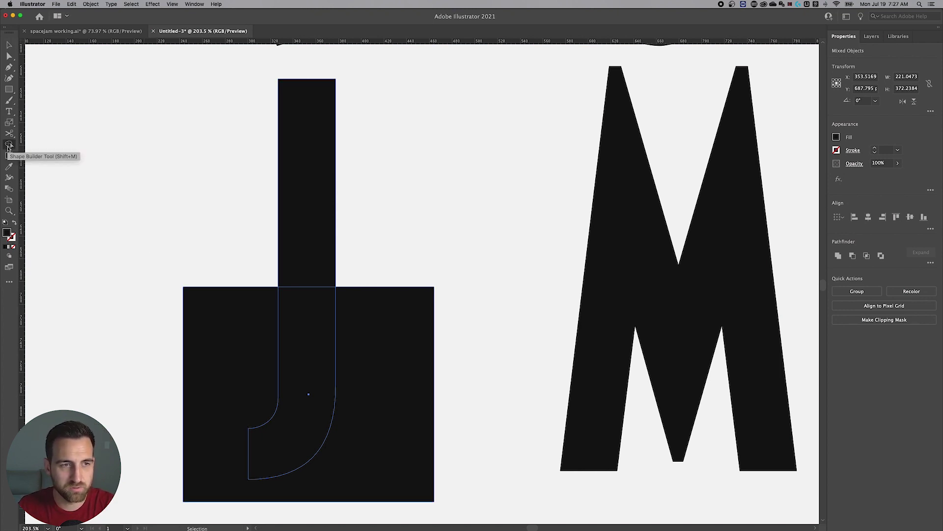
left_click(7, 145)
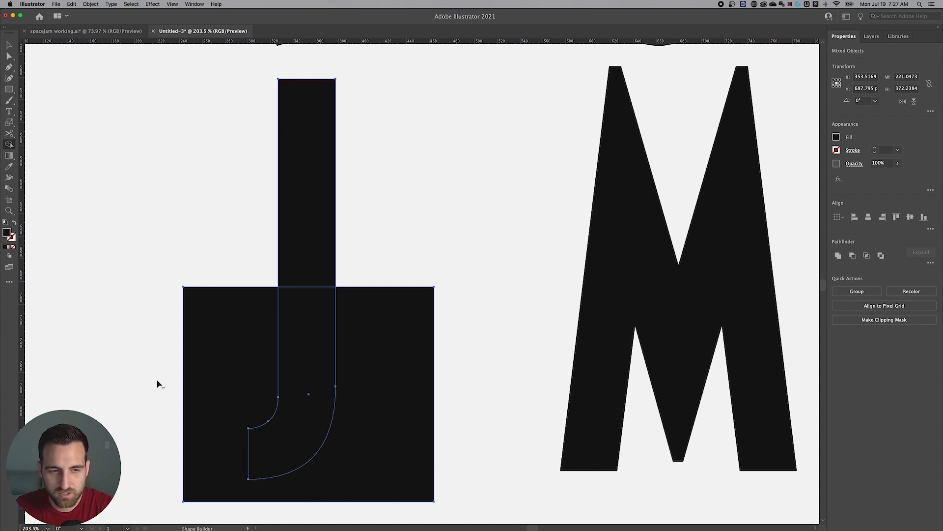
left_click_drag(156, 380, 443, 372)
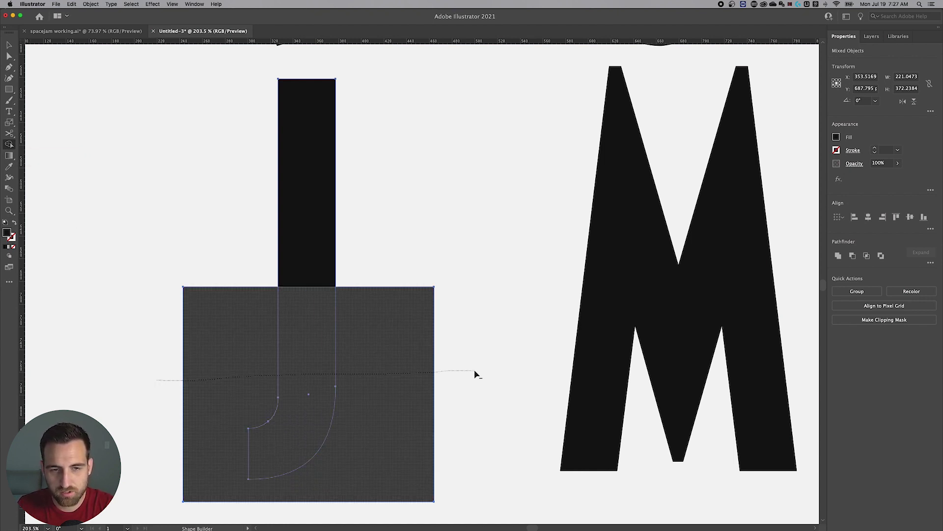
left_click_drag(475, 375, 474, 374)
key("super+z")
mouse_move(148, 369)
left_mouse_down()
mouse_move(471, 356)
mouse_move(472, 383)
left_mouse_up()
key("super+z")
left_click_drag(172, 357, 353, 353)
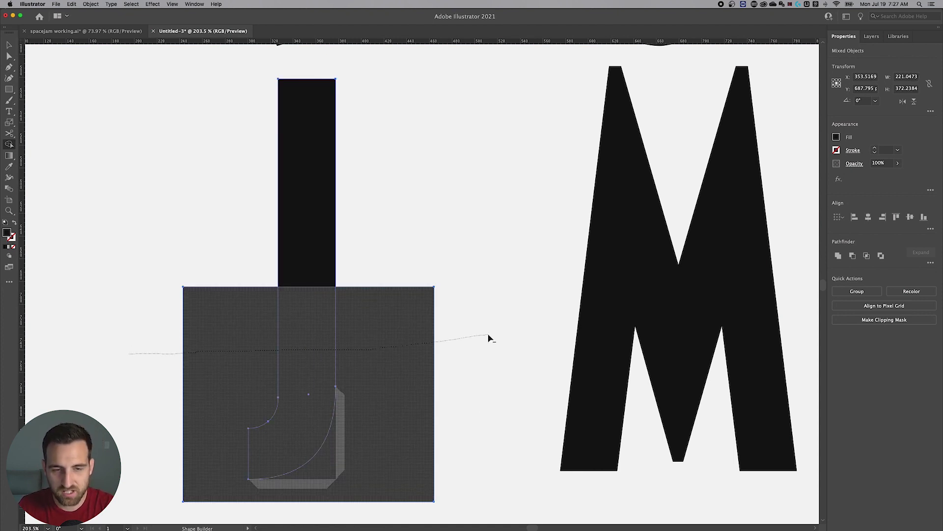
left_click_drag(489, 337, 470, 329)
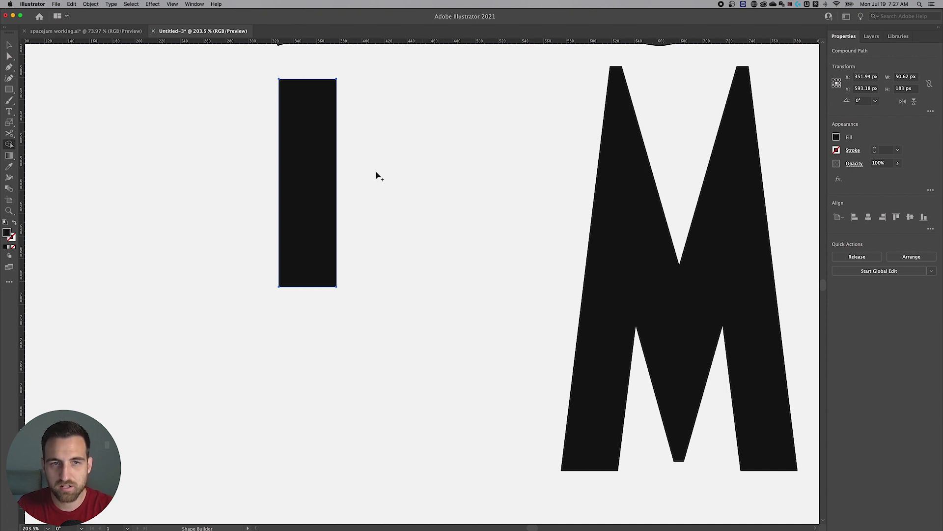
Stretch the J's stem to the top and baseline of the M with Smart Guides, giving it a height of 356.25 px.
scroll(381, 194, "right", 1)
key("a")
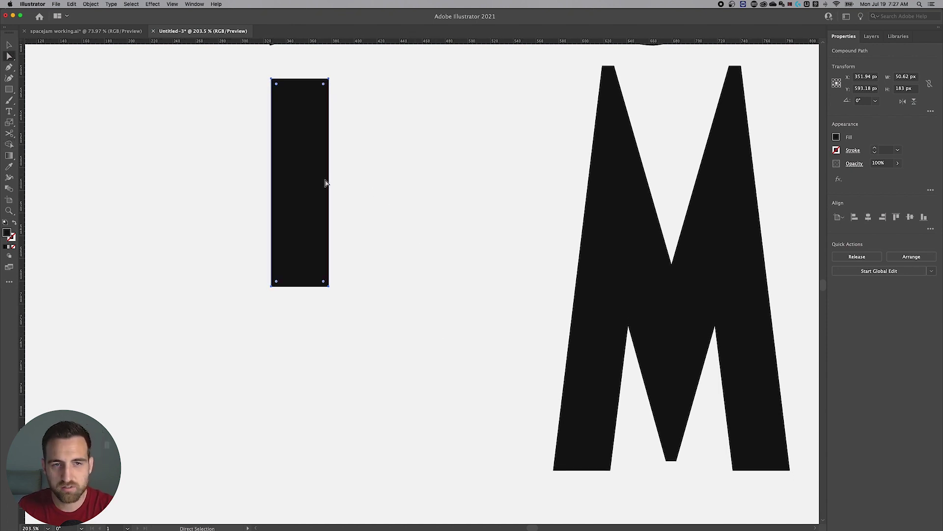
key("v")
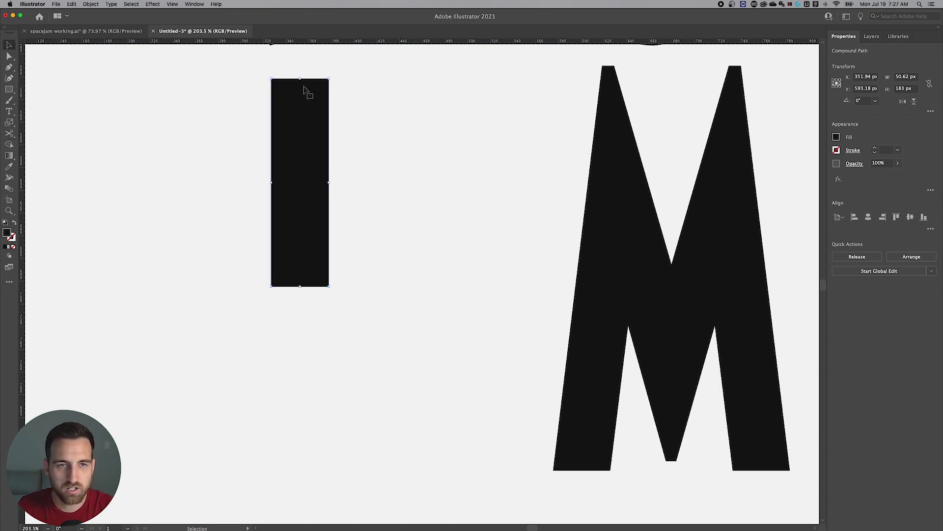
left_click_drag(300, 79, 302, 66)
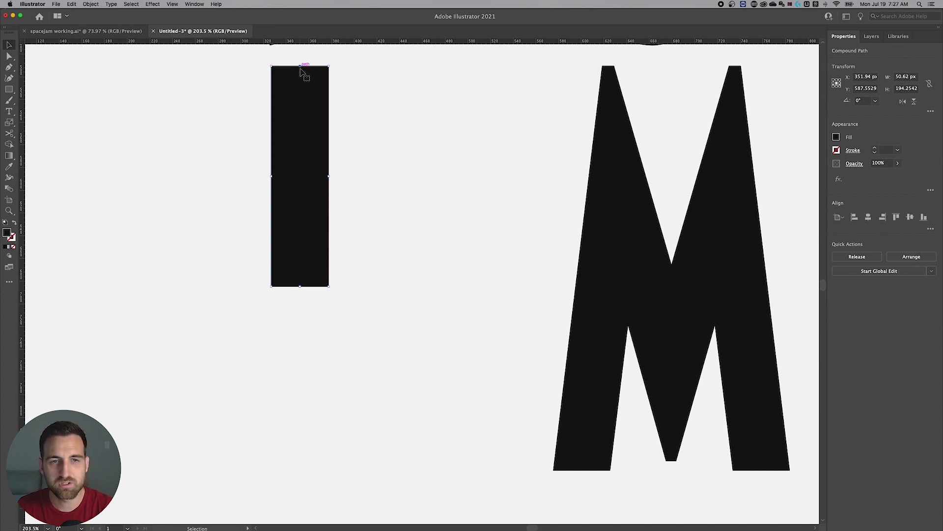
left_click(171, 4)
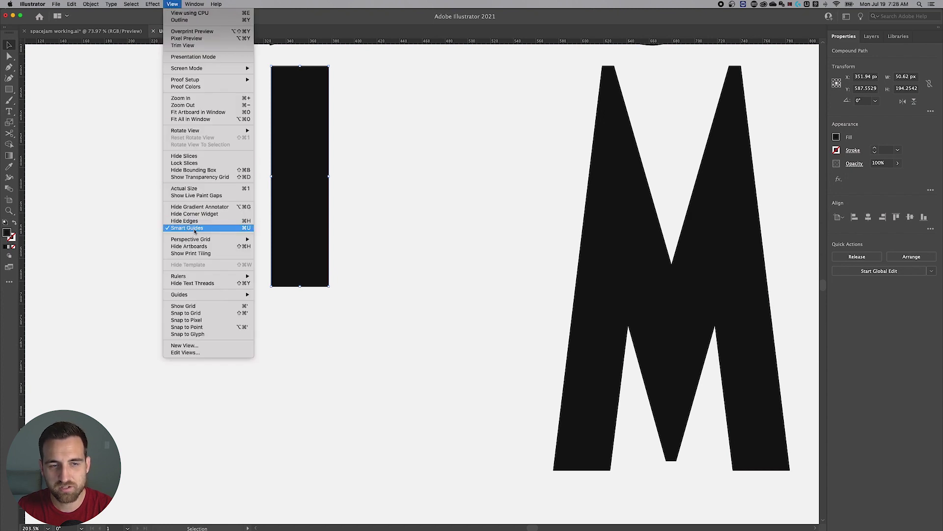
left_click(195, 229)
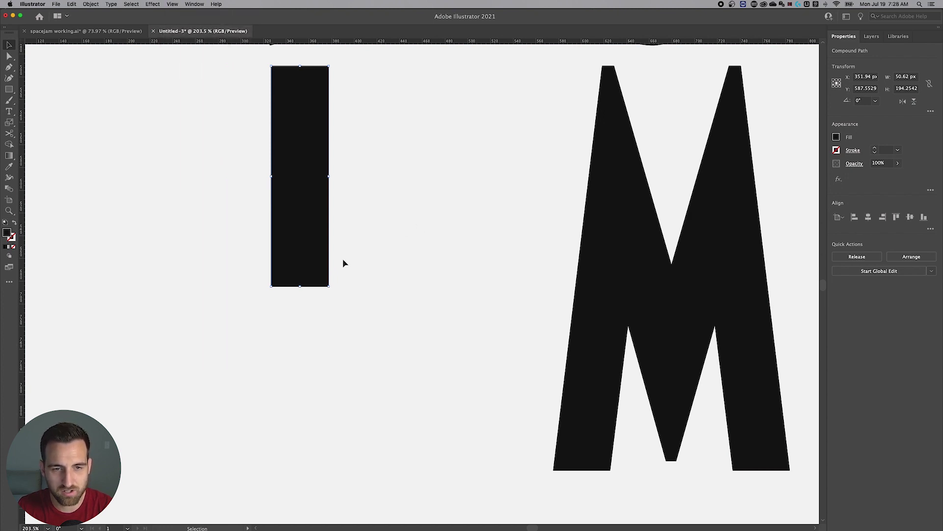
left_click_drag(300, 287, 297, 470)
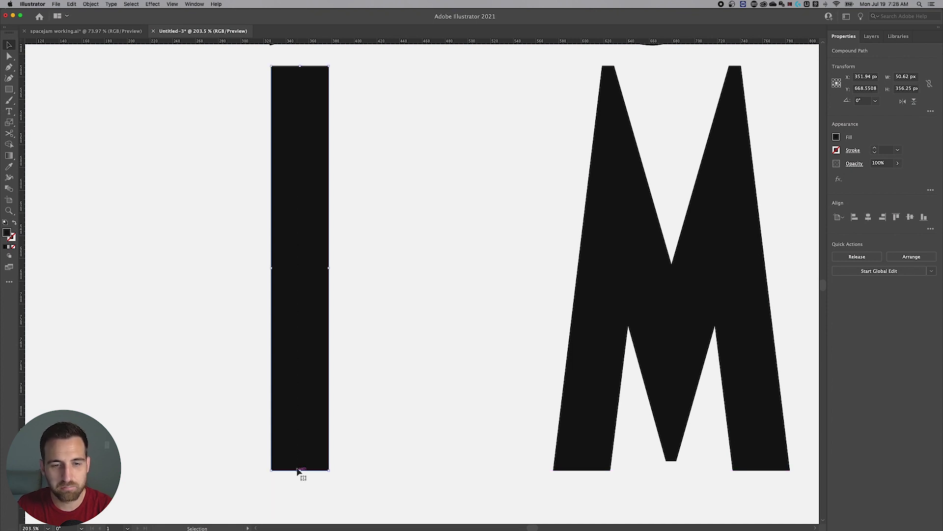
Duplicate the J's stem twice to the left, placing each copy flush against the previous bar.
left_click_drag(295, 226, 354, 237)
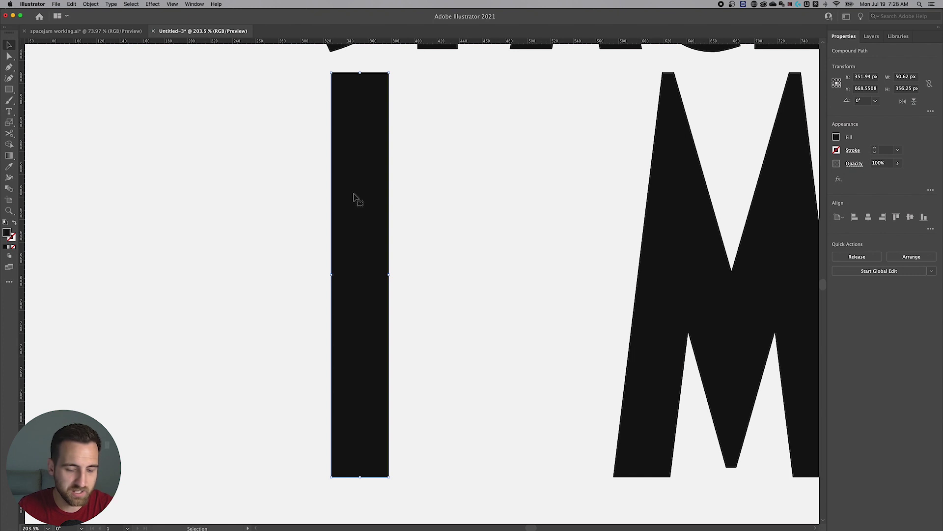
left_click_drag(370, 188, 314, 187)
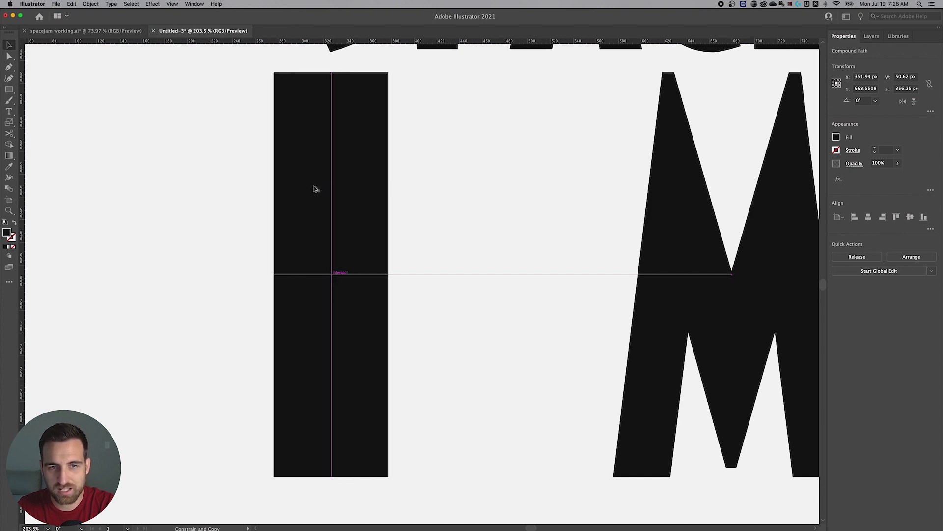
left_click_drag(316, 189, 313, 190)
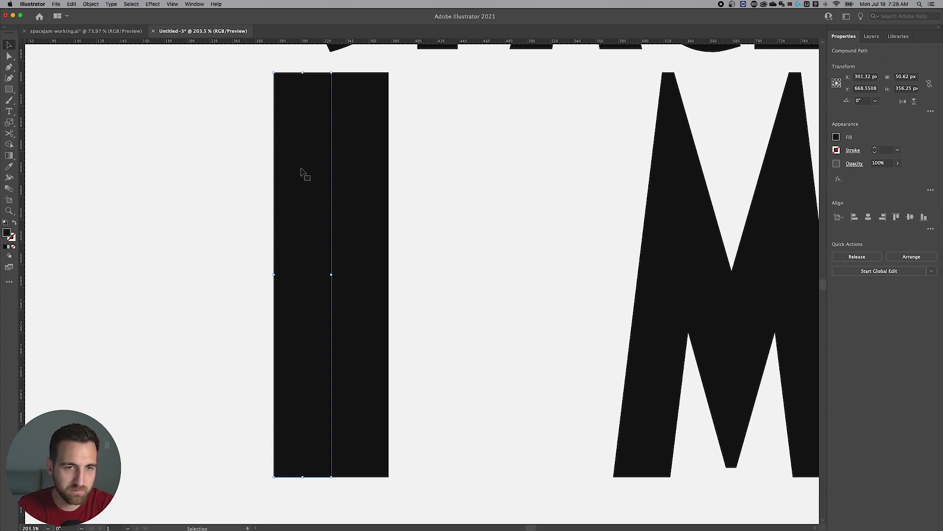
left_click_drag(305, 170, 249, 173)
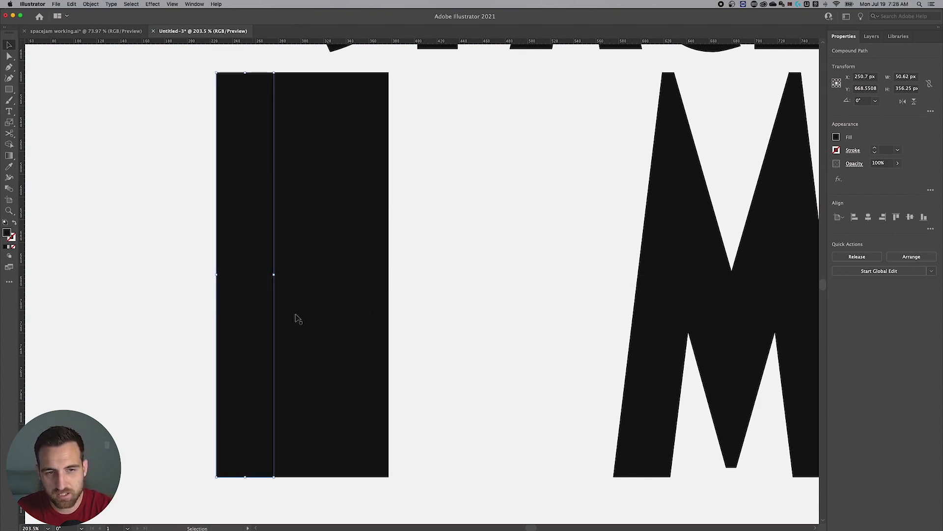
key("super+d")
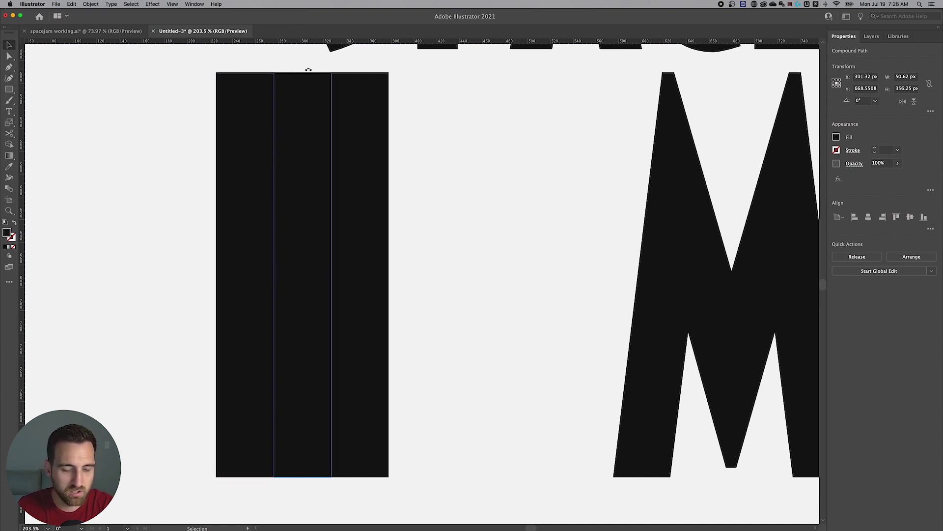
Rotate the middle bar to horizontal (270°) and move it down to the baseline of the outer bars.
left_click_drag(388, 73, 398, 79)
left_click_drag(528, 182, 553, 229)
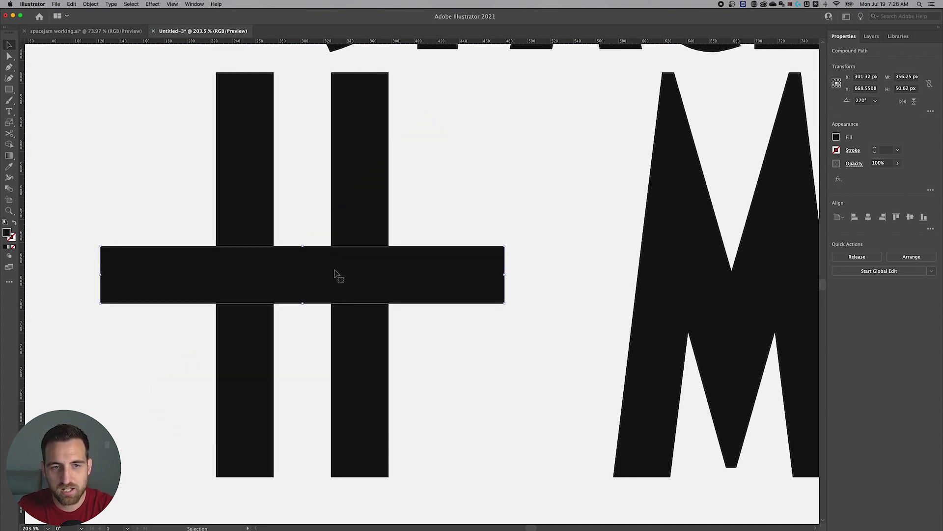
left_click_drag(316, 266, 320, 437)
Shorten both ends of the horizontal bar so it spans exactly between the outer edges of the two vertical bars.
left_click_drag(505, 448, 393, 448)
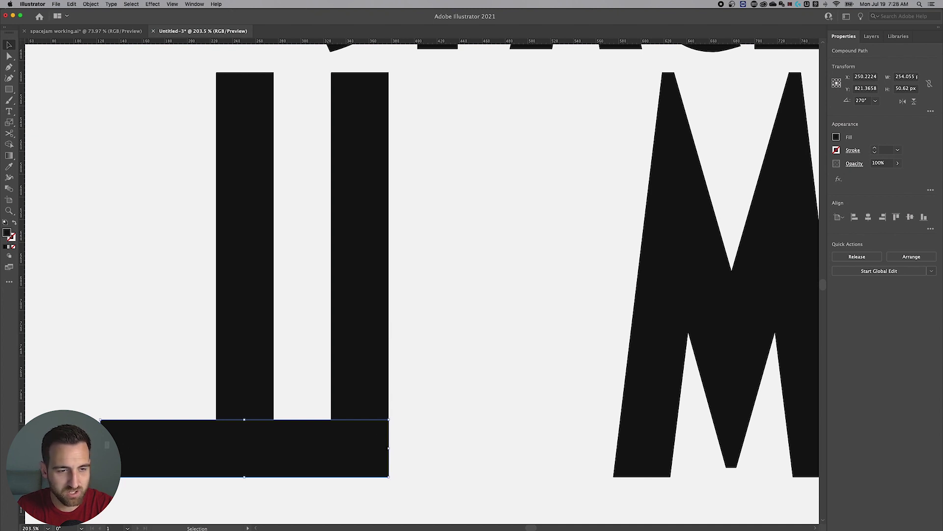
left_click_drag(101, 448, 217, 447)
left_click(447, 418)
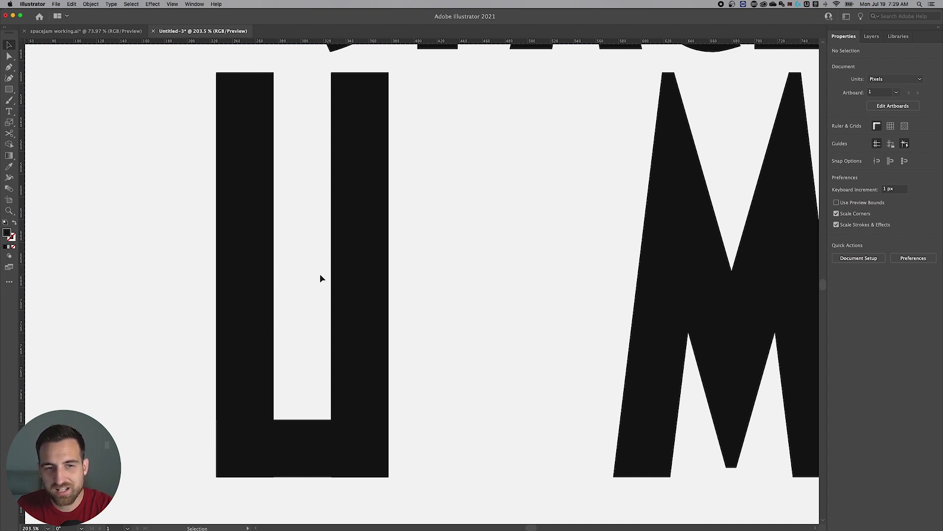
Shorten the J's left vertical bar from its top end to about a third of the stem's height.
left_click(354, 215)
left_click(259, 197)
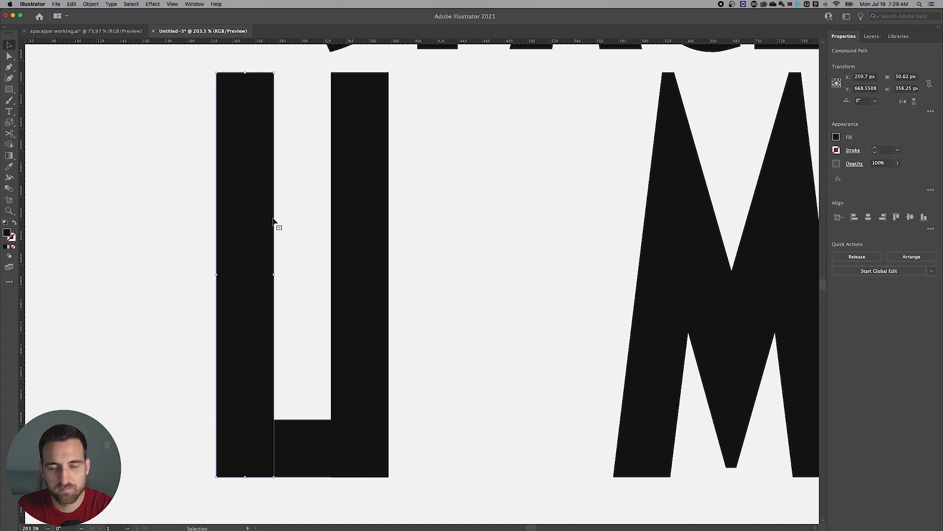
left_click(297, 431)
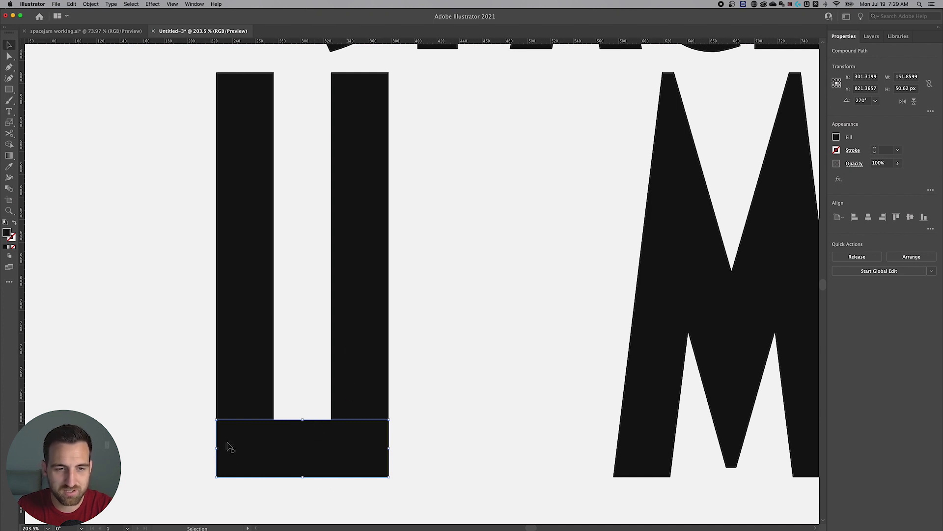
left_click(236, 153)
left_click_drag(244, 73, 241, 349)
left_click(407, 310)
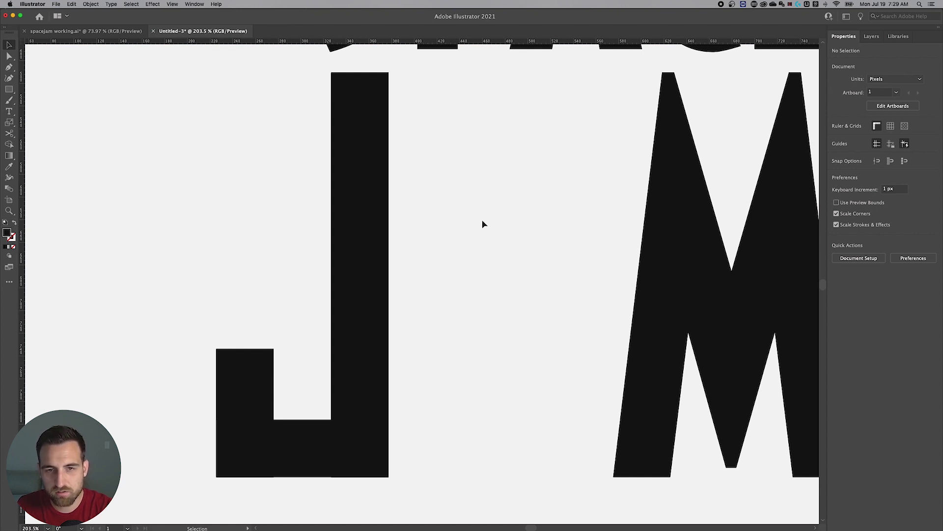
Unite the three bars of the J into a single shape.
left_click_drag(484, 216, 138, 502)
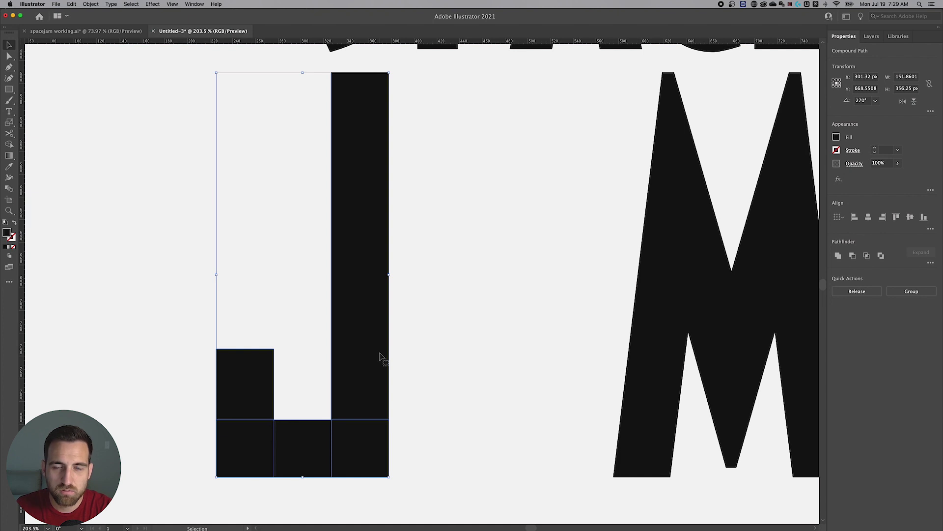
left_click(838, 256)
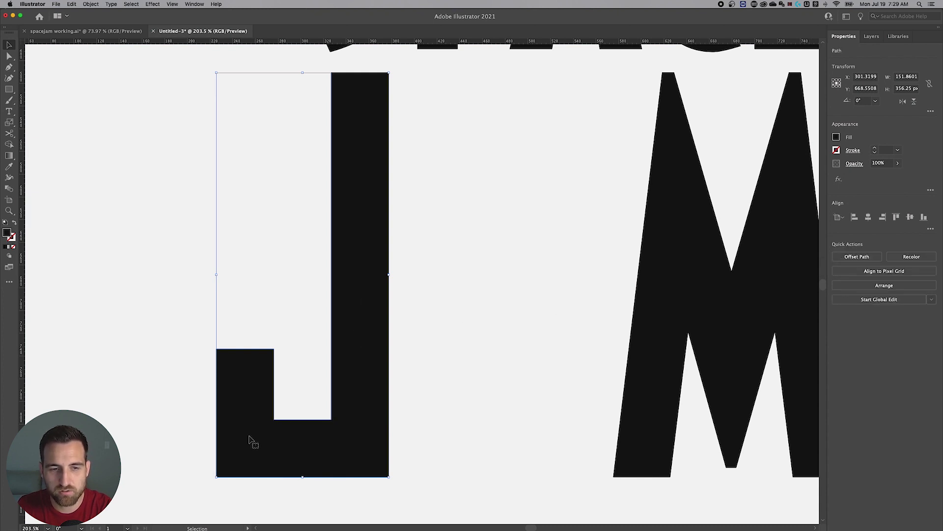
left_click(434, 346)
left_click(373, 340)
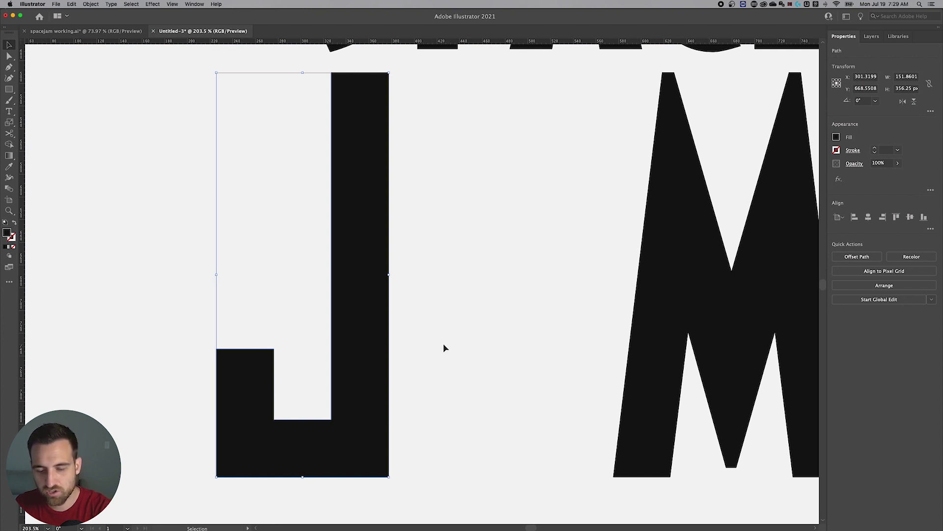
Check the hook in the reference logo and lower the outer top corner point of the J's hook by 23 px to slant its end.
key("a")
key("super+minus")
key("super+1")
left_click_drag(707, 271, 206, 302)
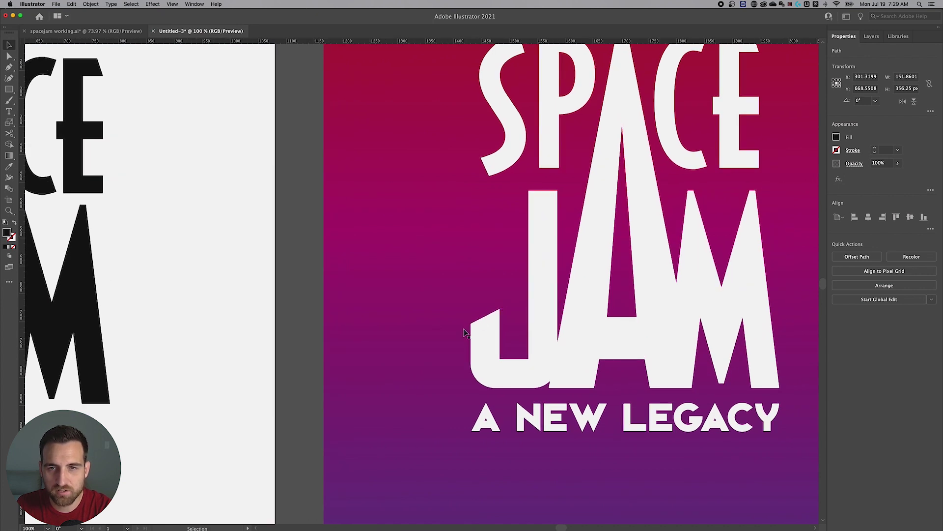
left_click_drag(491, 252, 390, 341)
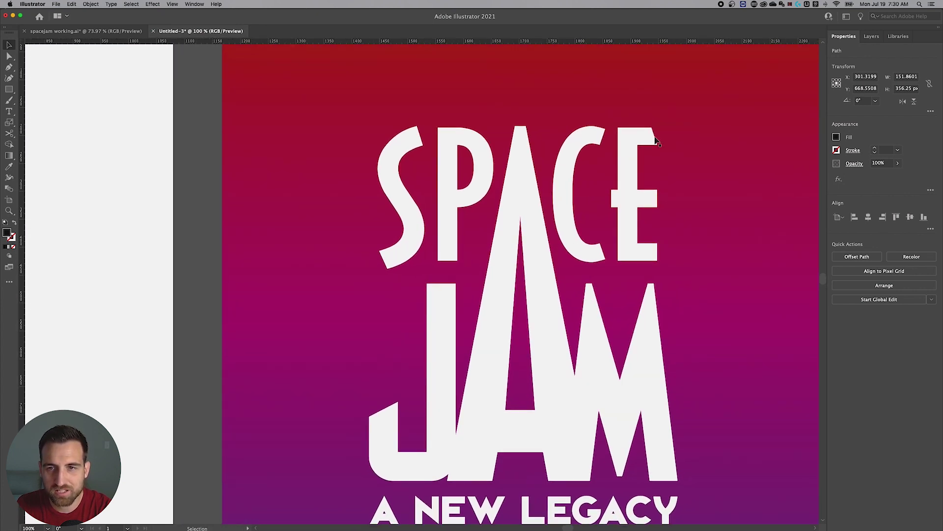
left_click_drag(195, 329, 673, 220)
key("z")
left_click_drag(212, 334, 308, 328)
key("v")
left_click(176, 293)
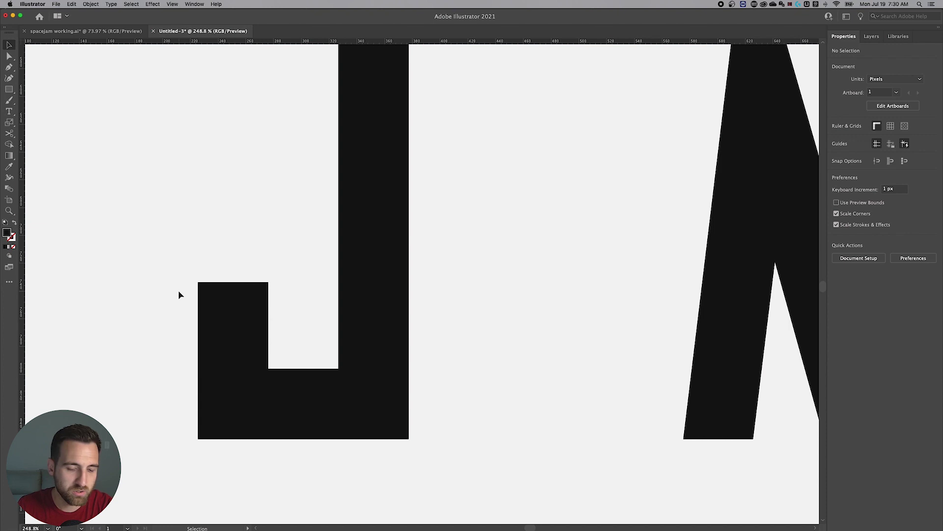
key("a")
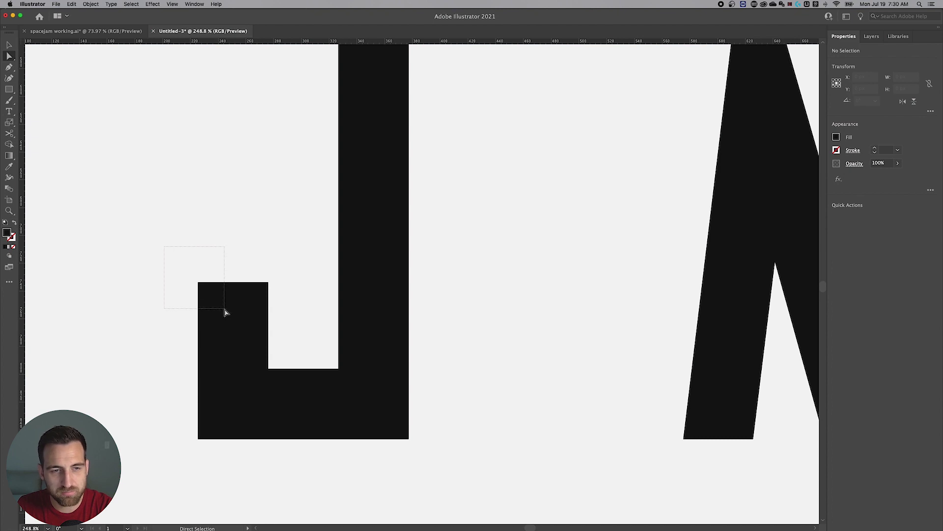
left_click_drag(225, 312, 224, 312)
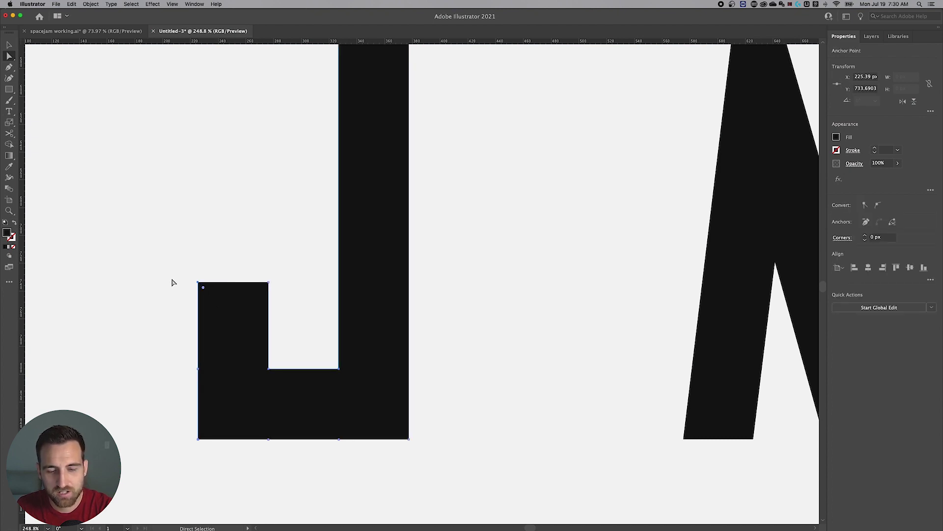
key("Down")
key("Down")
key("Down")
key("Down")
key("Down")
key("Down")
key("Down")
key("Down")
key("Down")
key("Down")
key("Down")
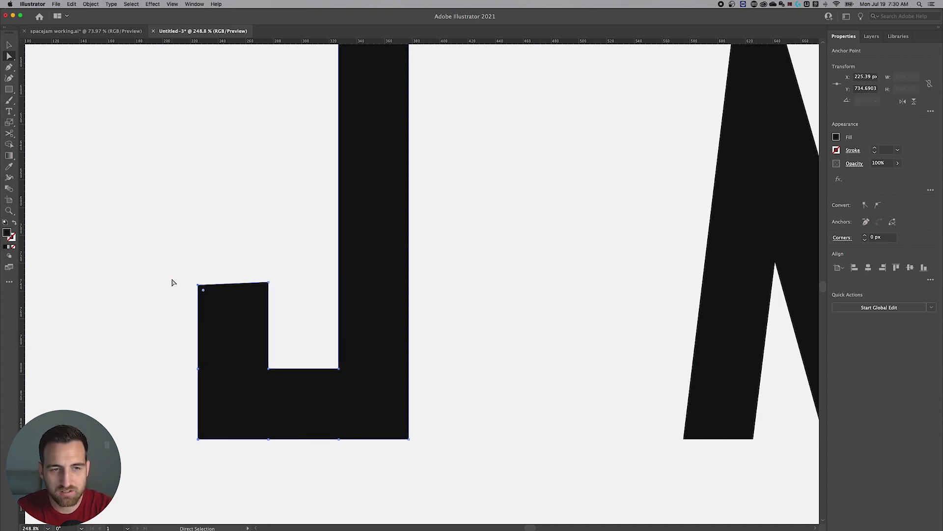
key("Down")
key("Down")
key("Down")
key("Down")
key("Down")
key("Down")
key("Down")
key("Down")
key("Down")
key("Down")
key("Down")
key("Down")
key("Down")
key("Down")
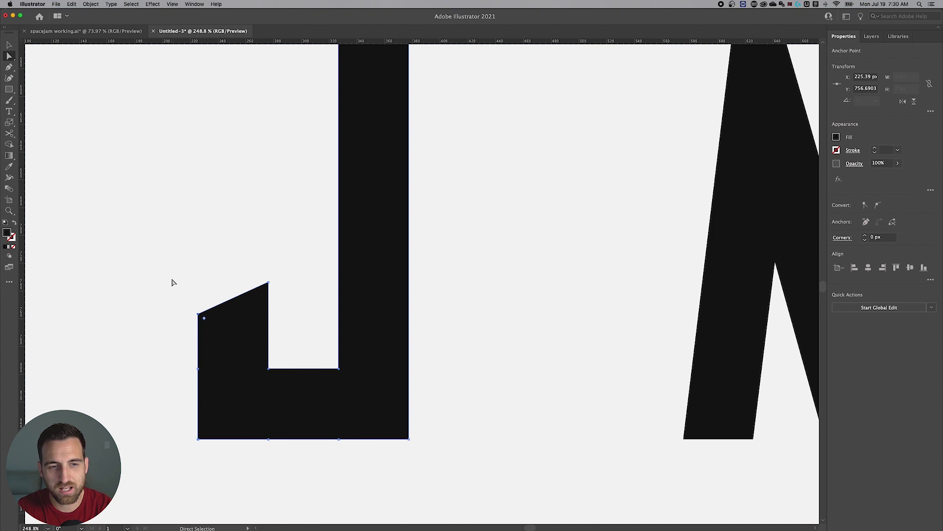
left_click(180, 289)
Compare the rebuilt J with the rounded J in the reference logo.
key("super+1")
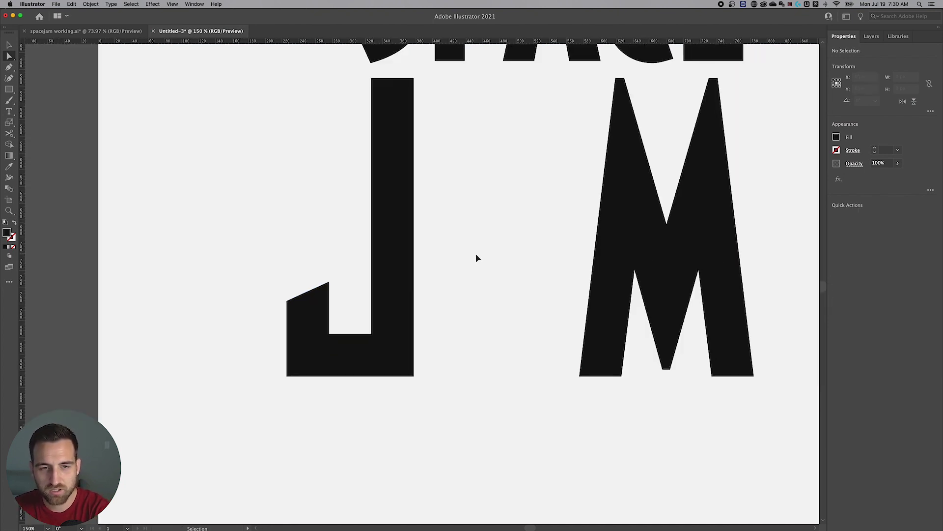
left_click_drag(477, 235, 446, 268)
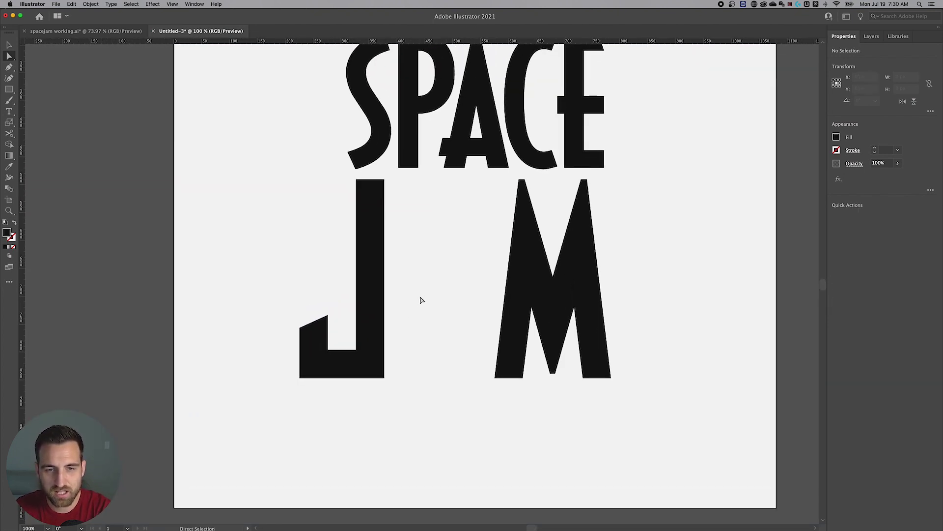
key("v")
scroll(393, 295, "right", 10)
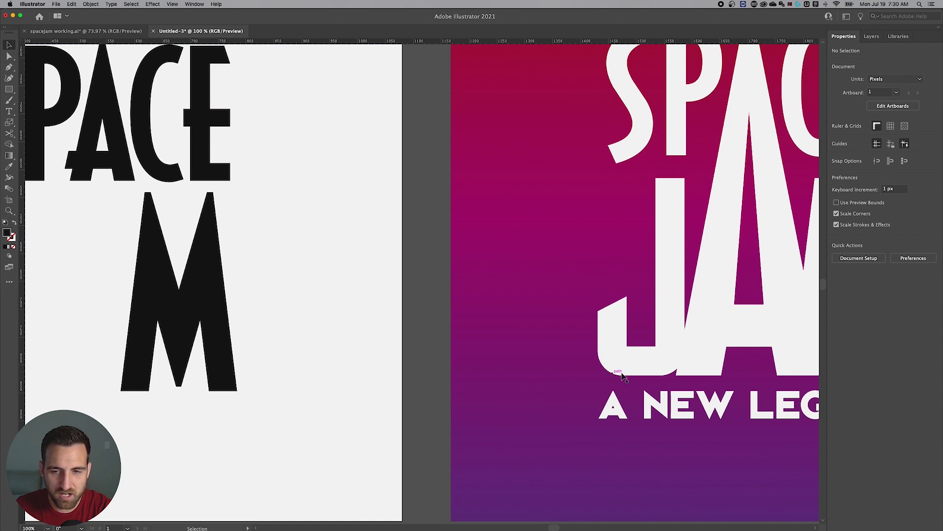
scroll(310, 296, "left", 2)
scroll(310, 296, "left", 7)
scroll(524, 295, "up", 3)
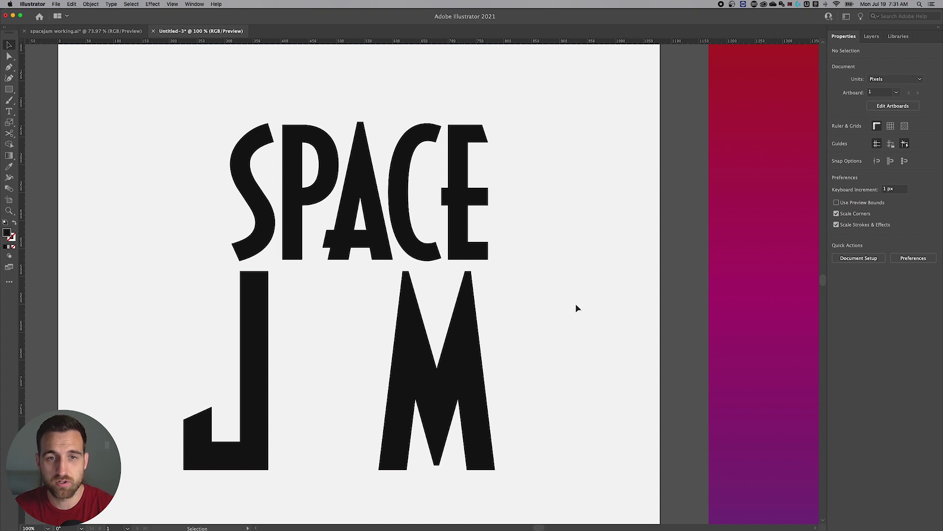
Convert the SPACE text to outlines and ungroup it into separate letters.
left_click(372, 191)
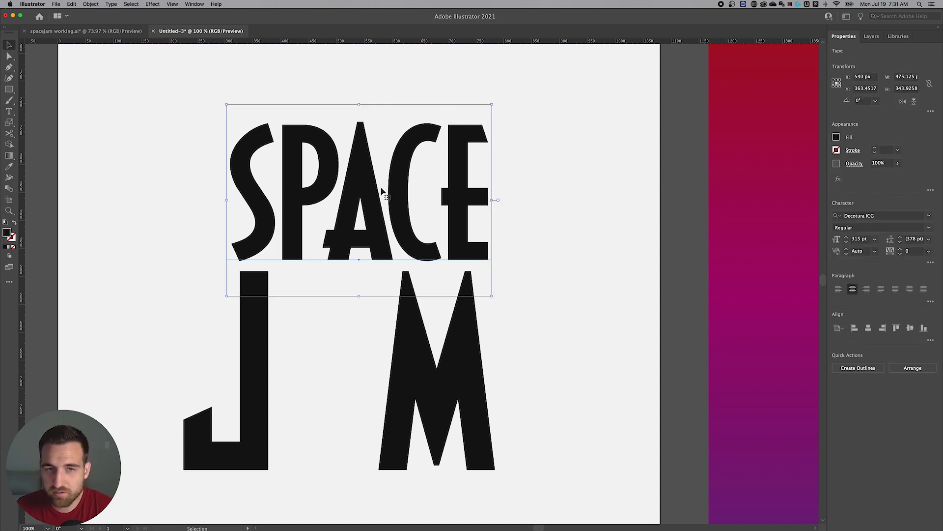
left_click(867, 369)
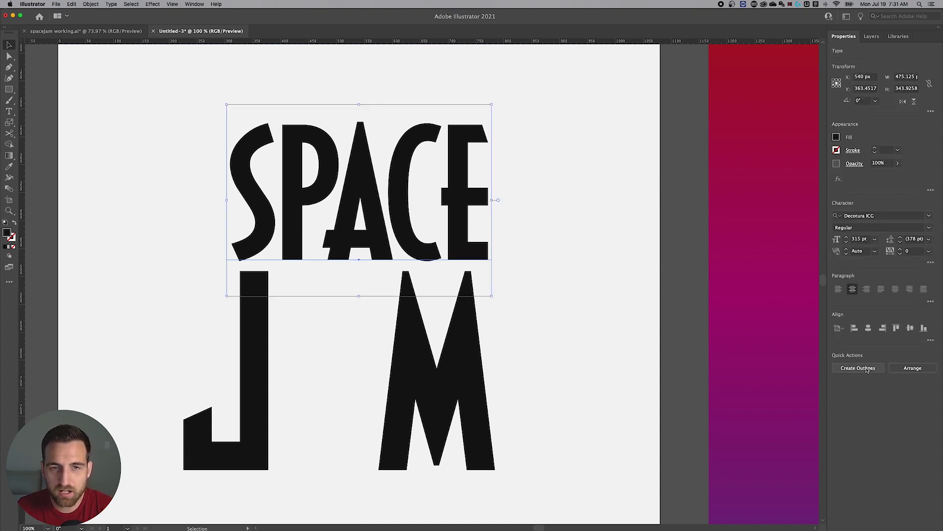
right_click(468, 178)
left_click(481, 239)
left_click(581, 190)
left_click(384, 221)
left_click(427, 138)
left_click(462, 148)
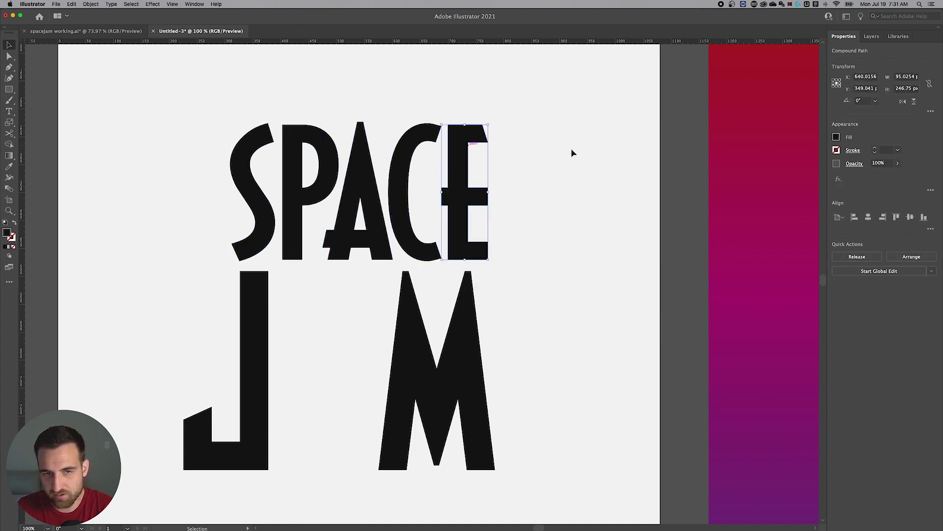
left_click(615, 160)
Move the M to the right along its baseline, to X 704.89 px.
left_click_drag(460, 357, 474, 356)
scroll(524, 308, "down", 2)
scroll(524, 308, "right", 2)
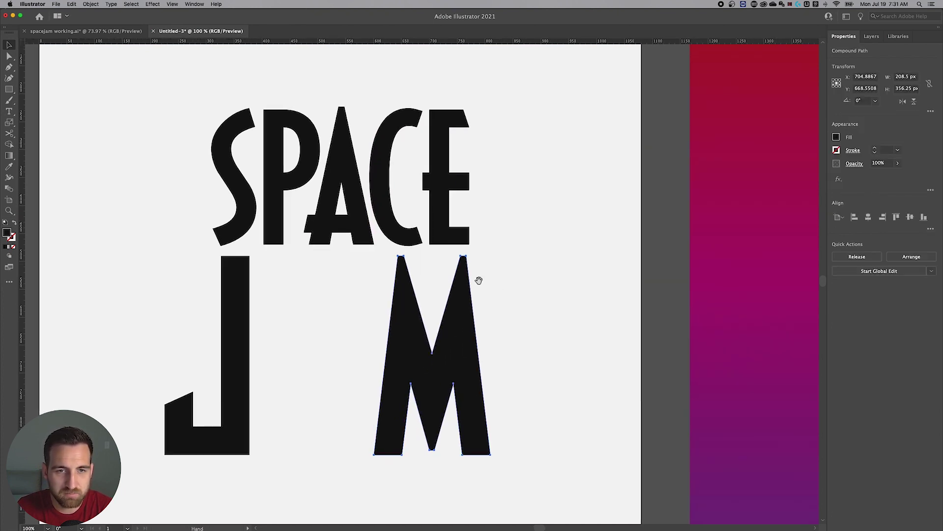
Enlarge the A of SPACE proportionally down to the JAM baseline, about 318 × 624 px, and nudge it left to X 530.77 px.
left_click(343, 167)
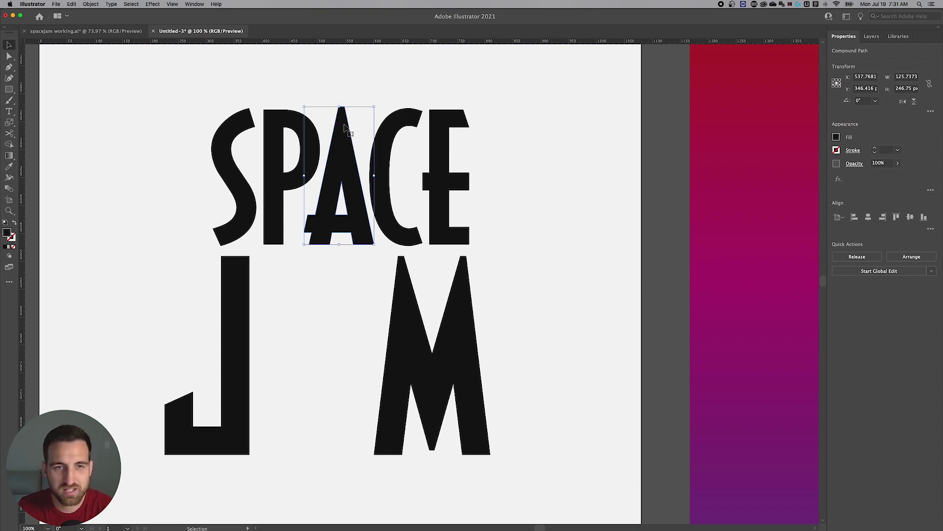
left_click_drag(340, 245, 329, 453)
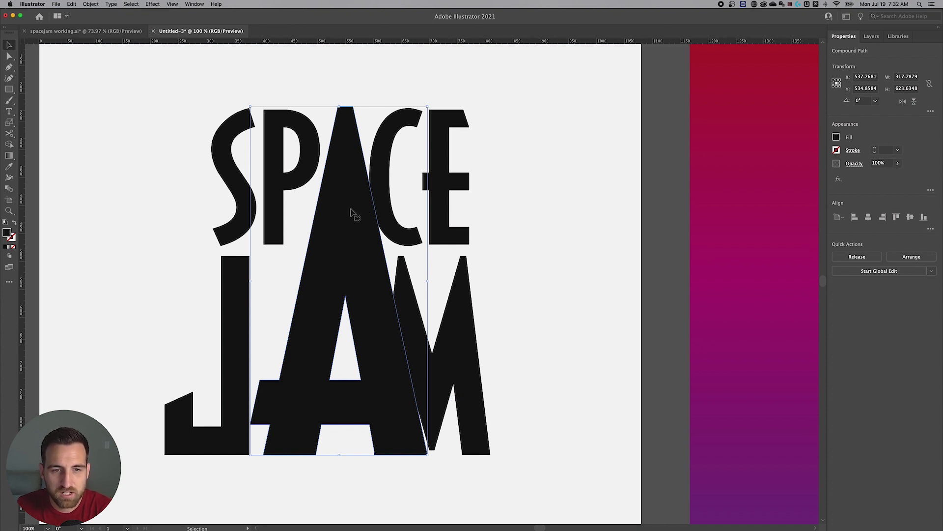
key("Left")
key("Left")
key("Left")
key("Left")
key("Left")
key("Left")
key("Left")
key("Left")
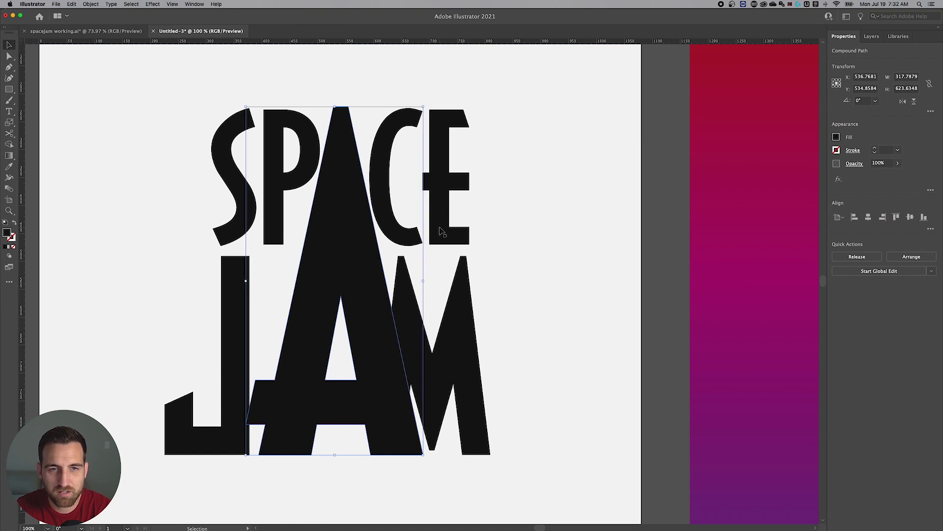
key("Right")
key("Right")
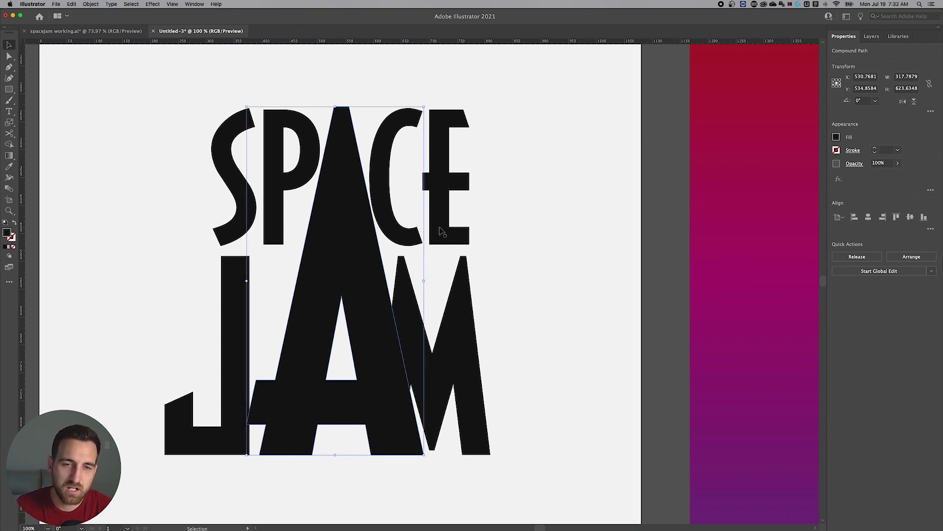
left_click(499, 115)
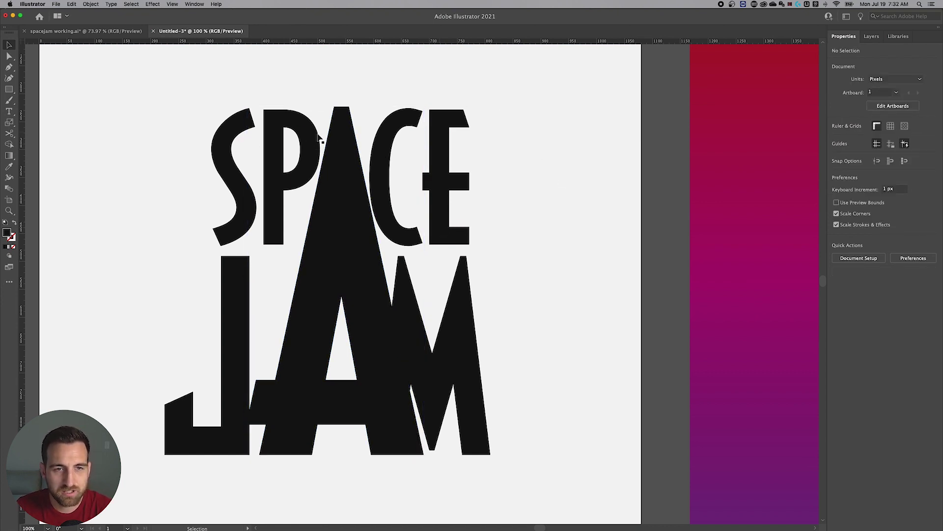
Nudge the C and E together to the right, away from the large A, to X 688.88 px.
left_click(414, 127)
key("Right")
key("Right")
key("Right")
key("Right")
key("Right")
key("Right")
key("Right")
key("Right")
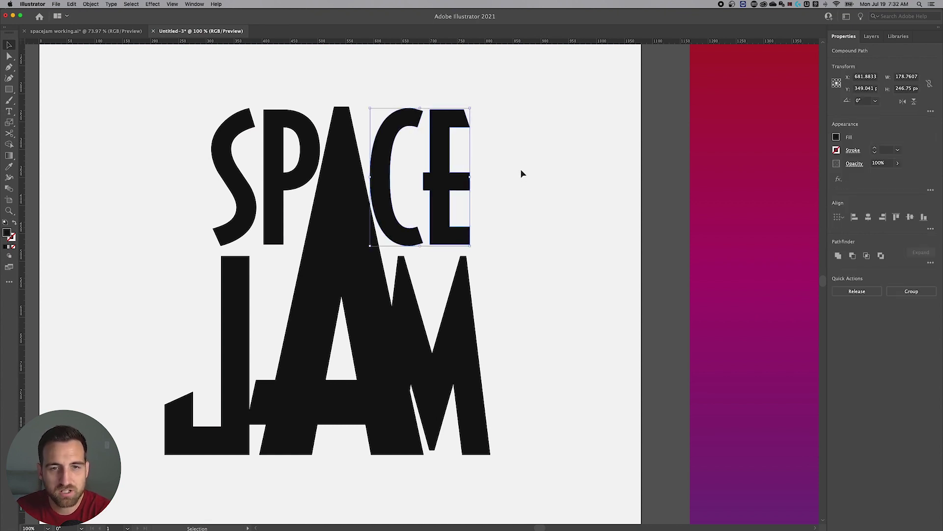
key("Left")
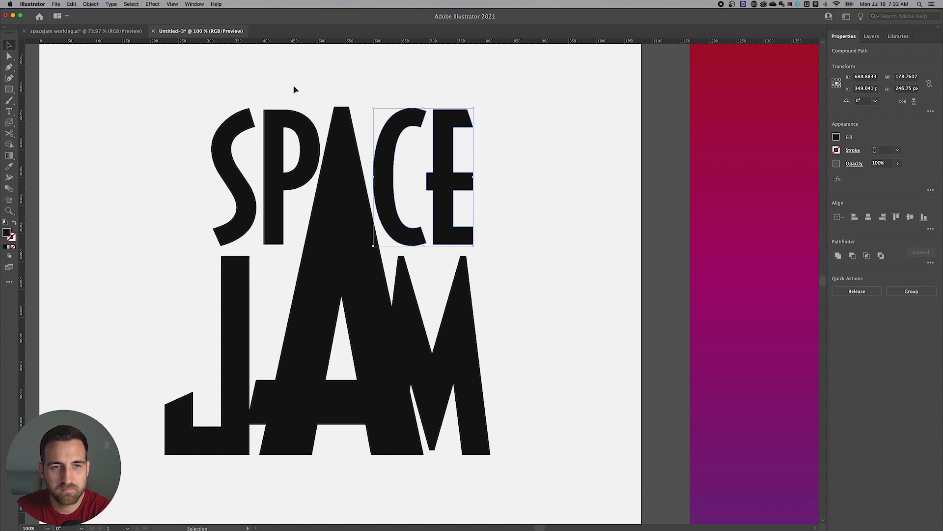
Nudge the S and P together to the left, away from the large A, to X 402.25 px.
left_click_drag(227, 142, 228, 143)
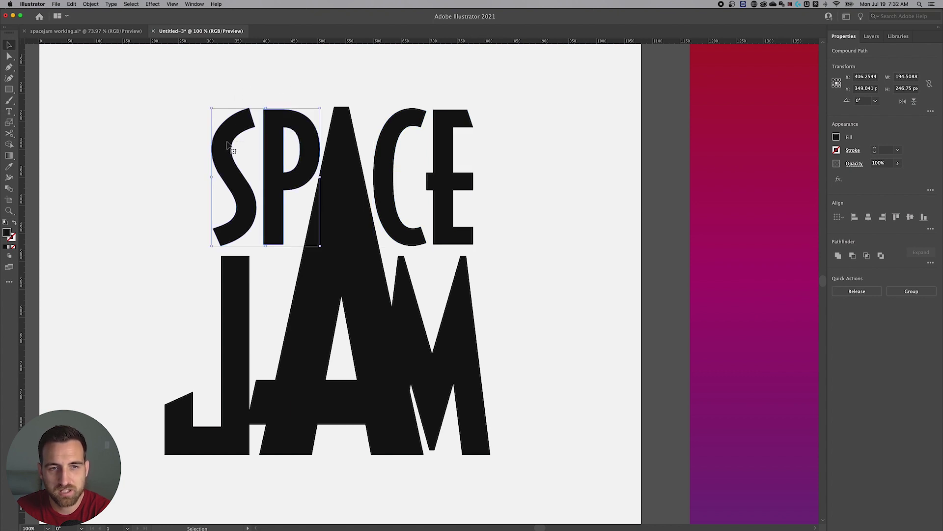
key("Left")
key("Left")
key("Left")
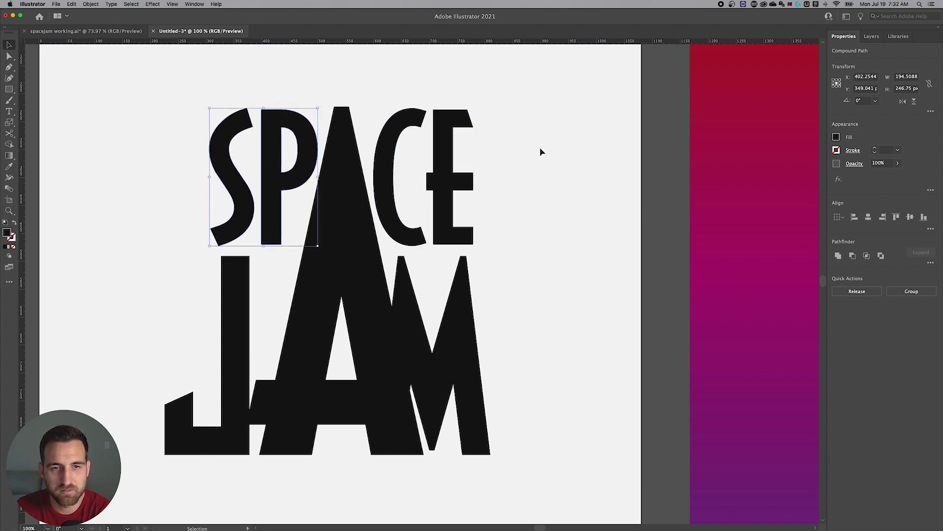
left_click(539, 146)
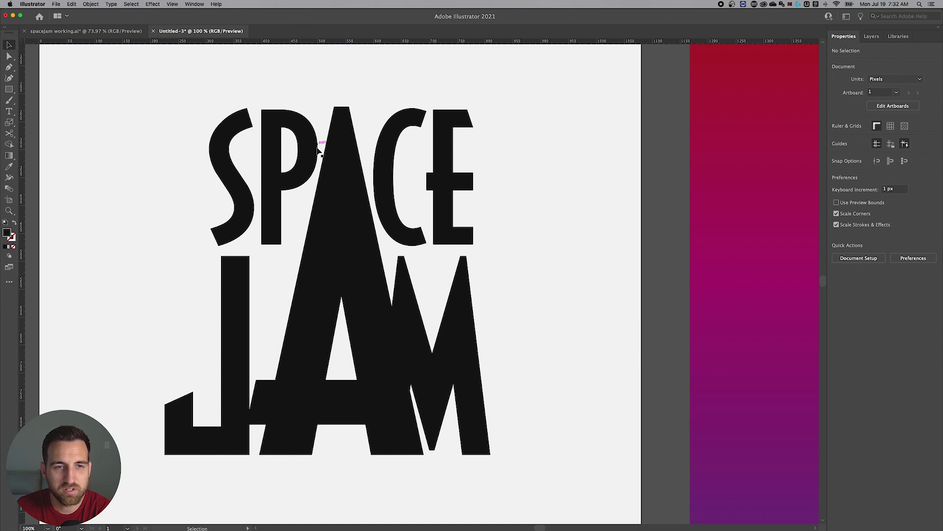
Widen the outer letter spacing of SPACE by nudging the S 3 px left and the E 2 px right.
left_click(237, 127)
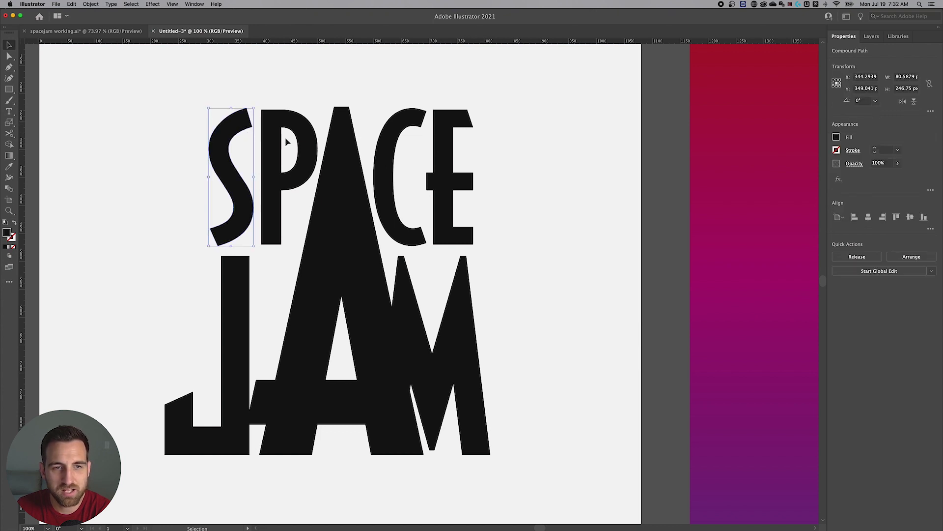
left_click(441, 143)
key("Right")
key("Right")
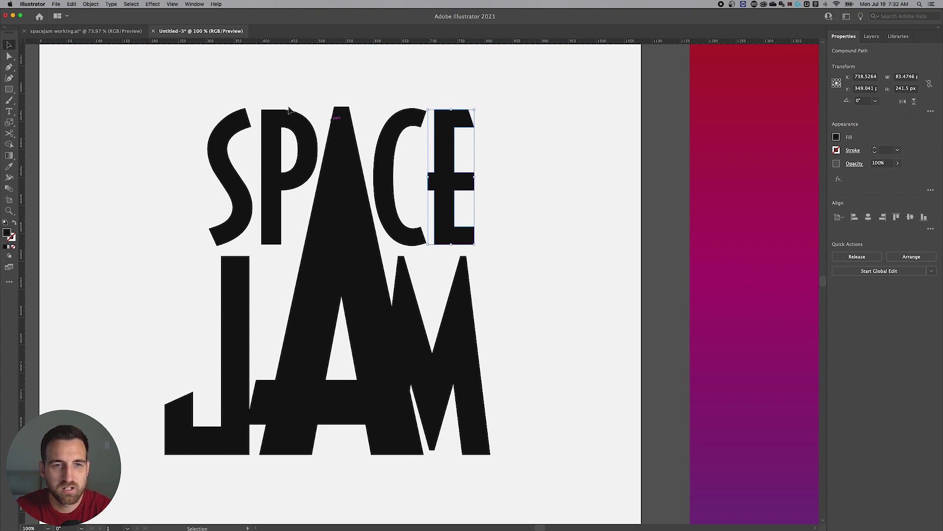
Align the top edges of the SPACE letters with the top of the large A.
left_click(278, 120)
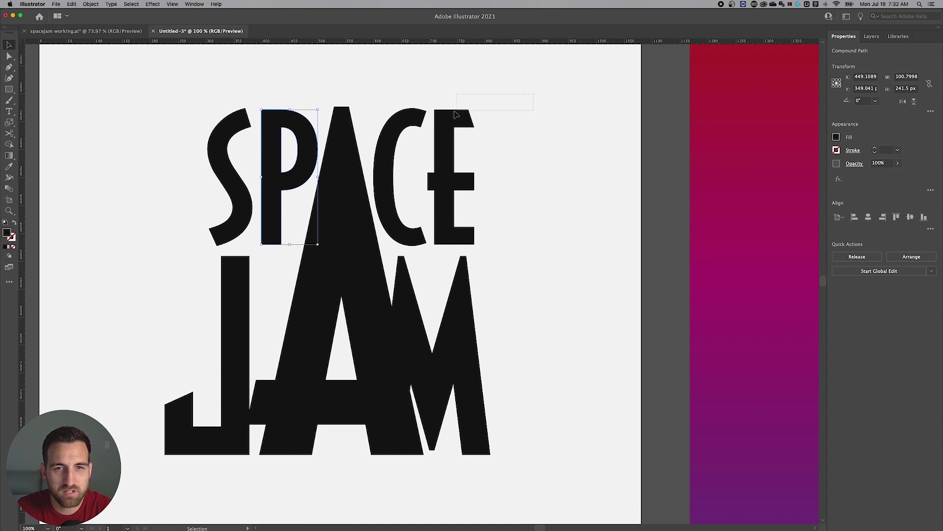
key("super+a")
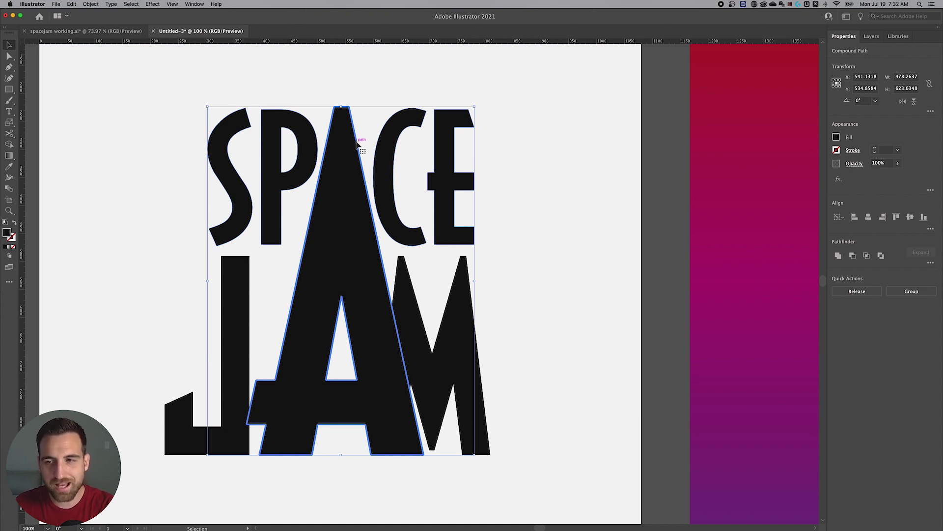
left_click(897, 218)
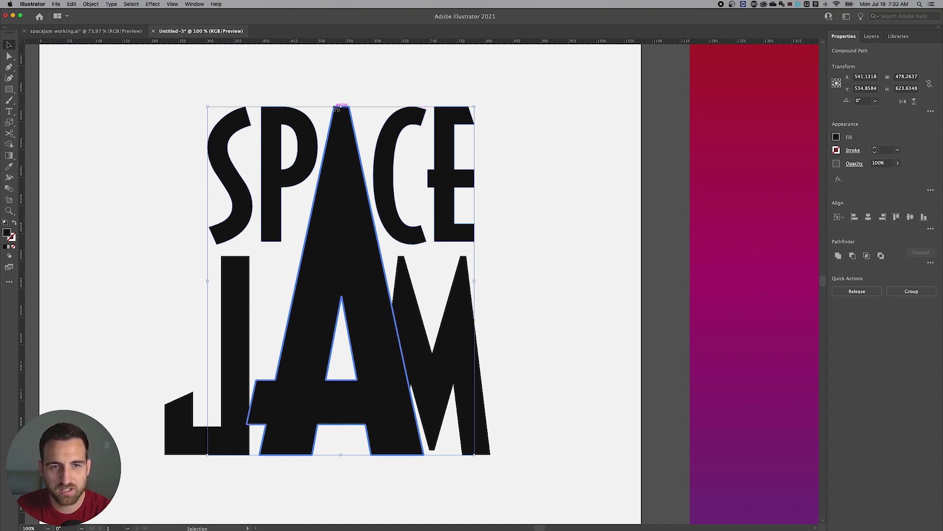
left_click(569, 170)
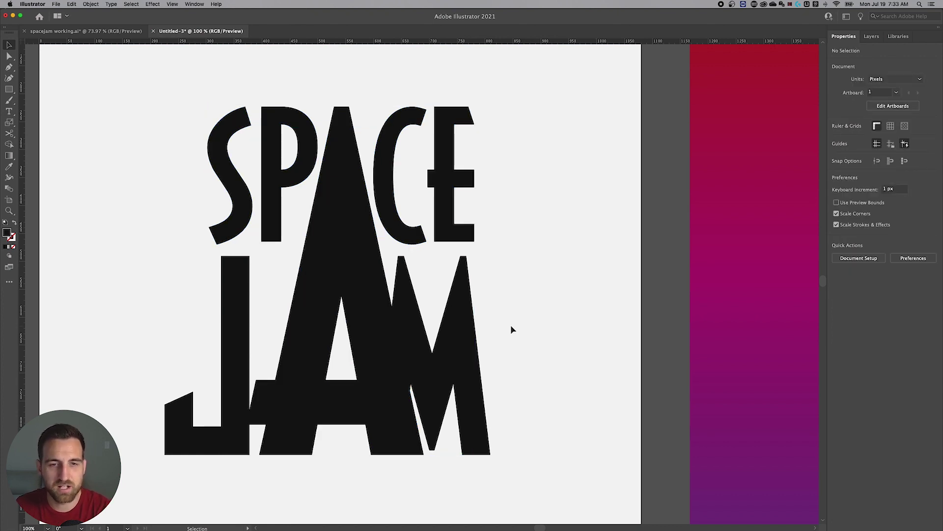
Delete the anchor points of the crossbar stub protruding from the large A's left leg so its outer edge runs straight.
left_click(293, 381)
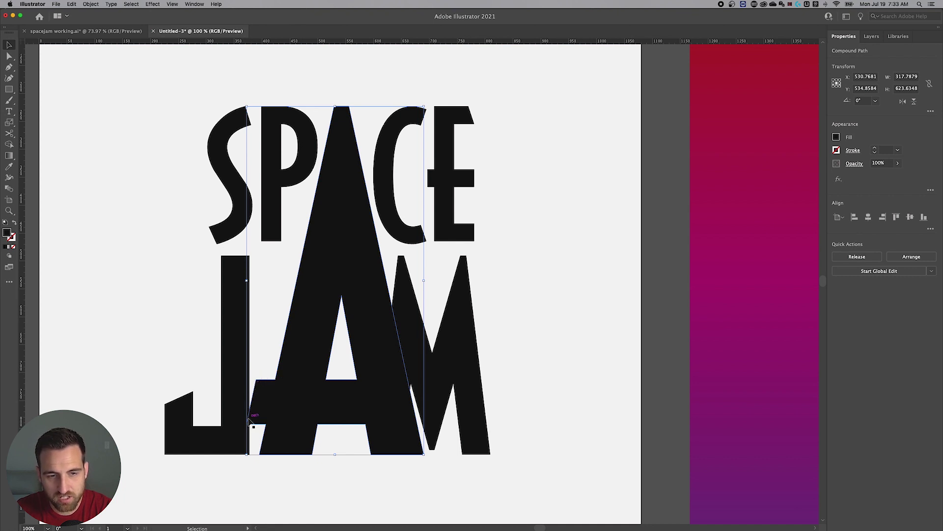
key("z")
left_click_drag(266, 390, 375, 389)
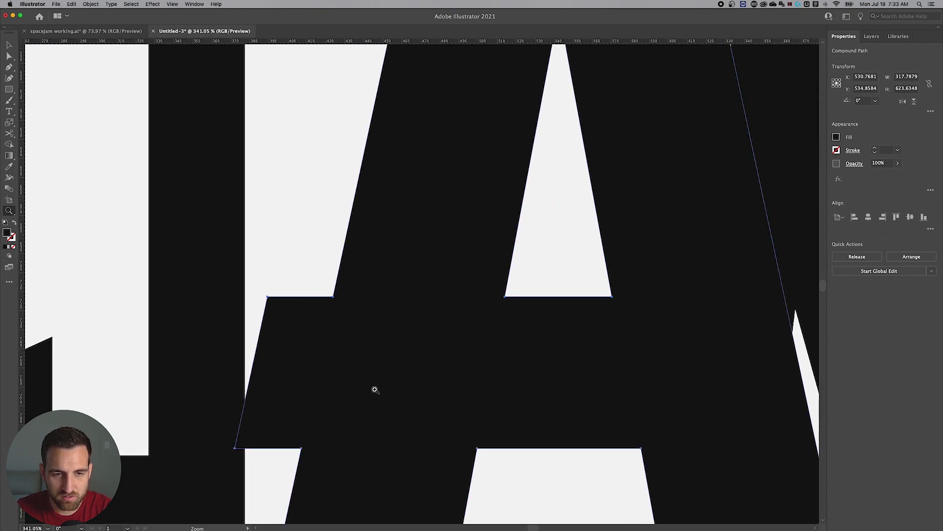
key("p")
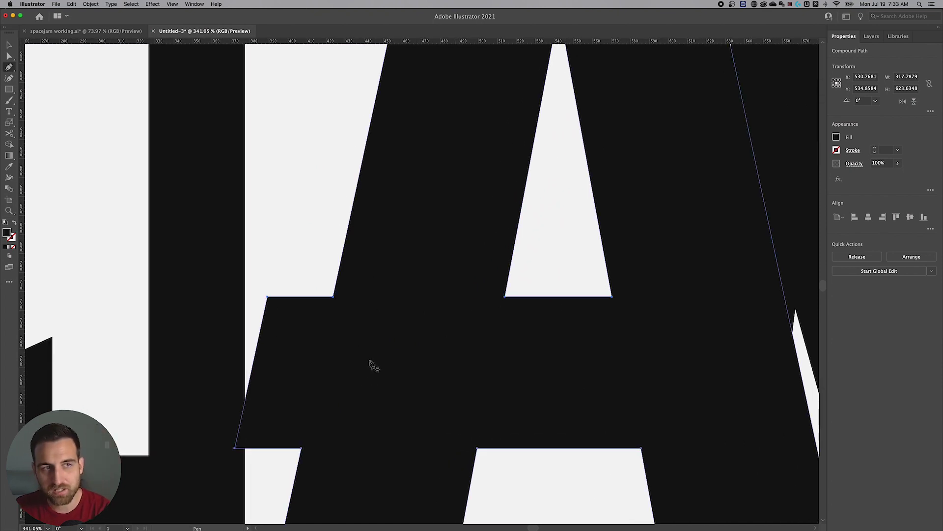
left_click(267, 297)
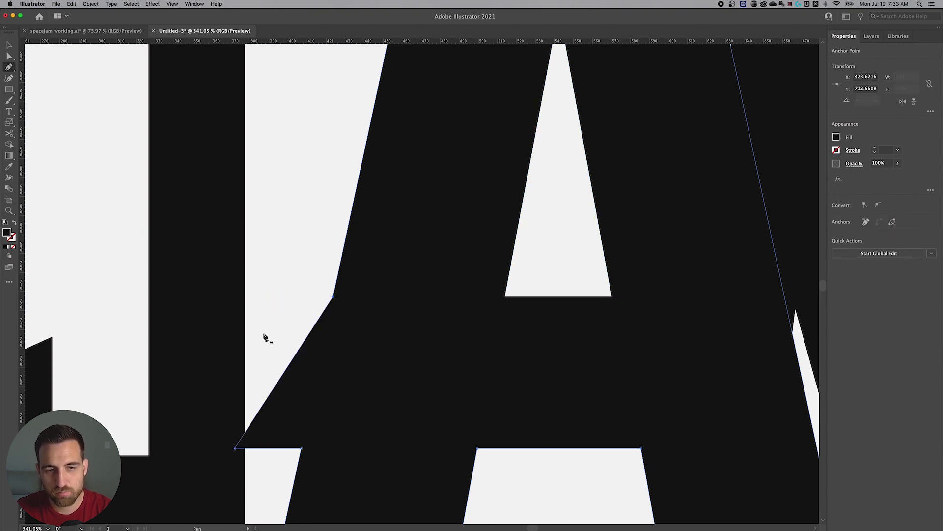
left_click(235, 448)
left_click(302, 451)
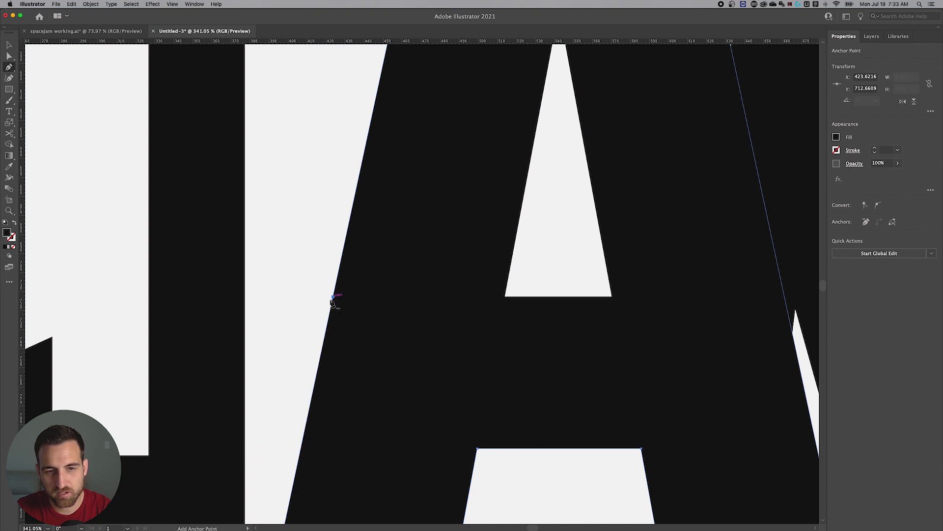
left_click(333, 297)
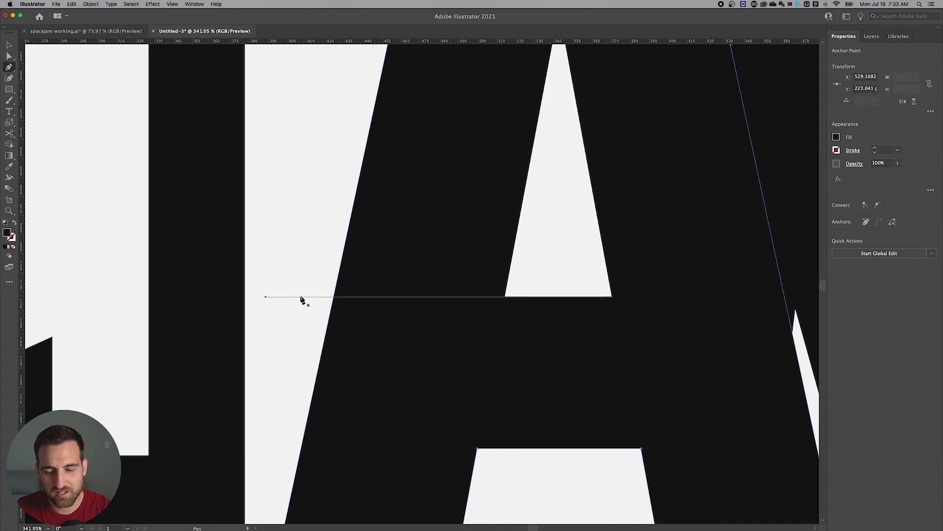
Move the J right until it overlaps the large A's left leg, and shift the M right to X 716.12 px.
key("super+minus")
key("super+minus")
key("super+minus")
key("super+minus")
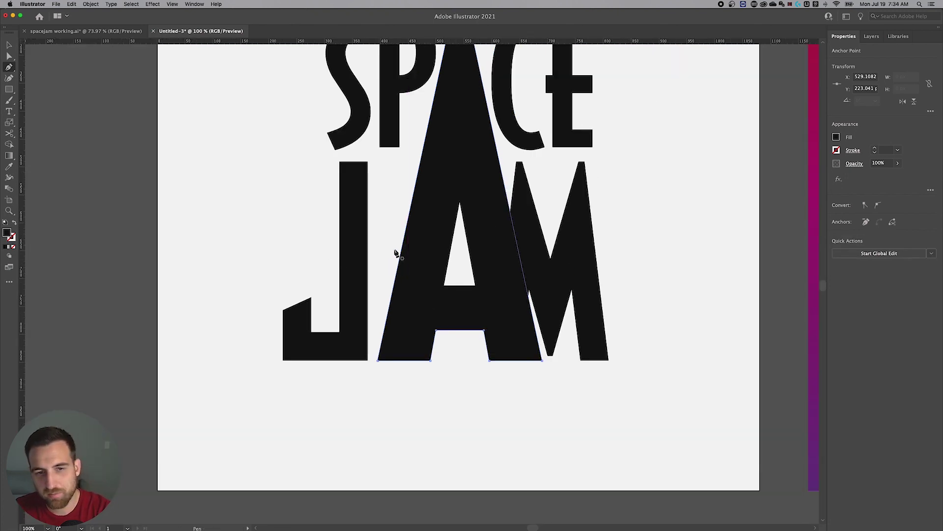
key("v")
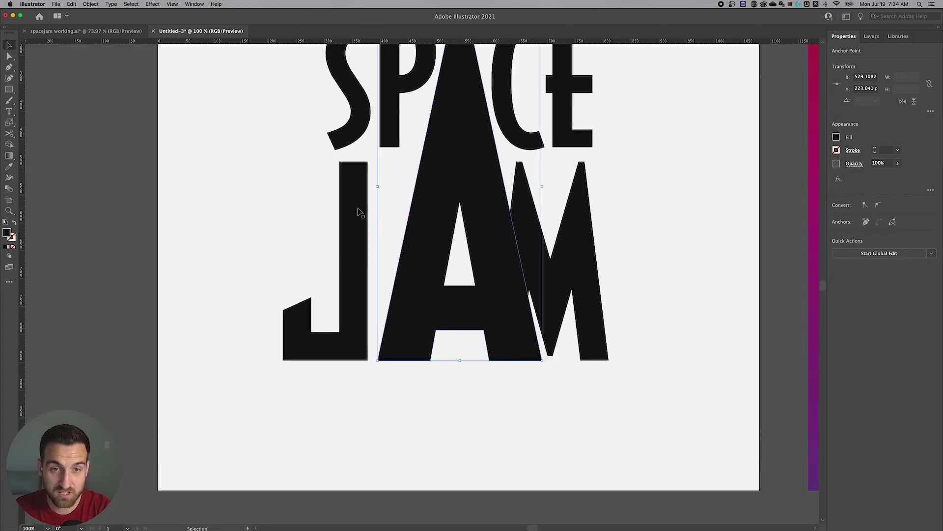
left_click(360, 212)
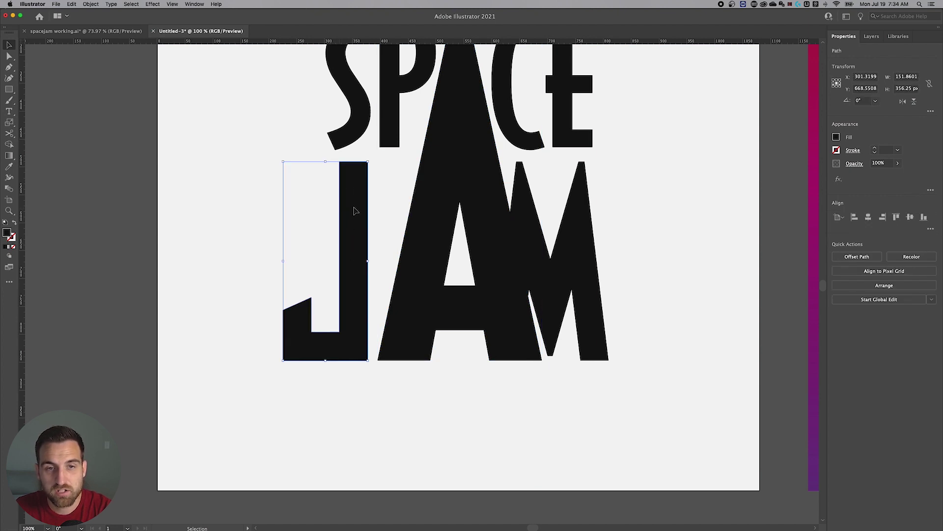
left_click_drag(355, 210, 390, 210)
left_click_drag(591, 190, 528, 251)
left_click(523, 258)
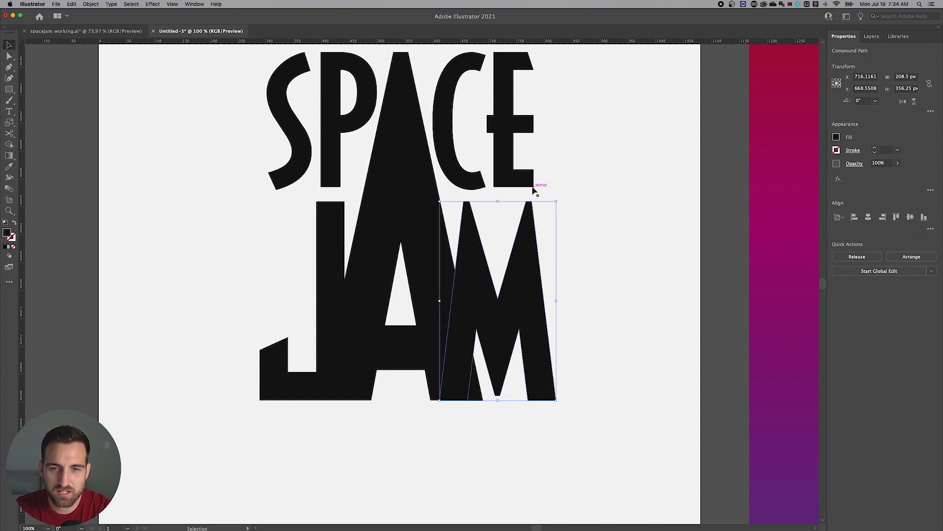
left_click(574, 355)
scroll(575, 355, "up", 2)
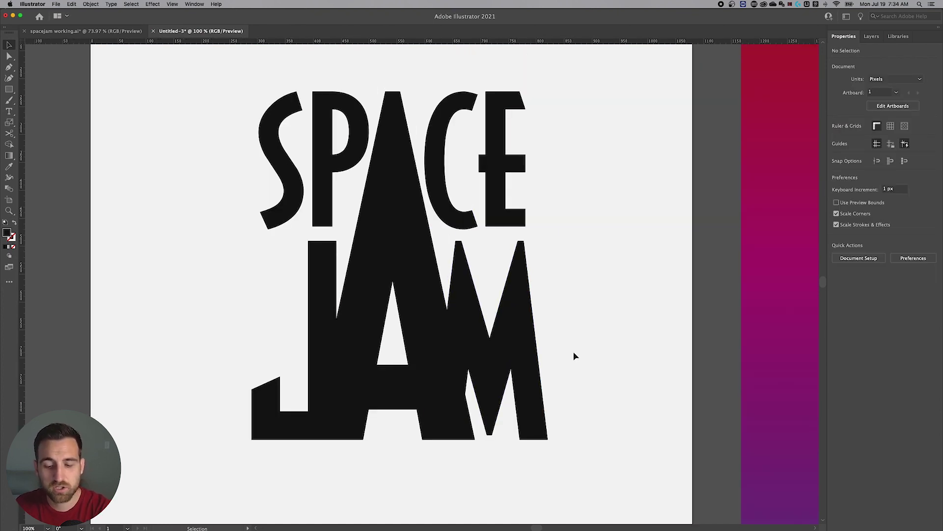
Nudge the S and P together 2 px left, and the S alone another 2 px left to X 336.29 px.
key("super+minus")
key("super+minus")
scroll(621, 327, "right", 3)
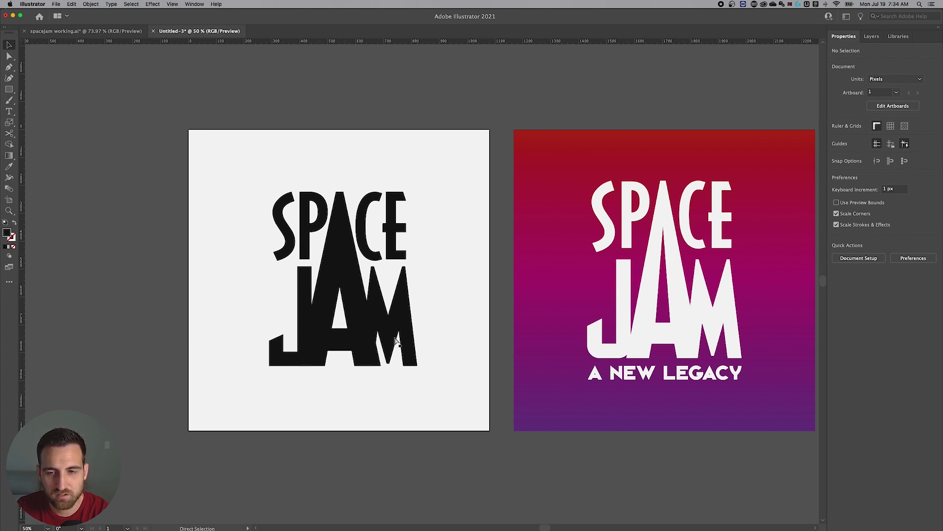
key("super+equal")
key("super+equal")
key("super+equal")
left_click_drag(385, 283, 510, 358)
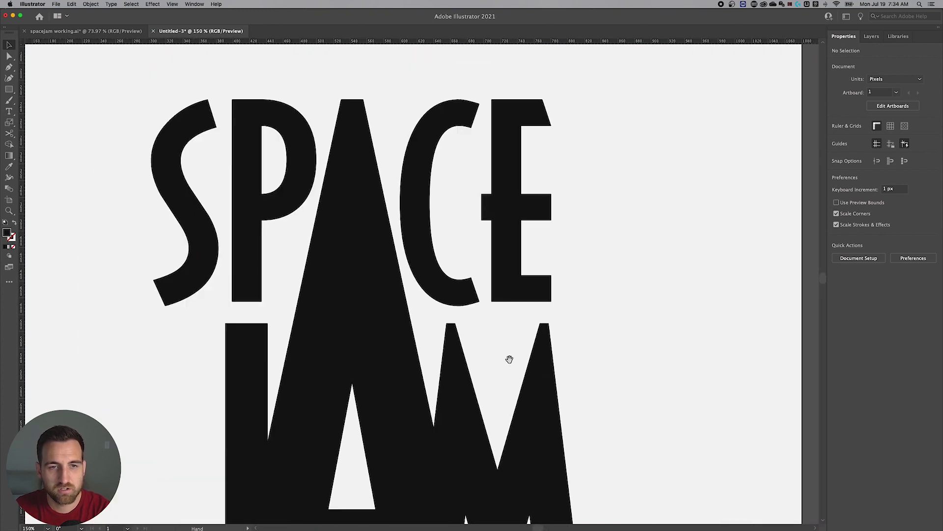
left_click(249, 169)
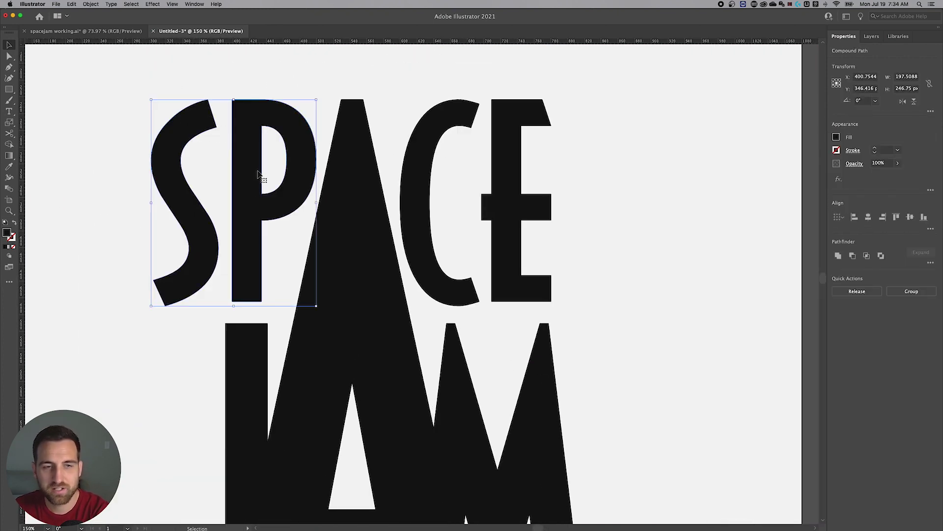
key("Left")
key("Left")
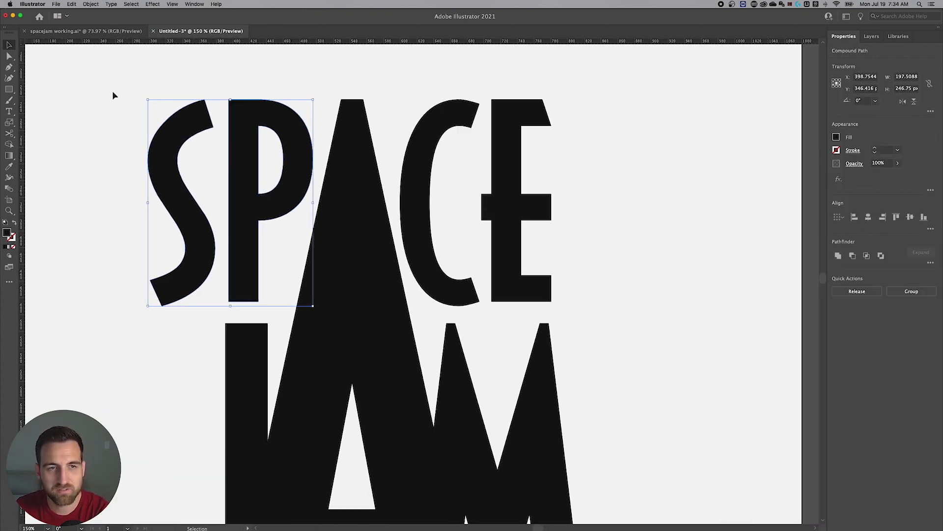
left_click(197, 172)
key("Left")
key("Left")
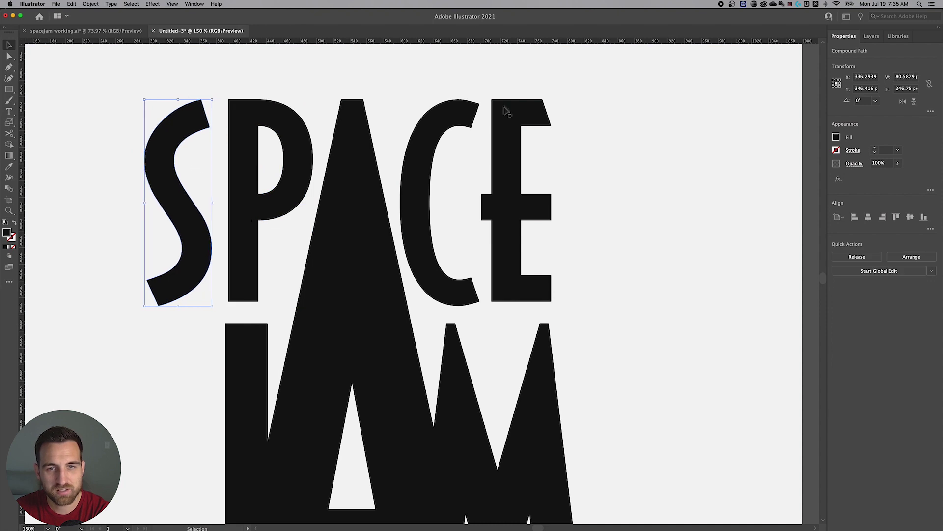
Nudge the C and E together right to X 694.88 px, and the E alone slightly farther from the C.
left_click_drag(541, 164, 543, 172)
key("Right")
key("Right")
key("Right")
key("Right")
left_click(525, 158)
key("Right")
key("Right")
key("Right")
key("Right")
key("Right")
key("Right")
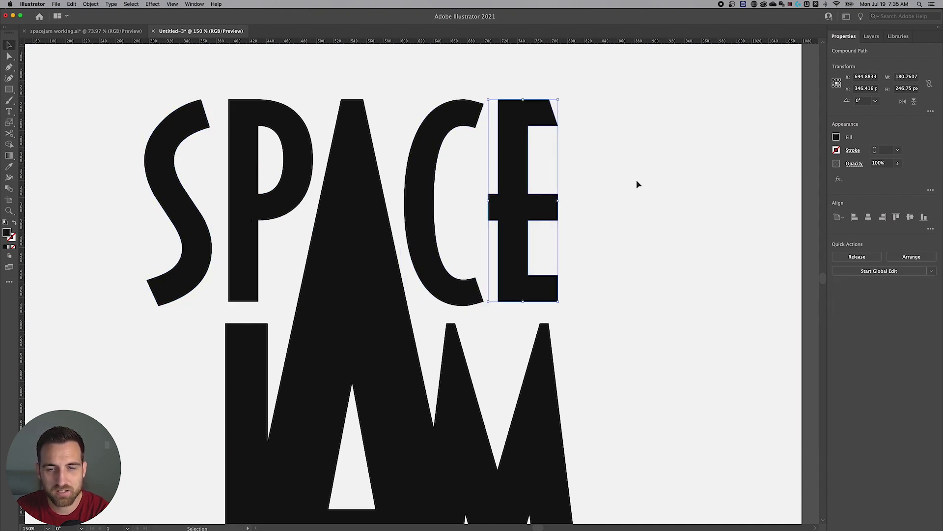
left_click(618, 293)
key("super+1")
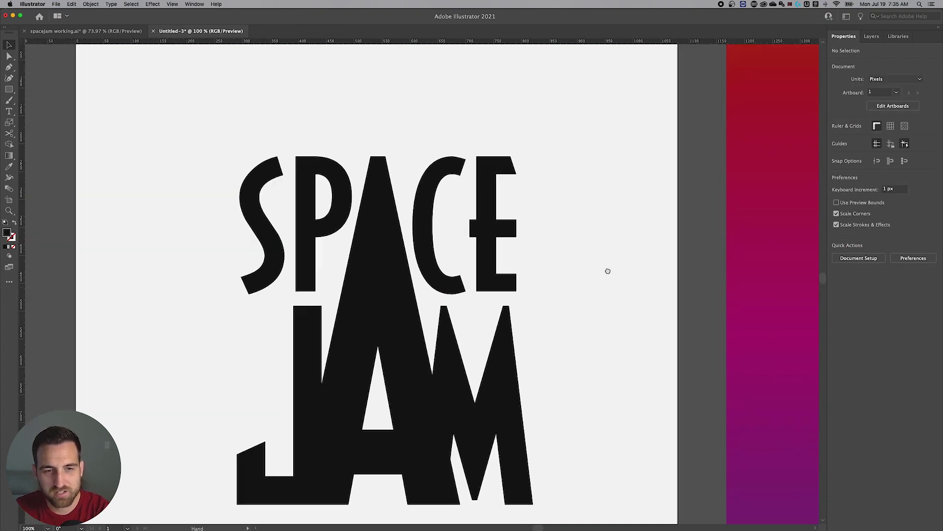
Readjust the J horizontally beside the large A to X 358.22 px.
left_click_drag(327, 262, 319, 262)
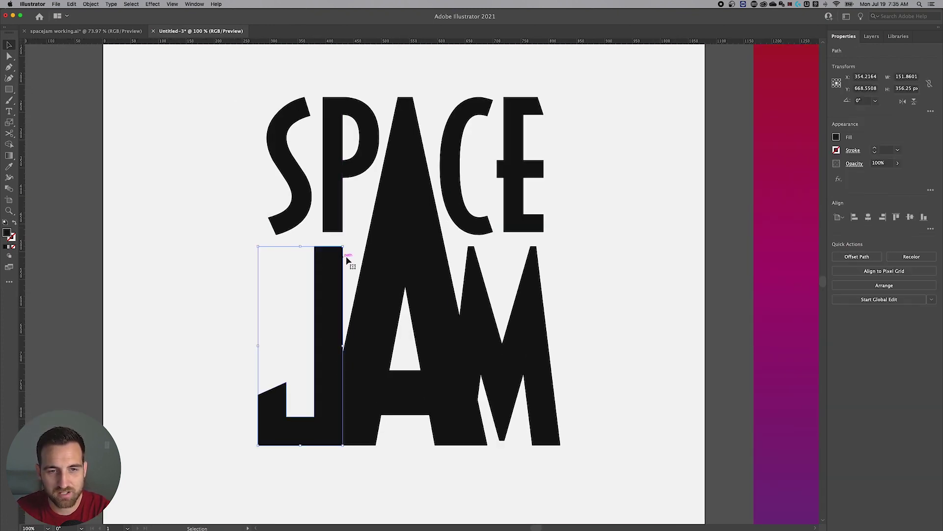
key("Right")
key("Right")
key("Right")
key("Right")
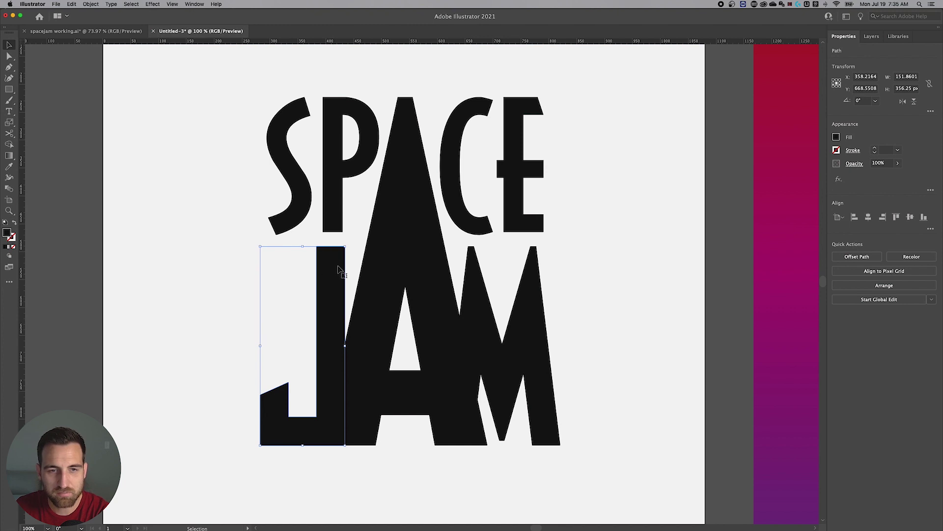
Nudge the M of JAM about 9 px right, away from the large A.
left_click(540, 249)
key("Right")
key("Right")
key("Right")
key("Right")
key("Right")
key("Right")
key("Right")
key("Right")
key("Right")
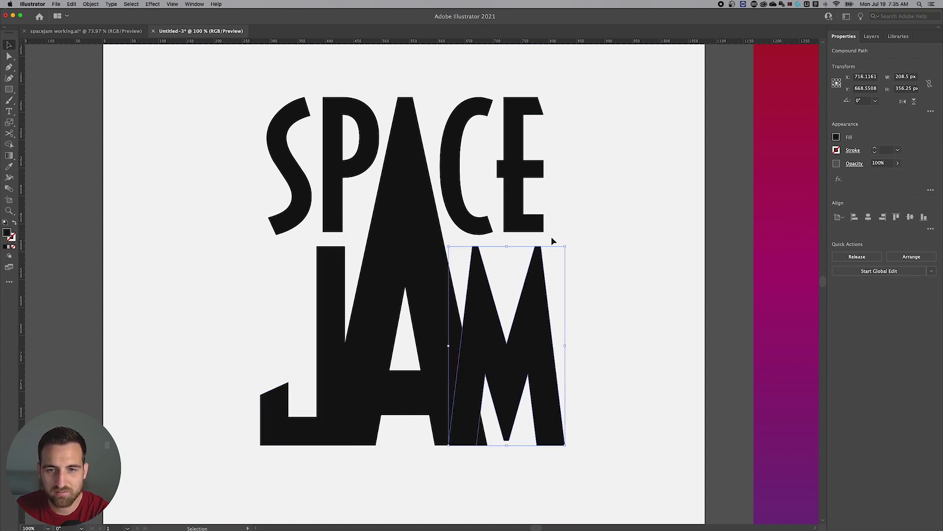
left_click(610, 224)
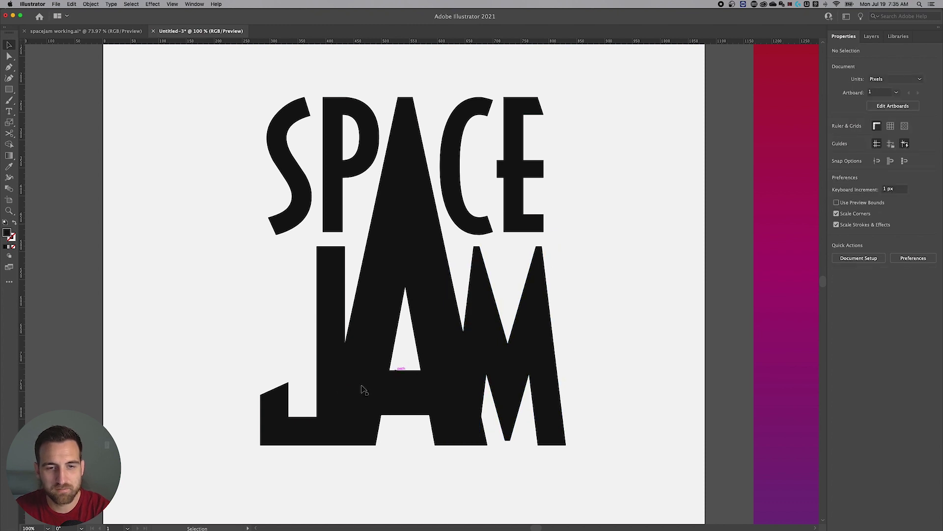
Delete the three redundant anchor points along the J's left and bottom edges, keeping its corners, and directly select the whole J.
left_click(337, 332)
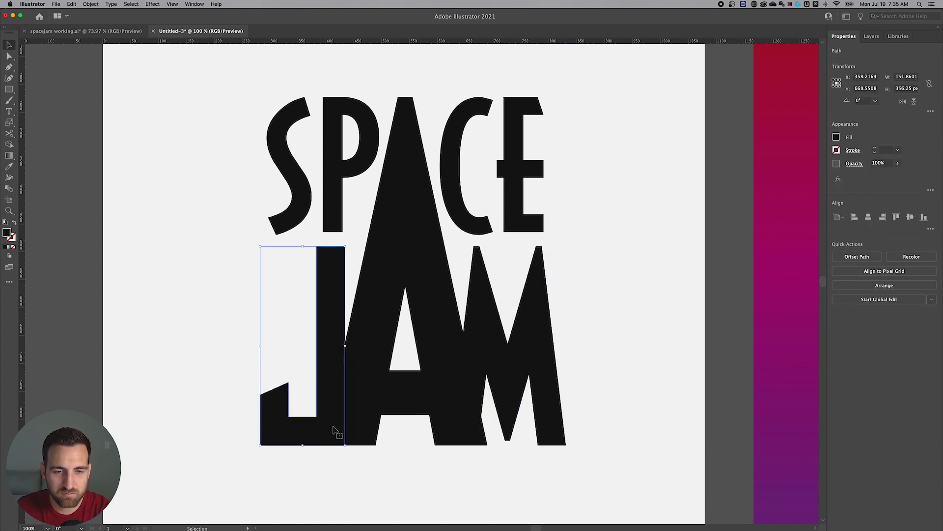
key("z")
left_click_drag(303, 451, 360, 447)
key("v")
key("a")
left_click(337, 489)
left_click(329, 432)
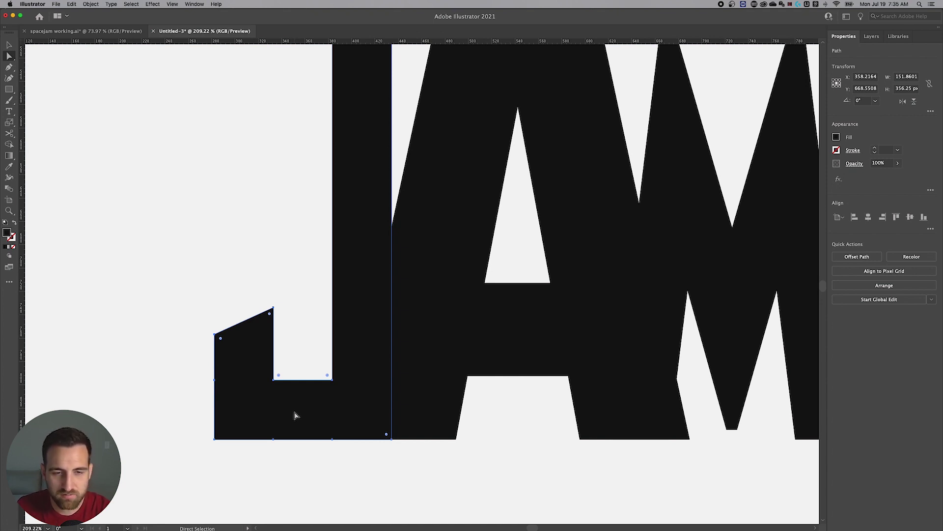
left_click(215, 334)
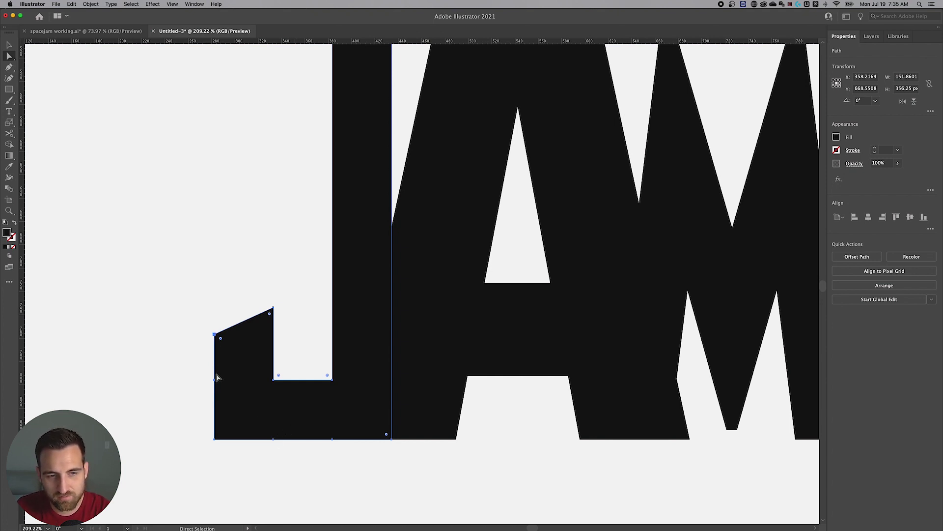
left_click(390, 439, "shift")
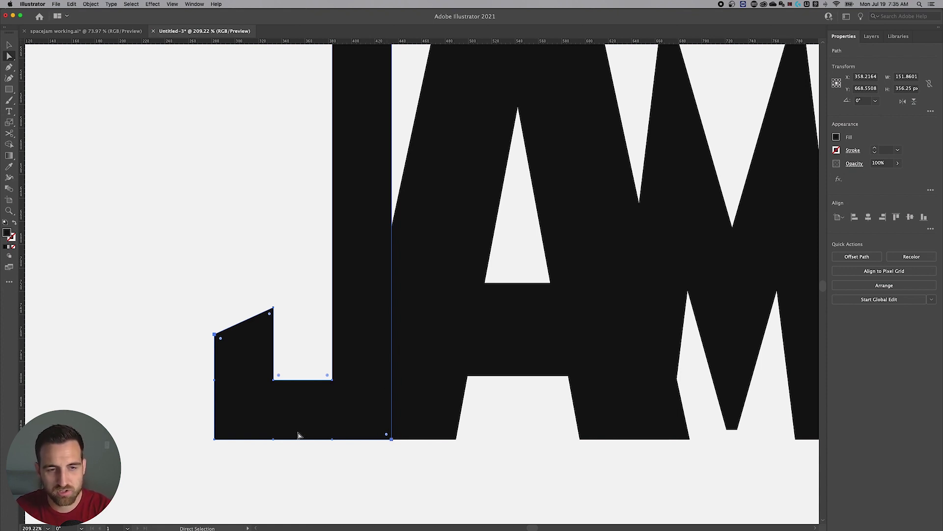
key("p")
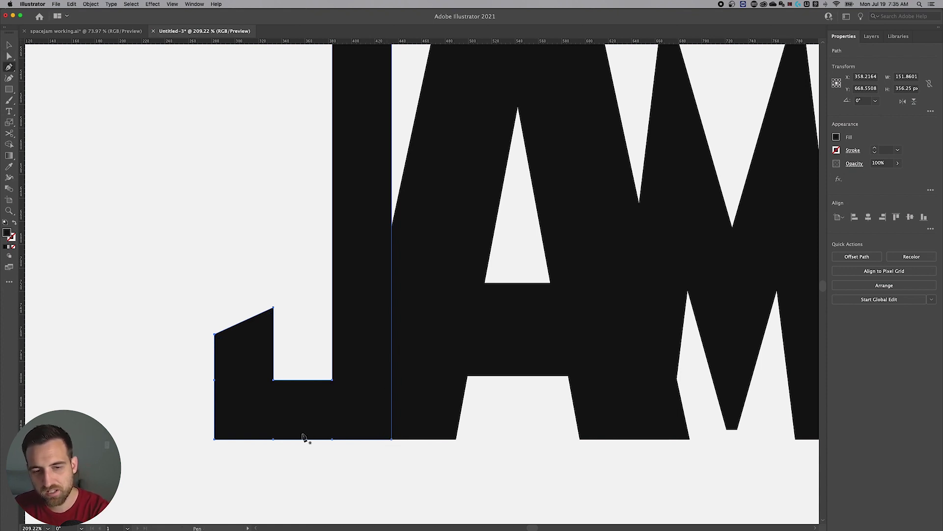
left_click(333, 439)
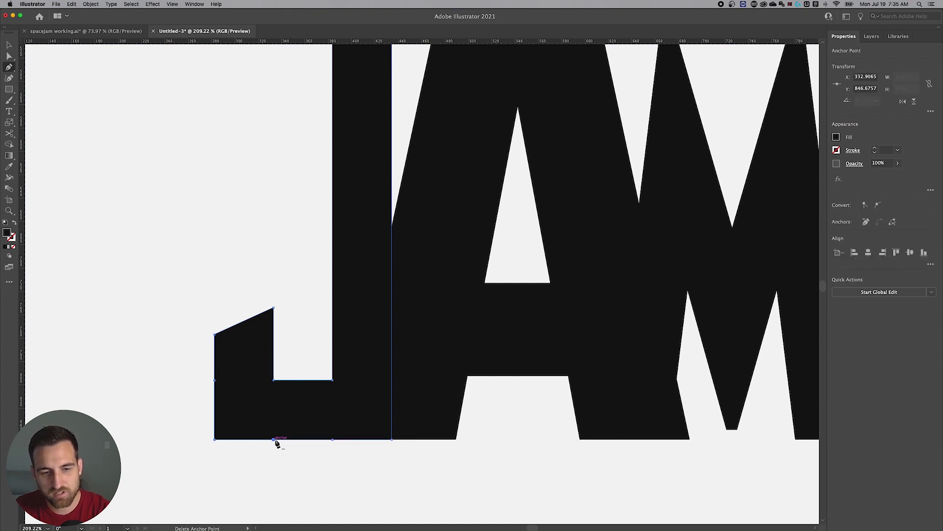
left_click(214, 380)
left_click(274, 440)
left_click(333, 440)
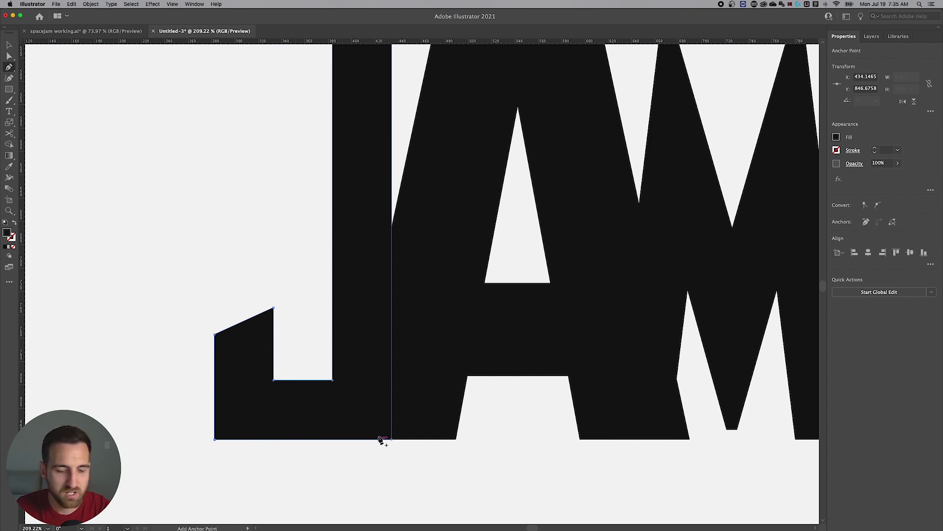
key("a")
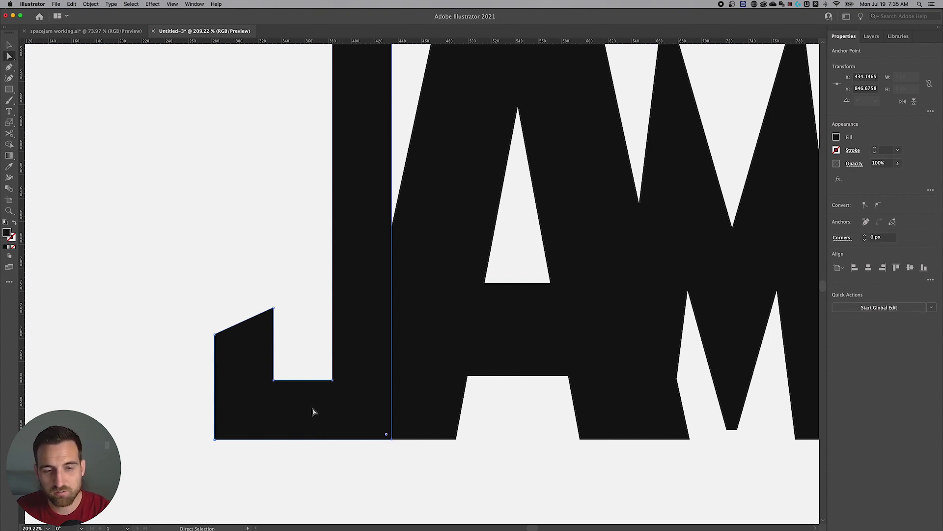
left_click(337, 420)
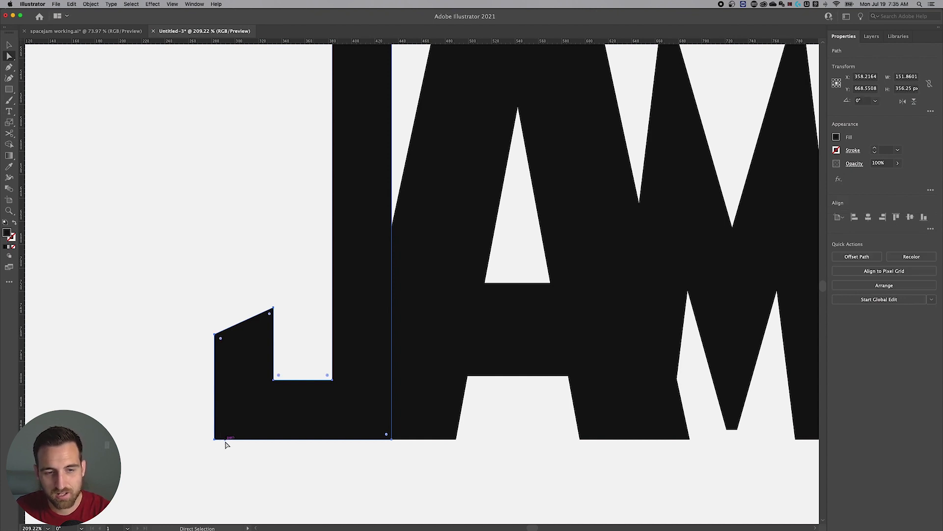
Try to remove the anchor point at the J's bottom-left corner with the Pen tool, and undo the deletion.
key("super+equal")
key("super+equal")
left_click_drag(629, 358, 499, 325)
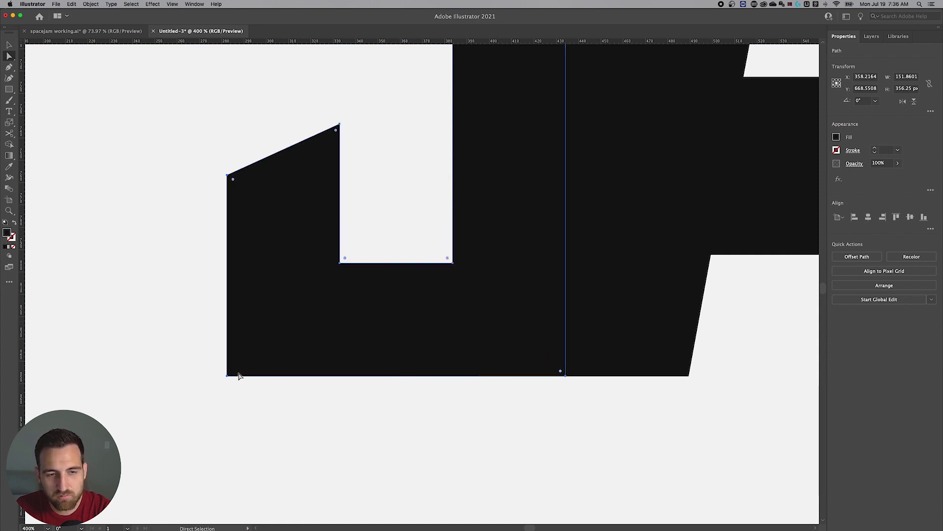
left_click_drag(227, 380, 252, 378)
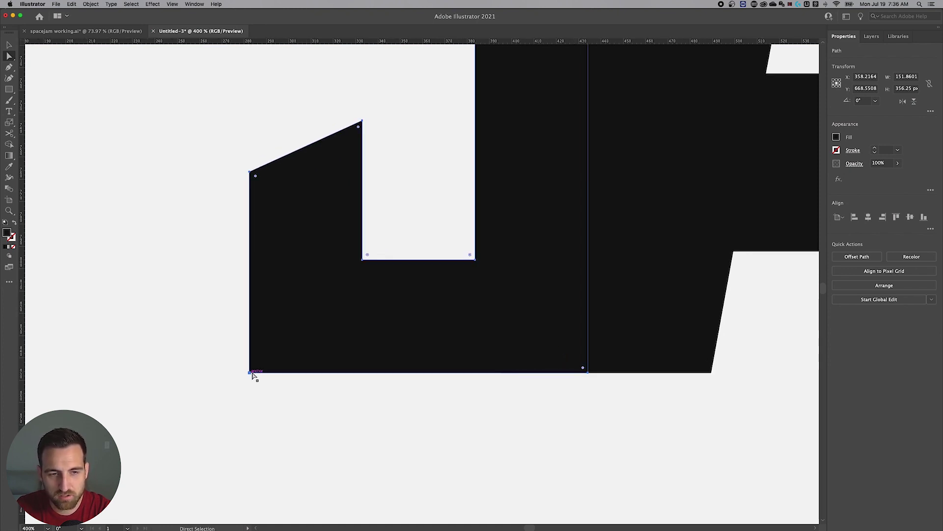
key("z")
left_click_drag(246, 371, 365, 363)
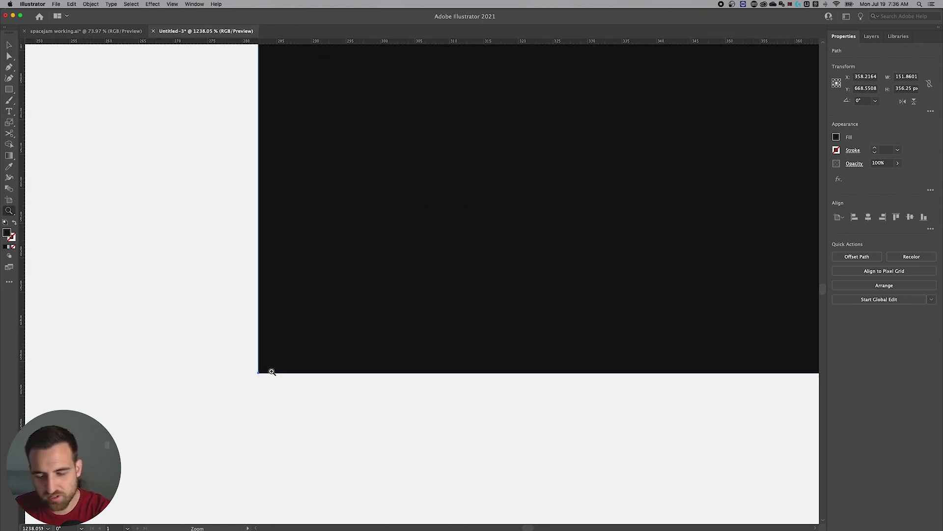
key("p")
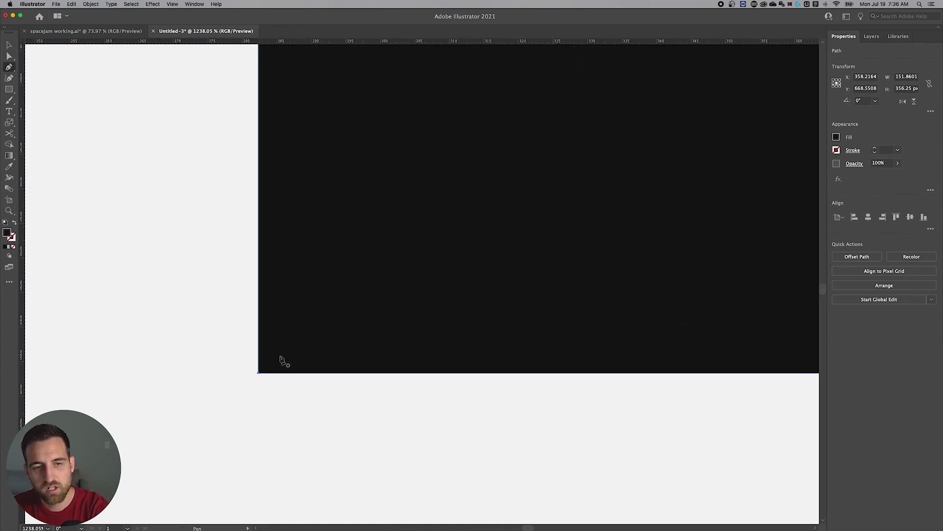
left_click(259, 375)
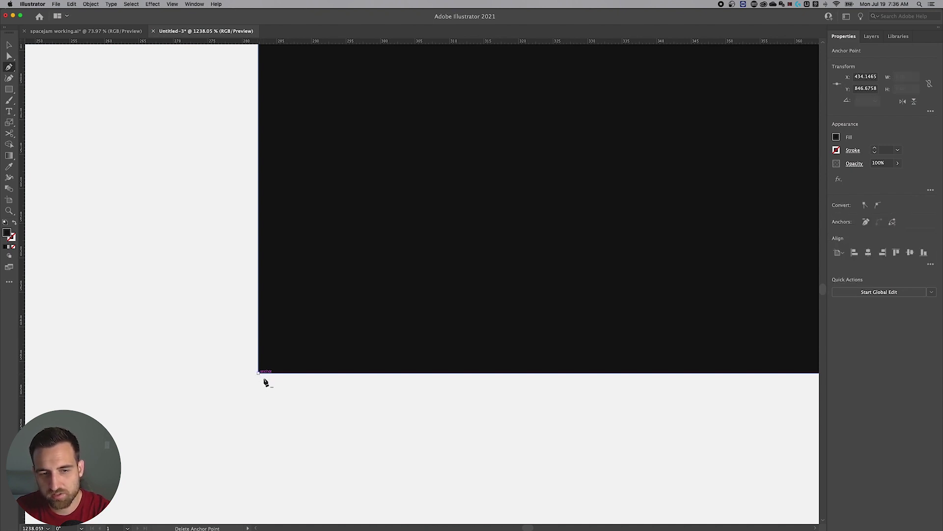
left_click(259, 375)
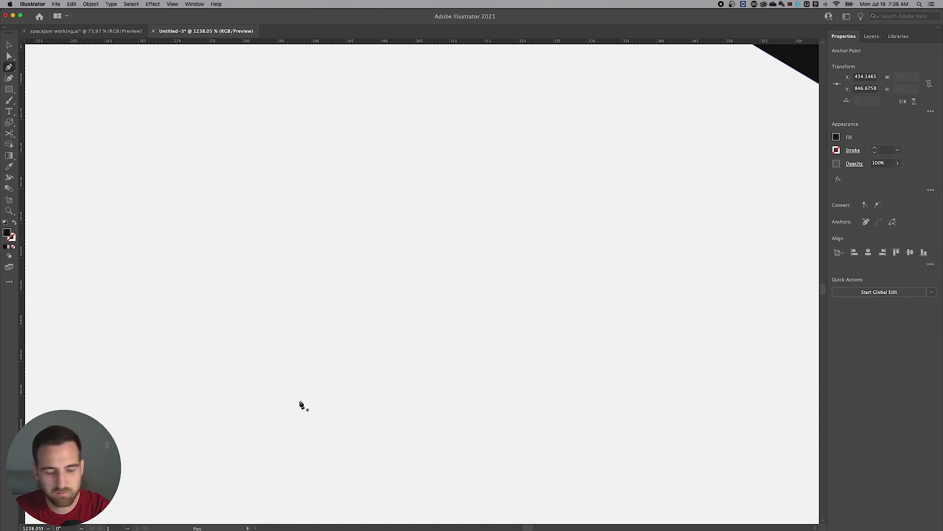
key("super")
key("super+z")
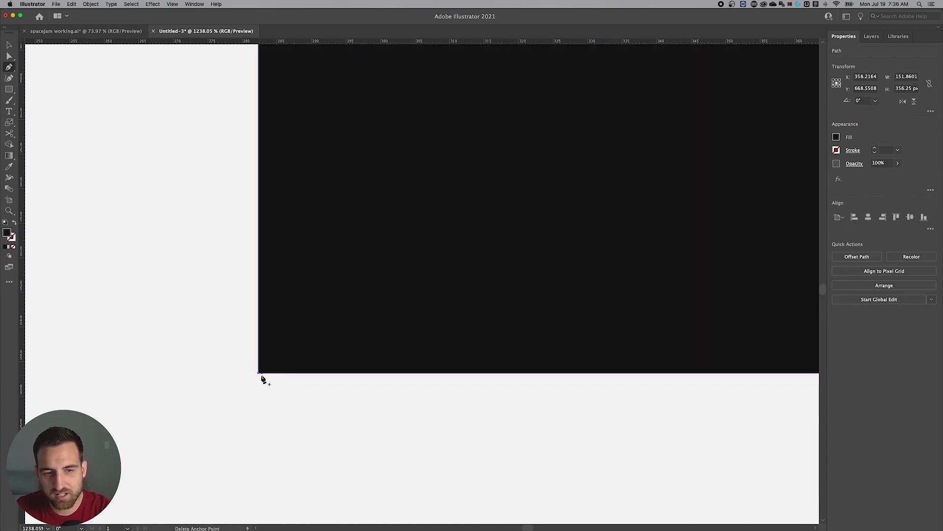
Select the J's two bottom outer corner points and round them freehand to a radius of about 44.7 px.
key("super")
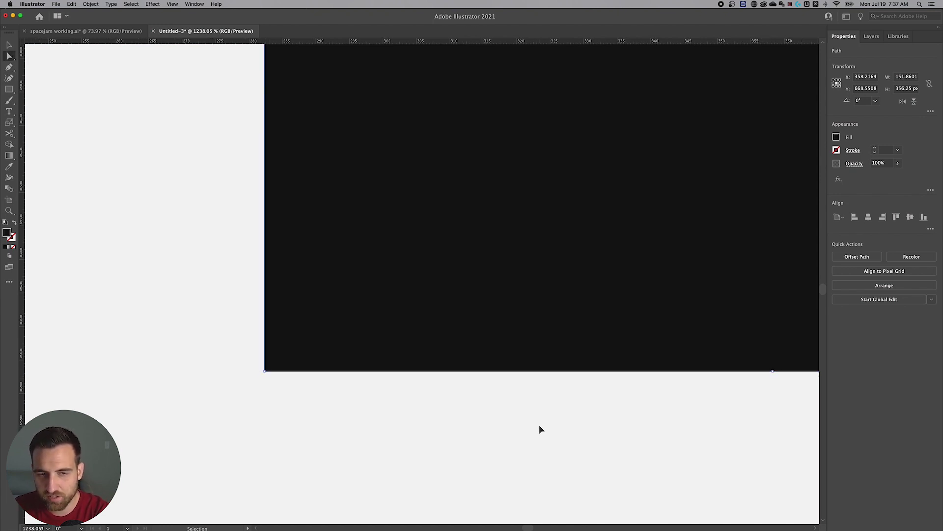
key("super+minus")
key("super+minus")
key("super+minus")
key("super+minus")
key("super+equal")
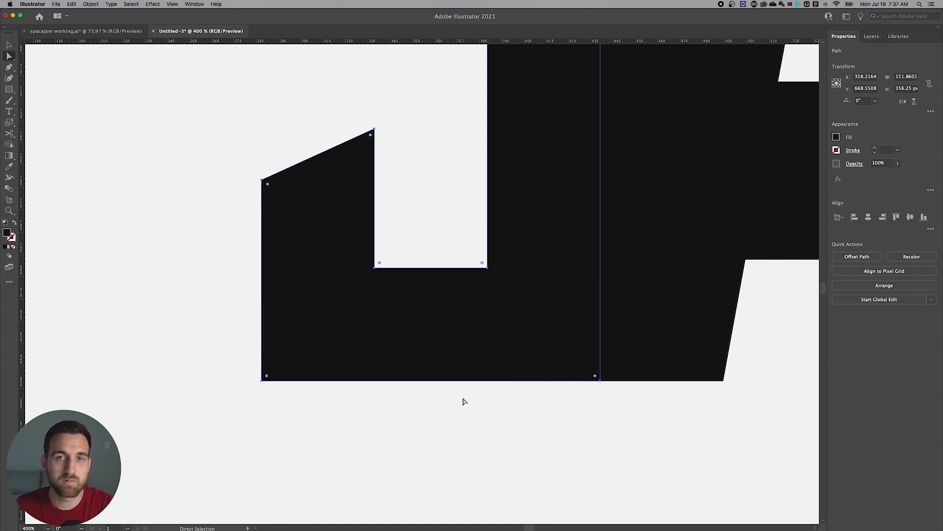
left_click(435, 394)
left_click(464, 354)
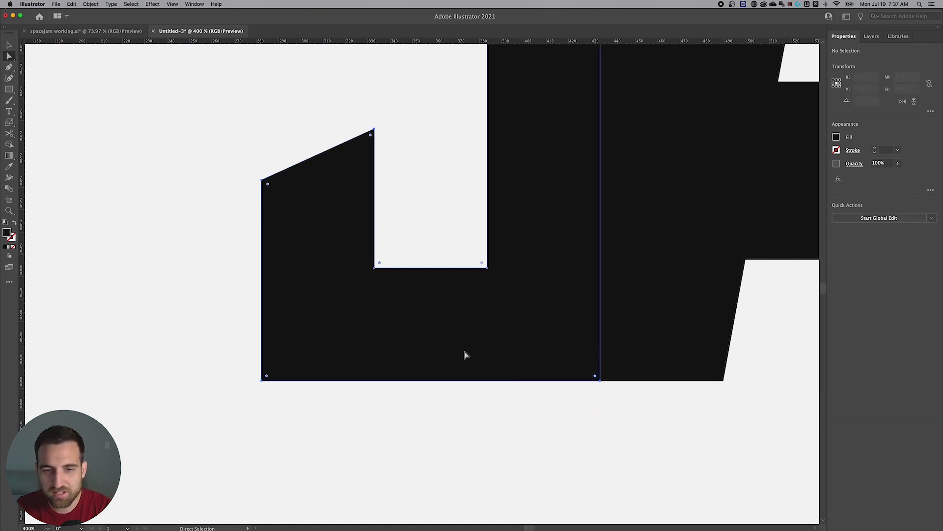
left_click(601, 380)
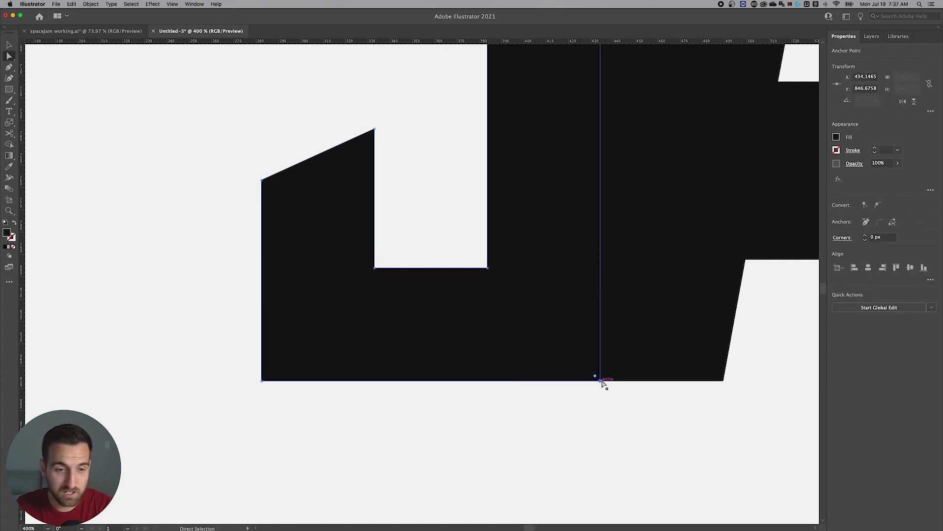
left_click(262, 380, "shift")
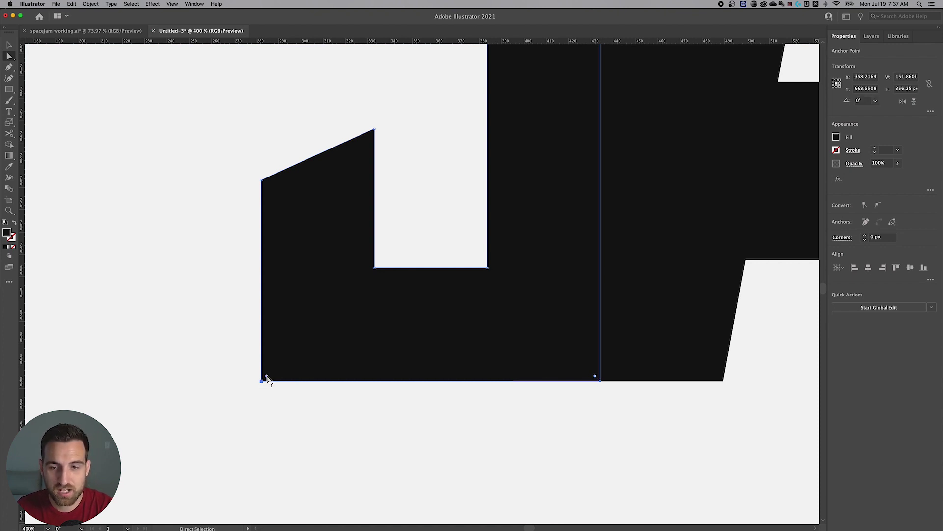
left_click_drag(266, 376, 346, 301)
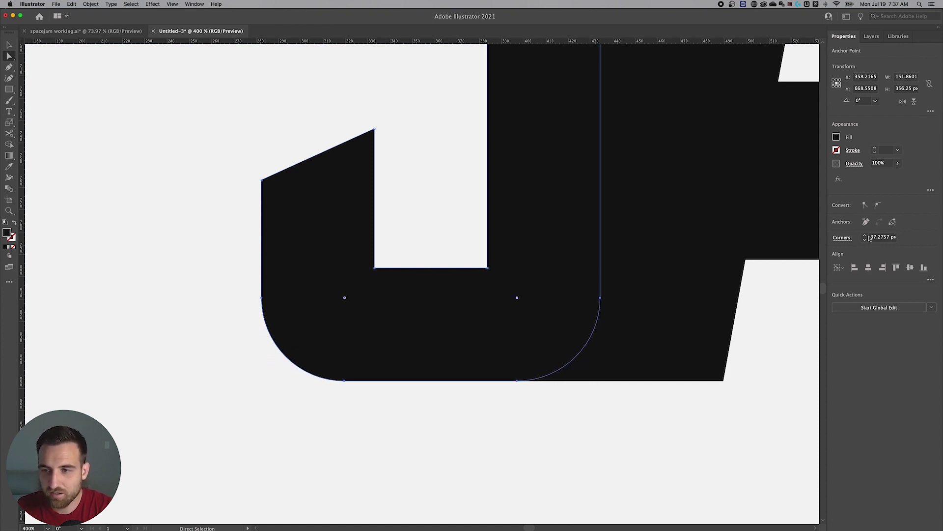
left_click_drag(516, 301, 500, 281)
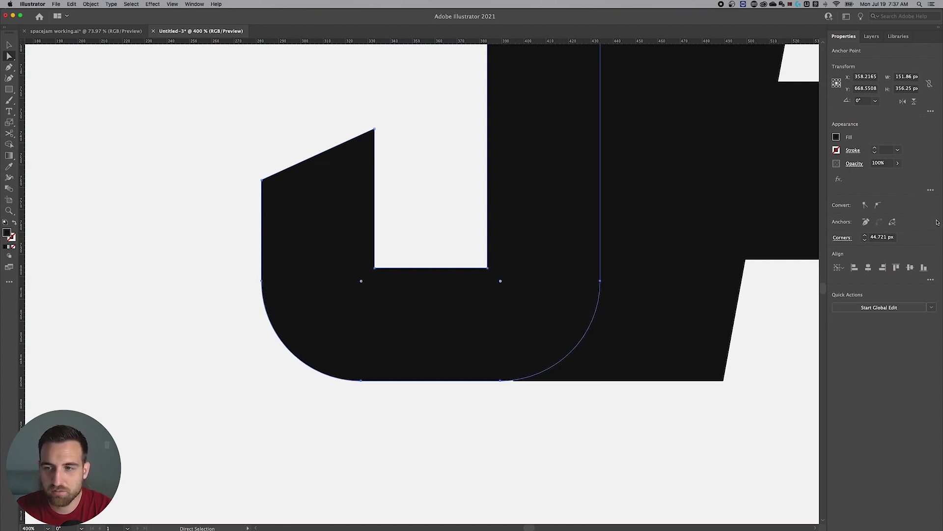
Set the radius of the J's two rounded bottom corners to 45 px and deselect the letter.
left_click(886, 237)
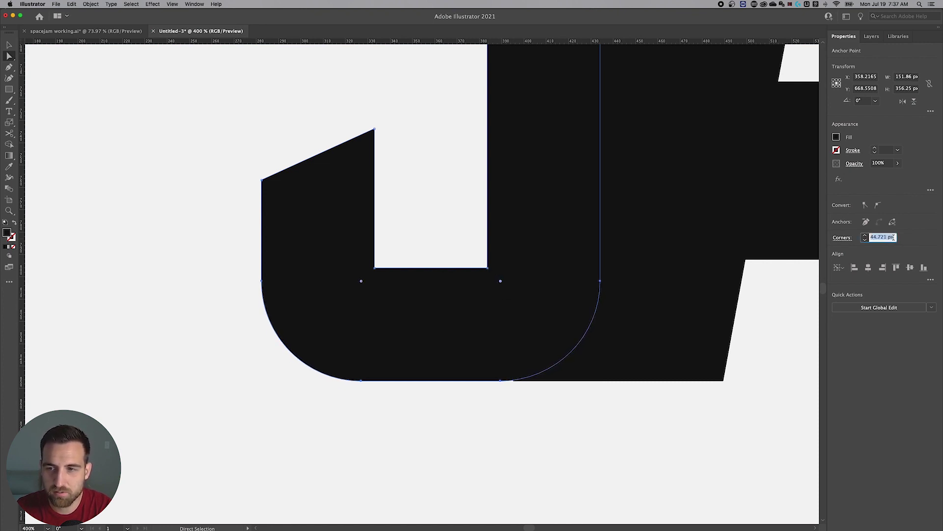
type("4")
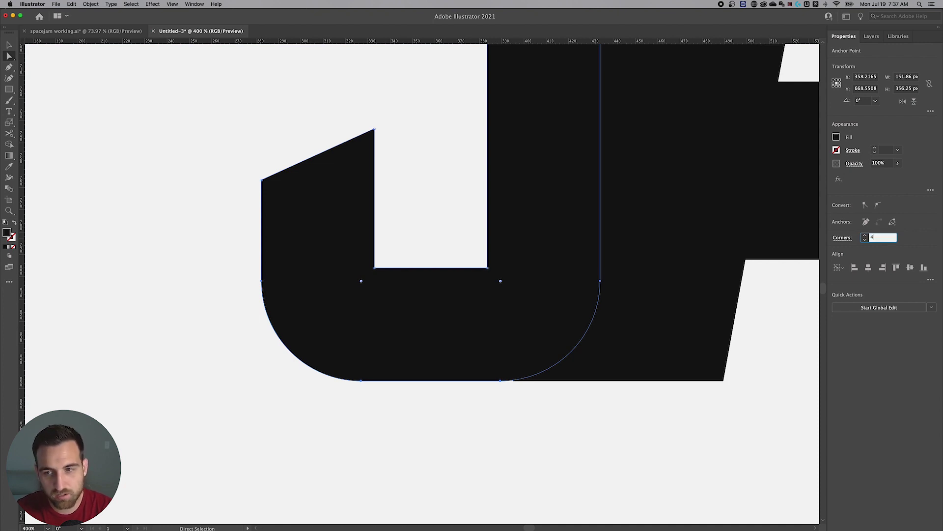
type("5")
key("Return")
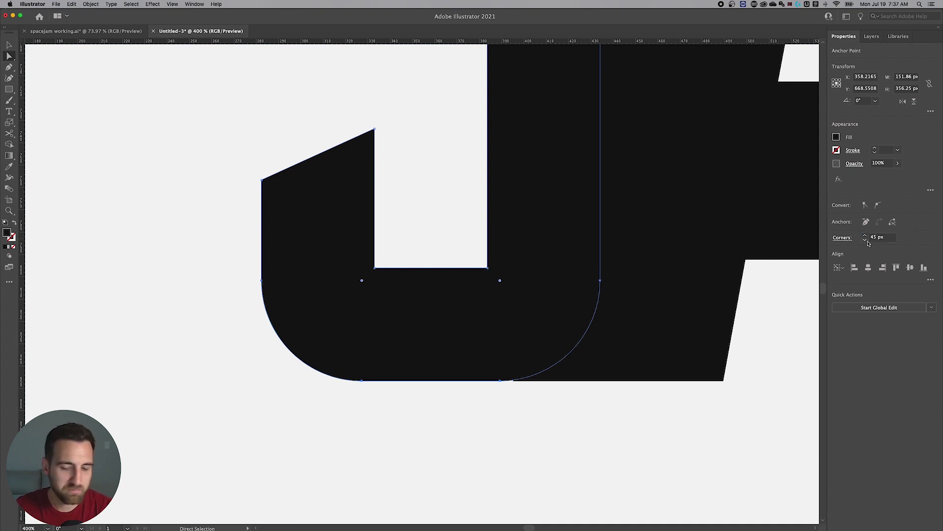
left_click(483, 410)
key("v")
Compare the J's placement with the reference logo and nudge it about 15 px left, reducing its overlap with the large A.
key("super+minus")
key("super+minus")
key("super+minus")
key("super+minus")
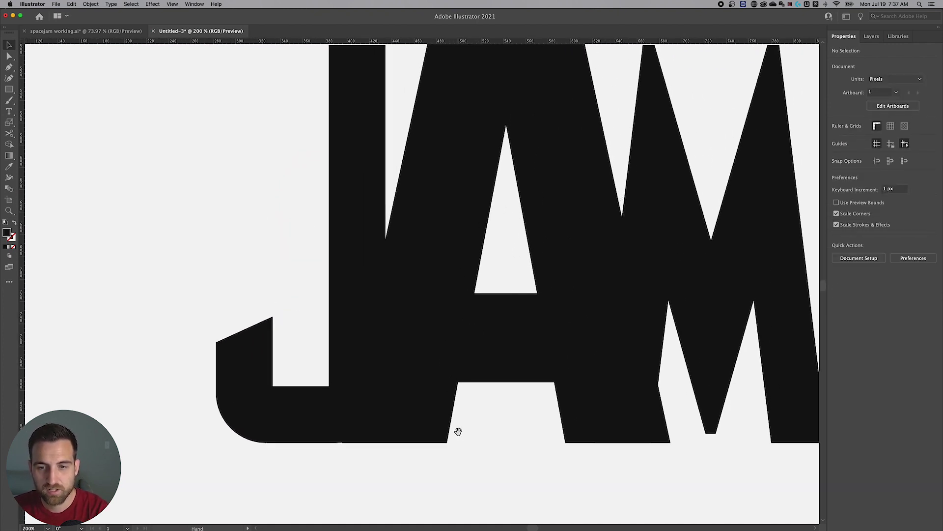
scroll(462, 434, "right", 3)
scroll(462, 435, "up", 1)
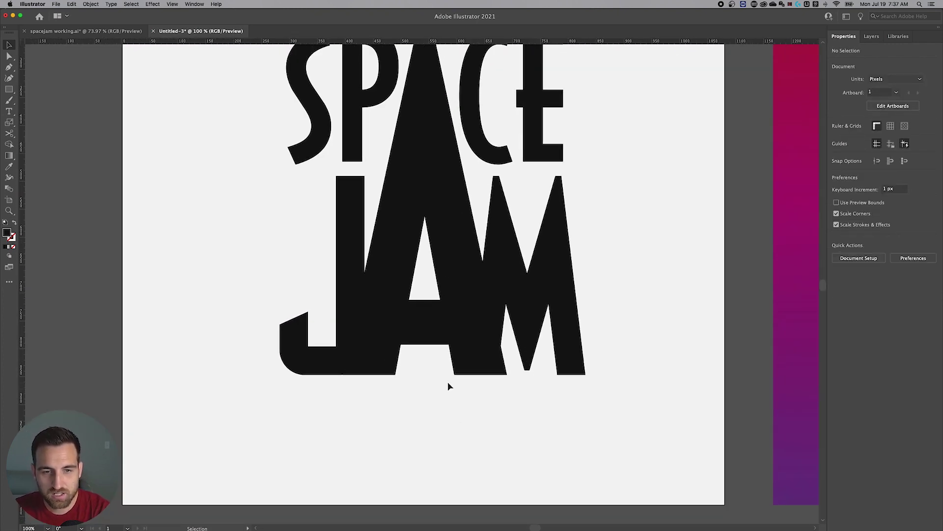
left_click(337, 373)
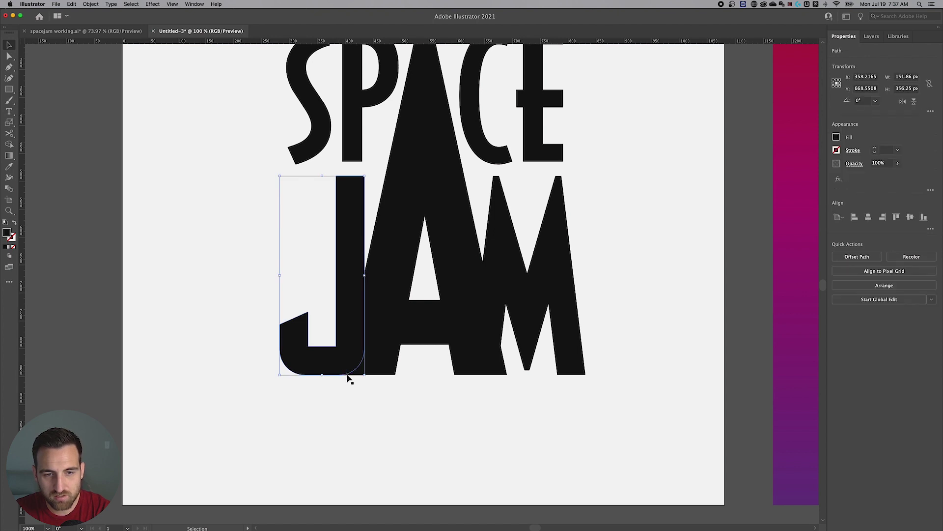
left_click_drag(624, 373, 282, 368)
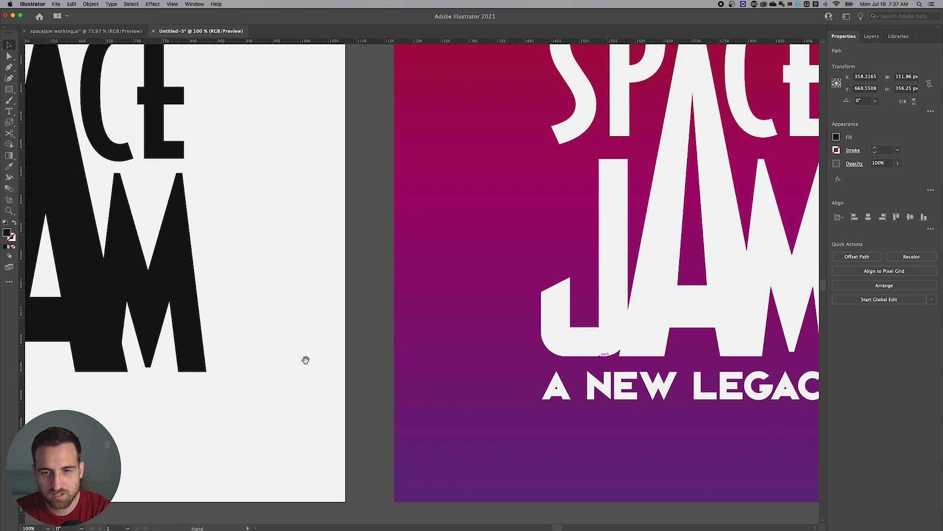
scroll(305, 361, "left", 10)
key("Left")
key("Left")
key("Left")
key("Left")
key("Left")
key("Left")
key("Left")
key("Left")
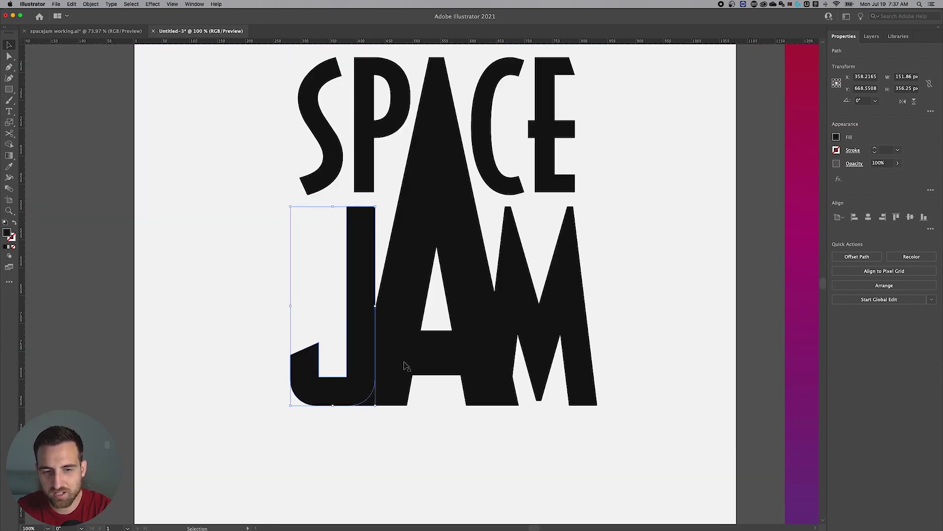
left_click(415, 417)
left_click(358, 384)
key("Left")
key("Left")
key("Left")
key("Left")
key("Left")
key("Left")
key("Left")
key("Left")
key("Left")
key("Left")
left_click(443, 450)
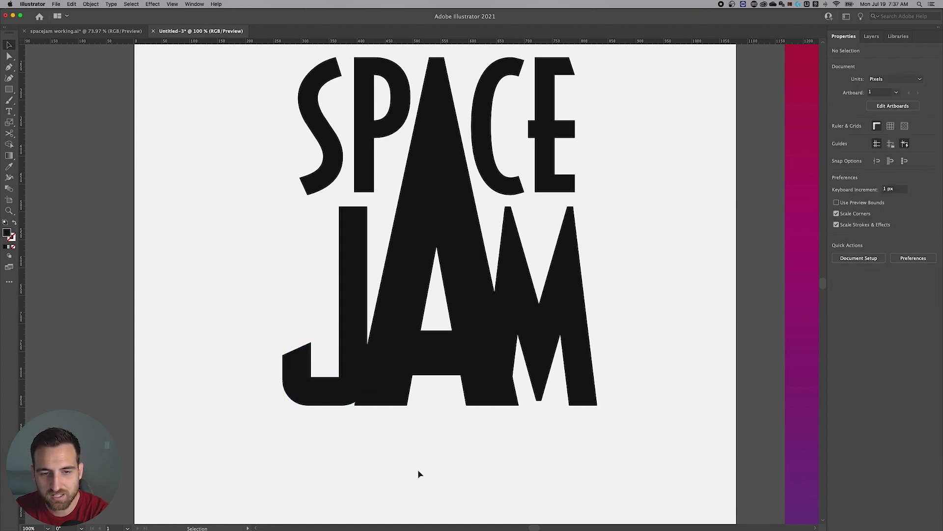
Nudge the large A 2 px right to X 544.38 px and deselect it.
left_click(396, 384)
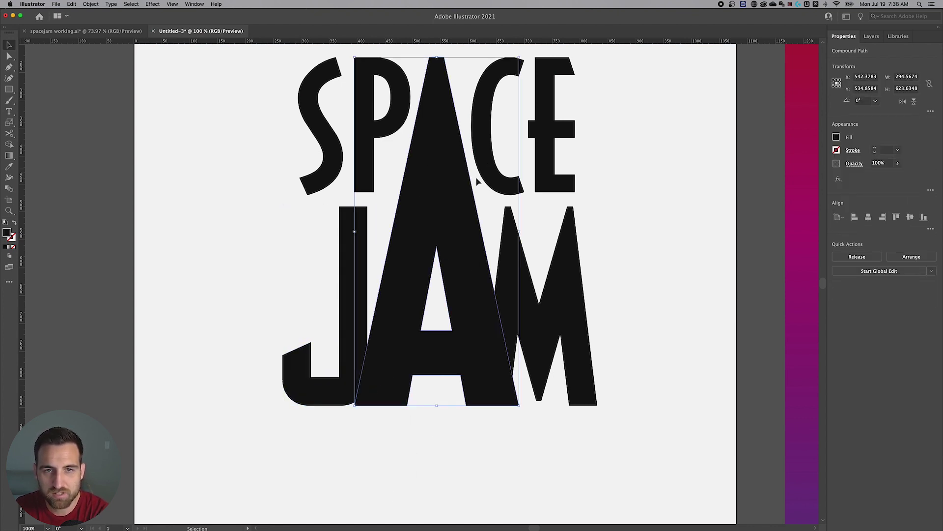
key("Right")
key("Right")
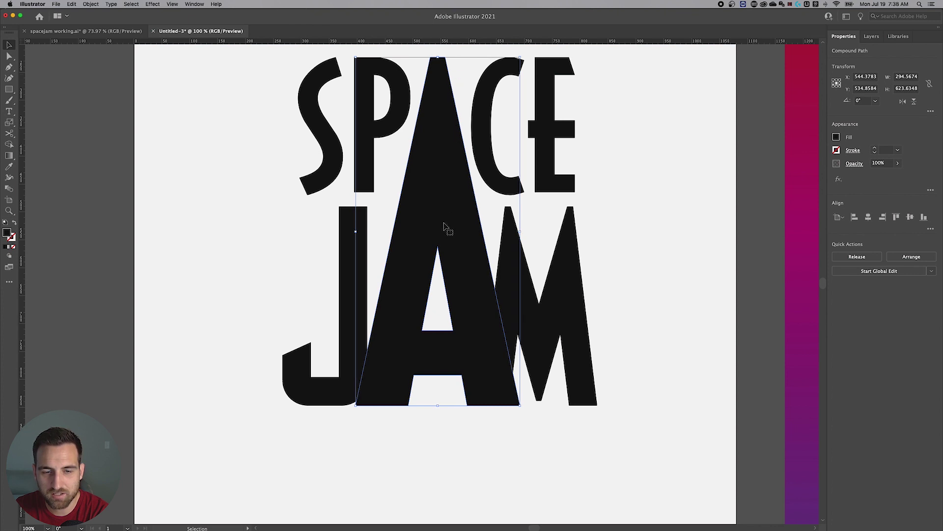
left_click(428, 441)
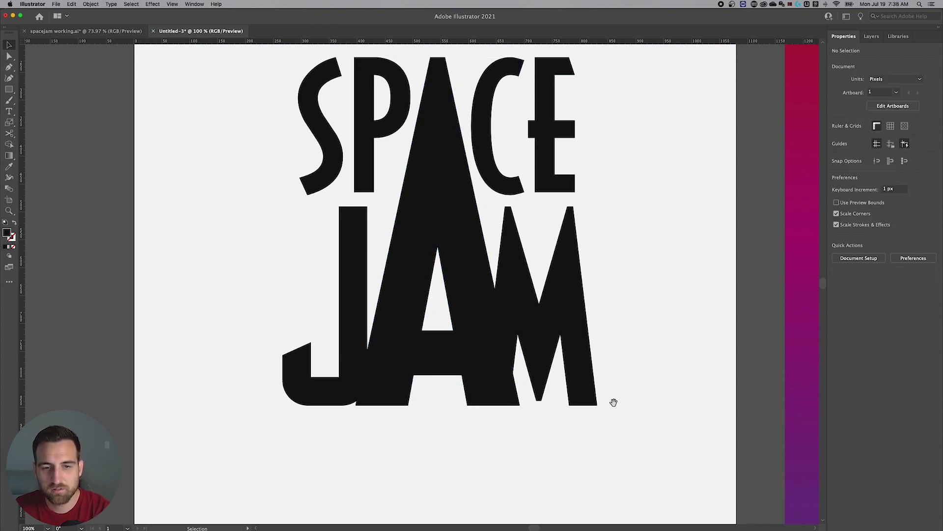
Examine how the large A's right leg meets the M, comparing the join with the reference logo.
scroll(613, 403, "up", 3)
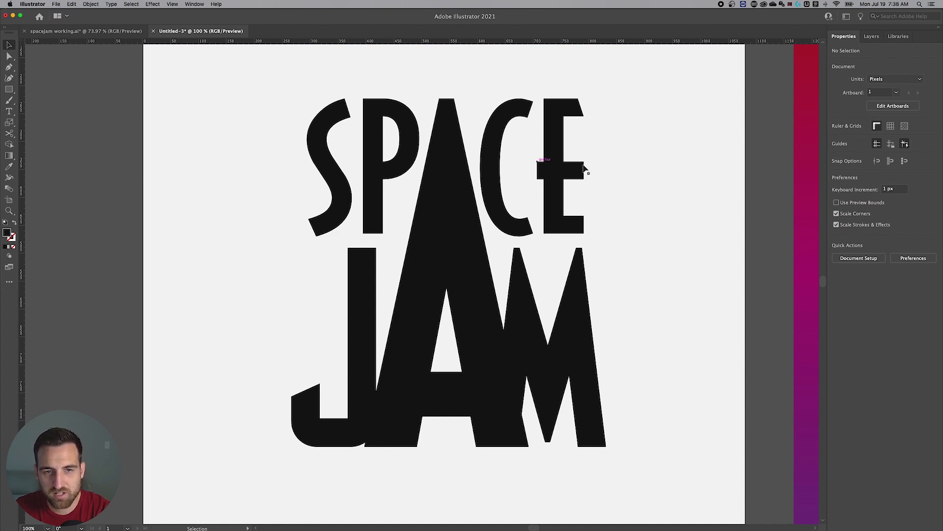
key("space")
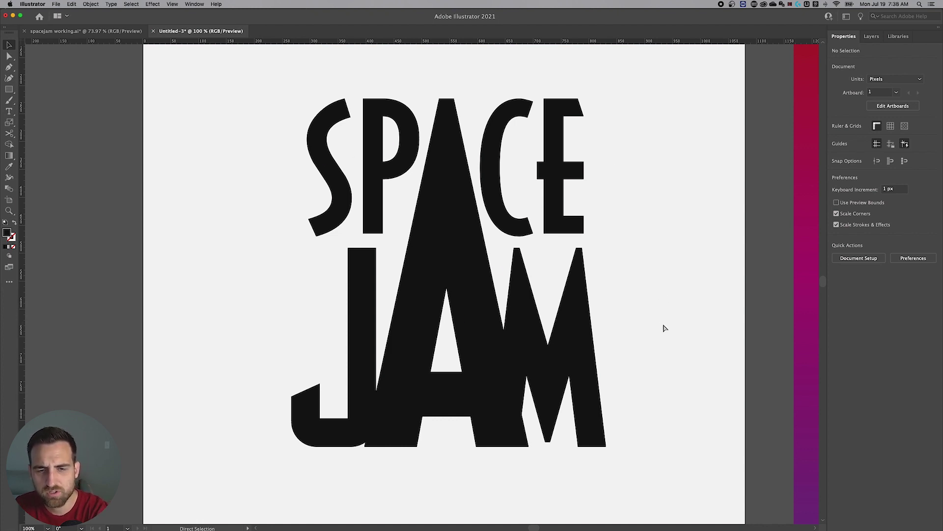
scroll(665, 332, "up", 2)
left_click(524, 336)
scroll(524, 338, "right", 3)
left_click(431, 212)
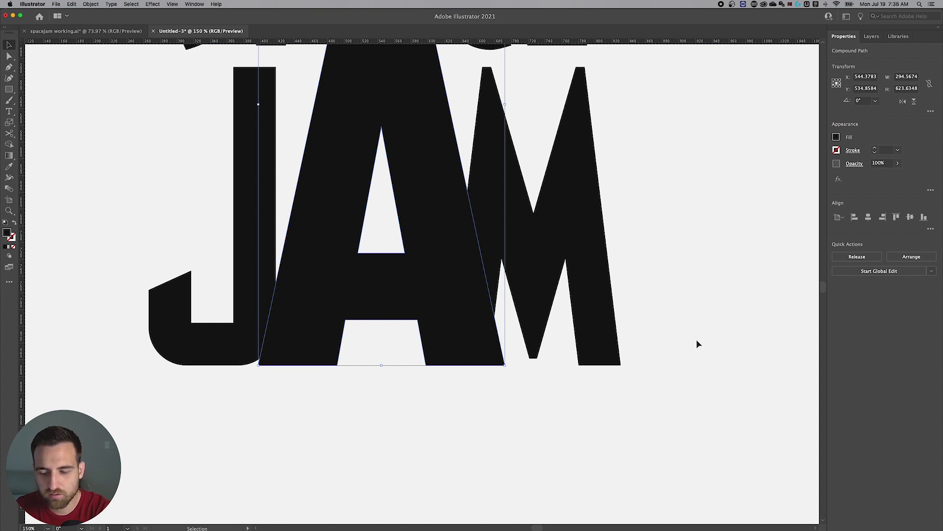
key("super+minus")
key("super+minus")
left_click_drag(639, 308, 378, 301)
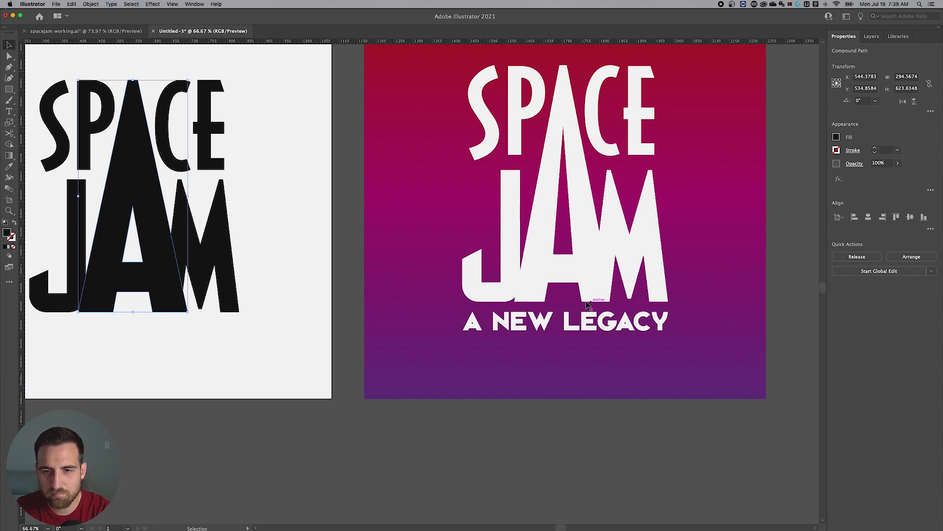
Select the large A and the M, and cut away the A's foot tip protruding into the M's inner gap with Shape Builder.
key("a")
key("super+equal")
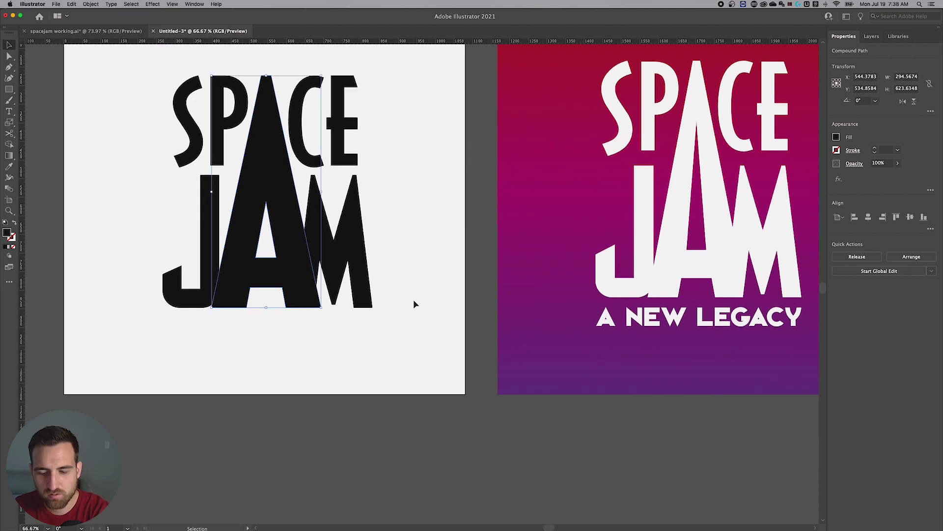
key("super+equal")
key("super+equal")
key("super+equal")
key("v")
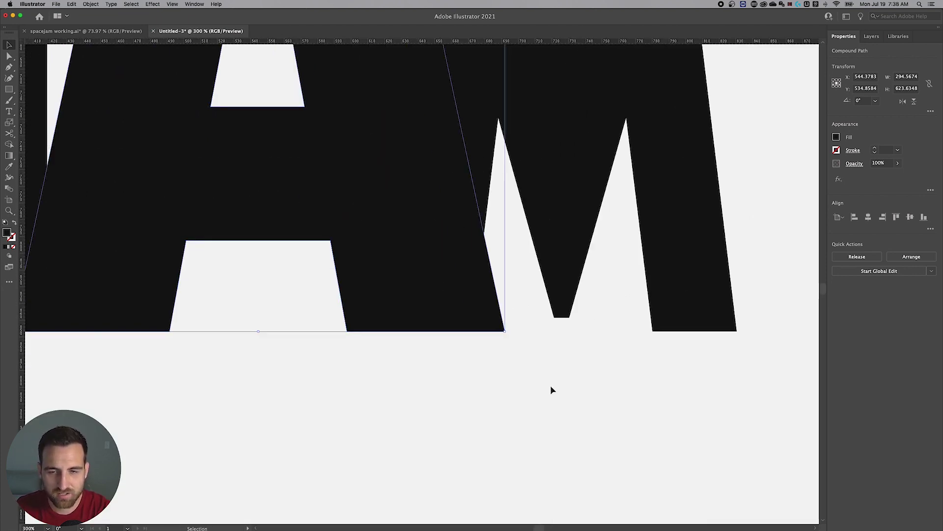
left_click(551, 388)
left_click_drag(597, 389, 422, 238)
left_click_drag(462, 168, 430, 231)
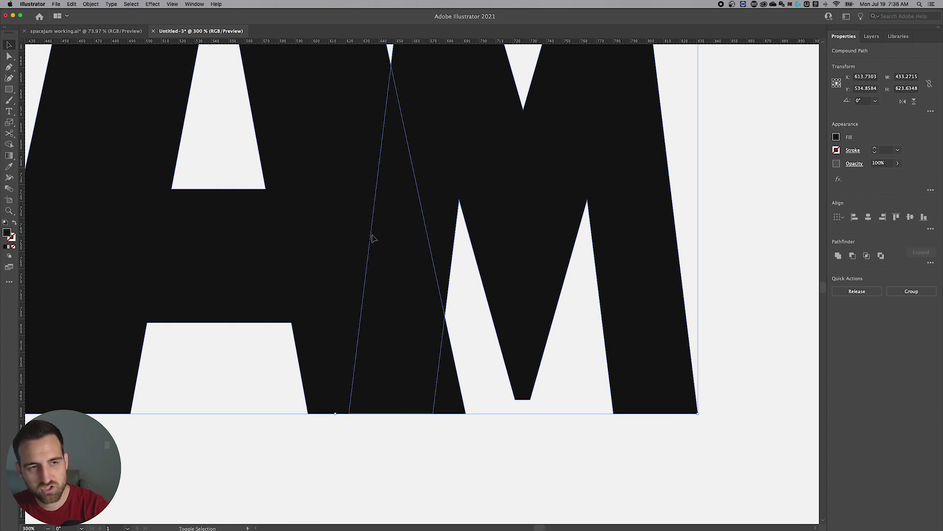
key("shift+m")
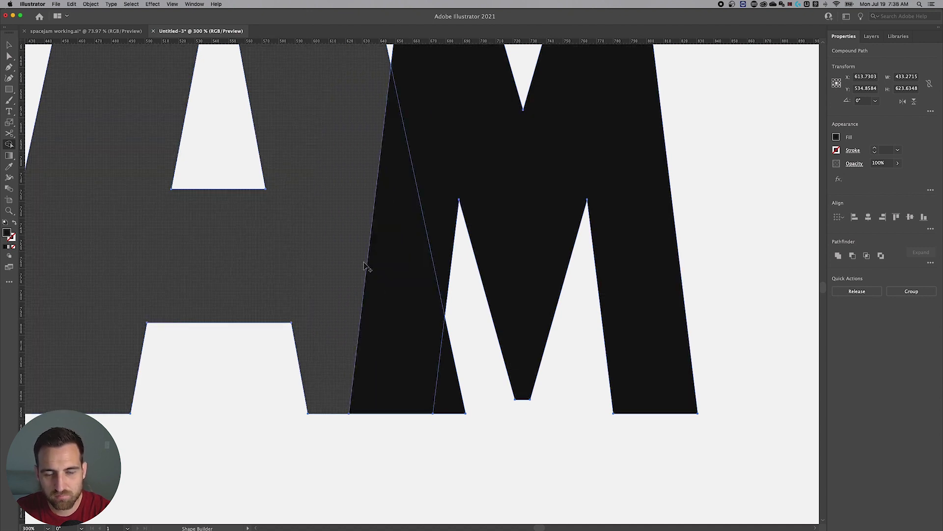
left_click(452, 399, "alt")
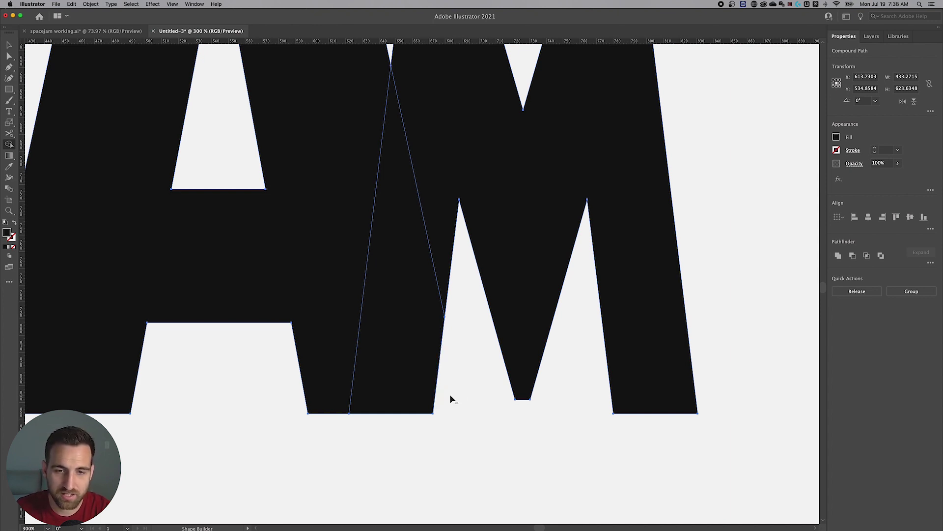
Deselect the letters and compare the whole SPACE JAM lettering with the reference logo, especially the large A's inner triangle.
key("super+shift+a")
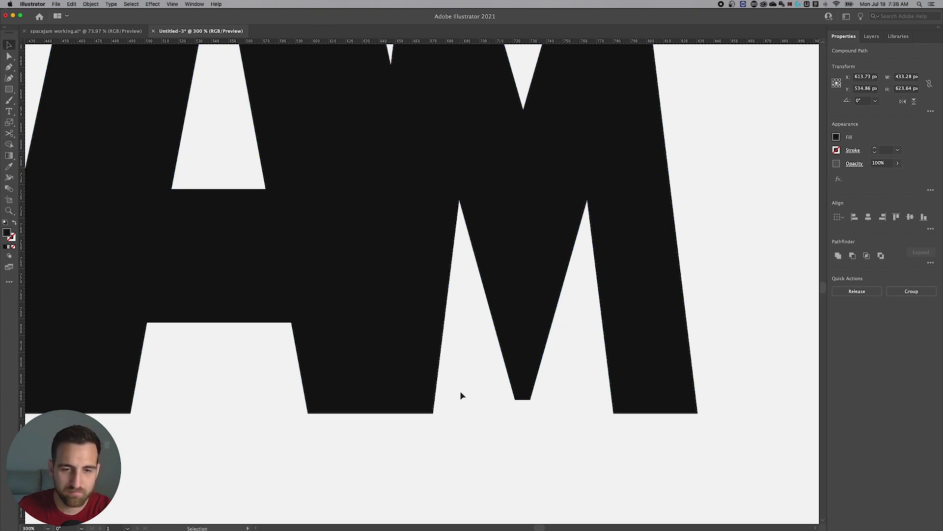
key("a")
key("super+1")
key("v")
scroll(465, 394, "up", 3)
scroll(465, 394, "left", 1)
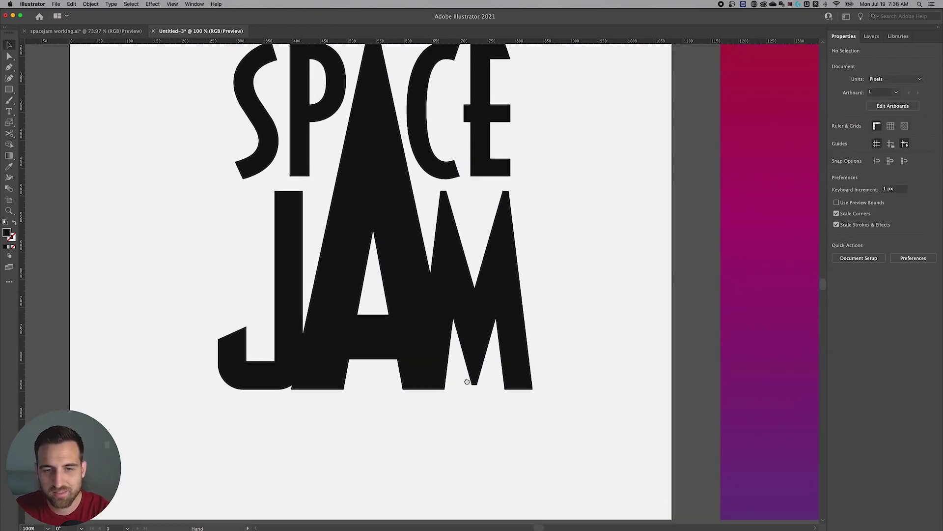
left_click_drag(523, 359, 591, 411)
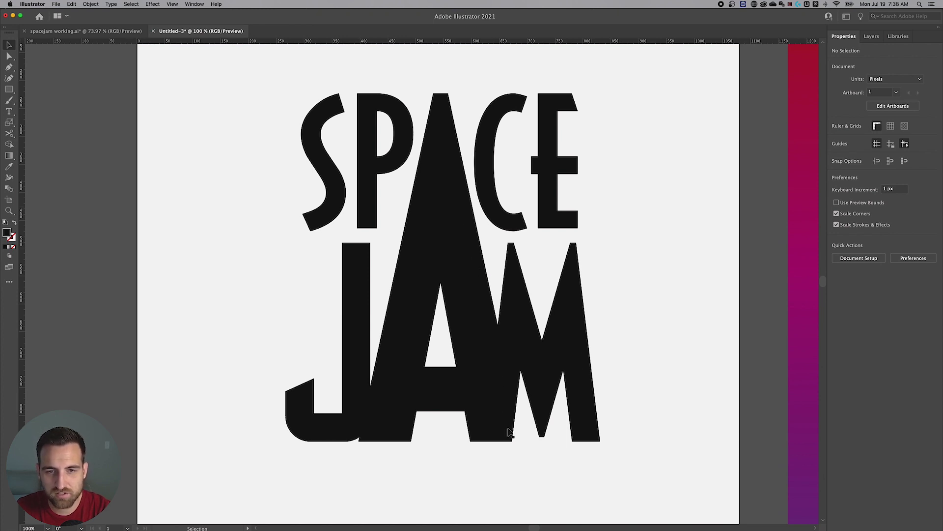
scroll(467, 351, "right", 3)
scroll(467, 351, "up", 1)
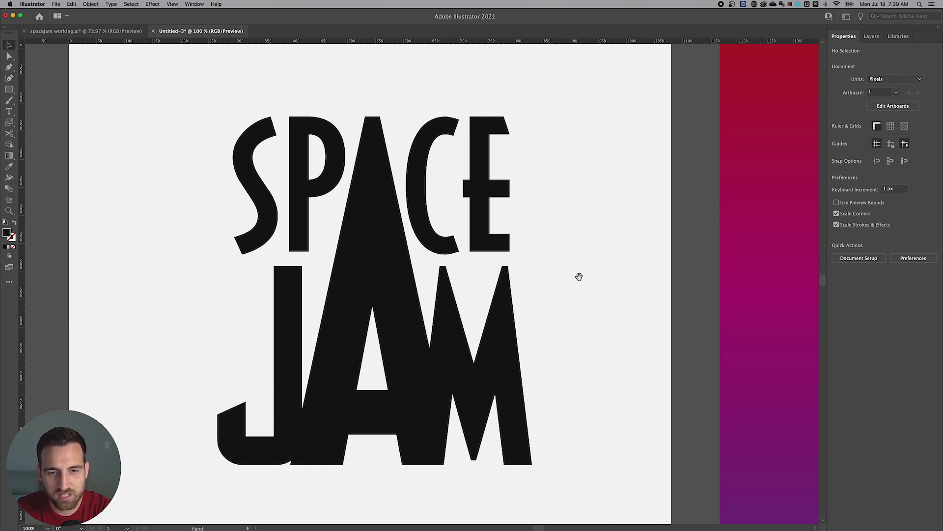
scroll(578, 274, "right", 10)
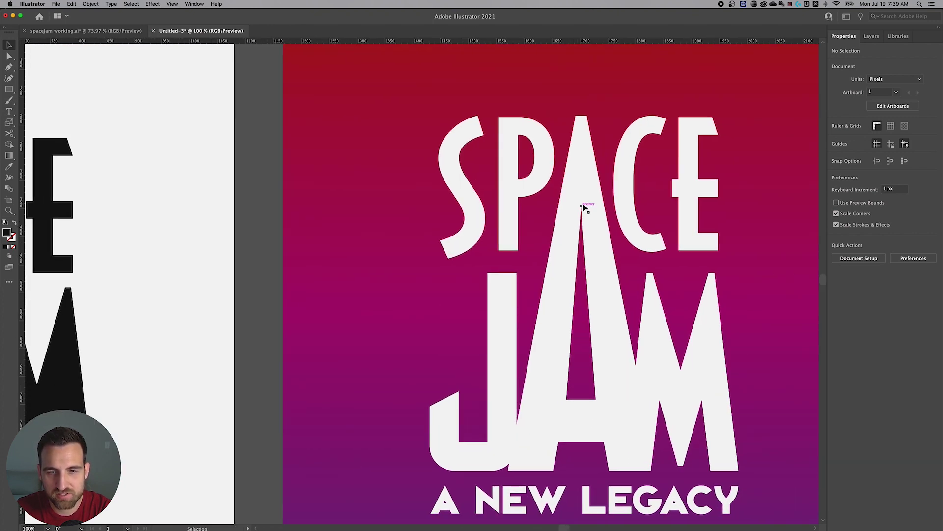
left_click_drag(238, 318, 650, 318)
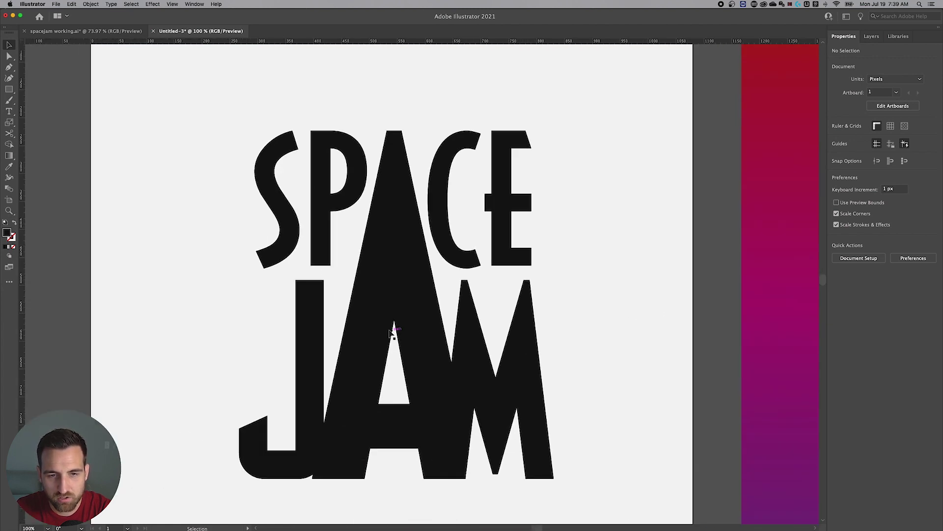
Raise the apex anchor of the large A's inner triangle straight up to about Y 372 px, making the opening taller and narrower.
key("a")
left_click_drag(400, 322, 434, 288)
key("super+equal")
key("super+equal")
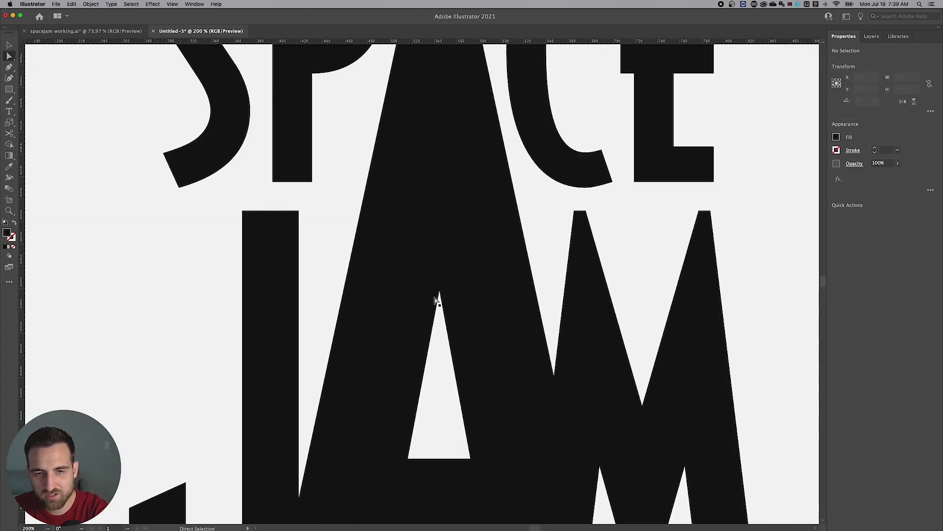
left_click(440, 290)
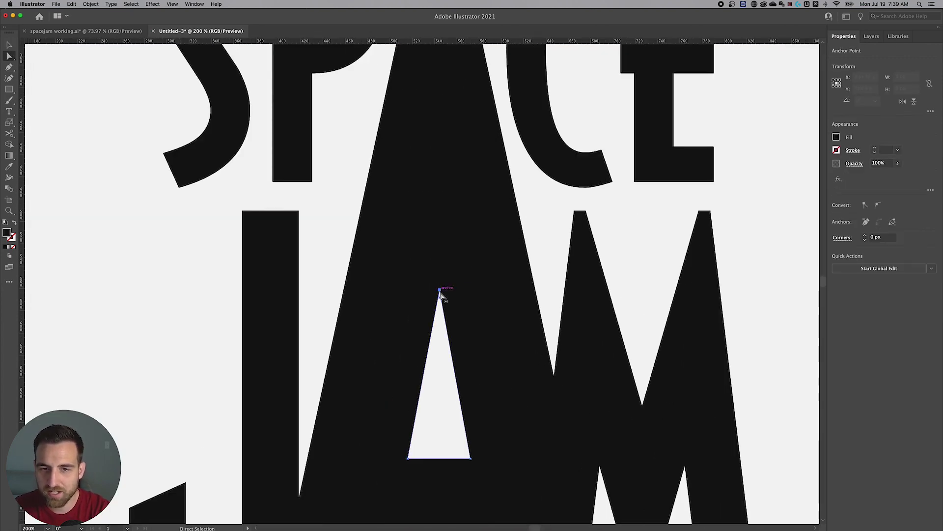
scroll(465, 261, "up", 5)
left_click_drag(420, 376, 421, 168)
key("super+1")
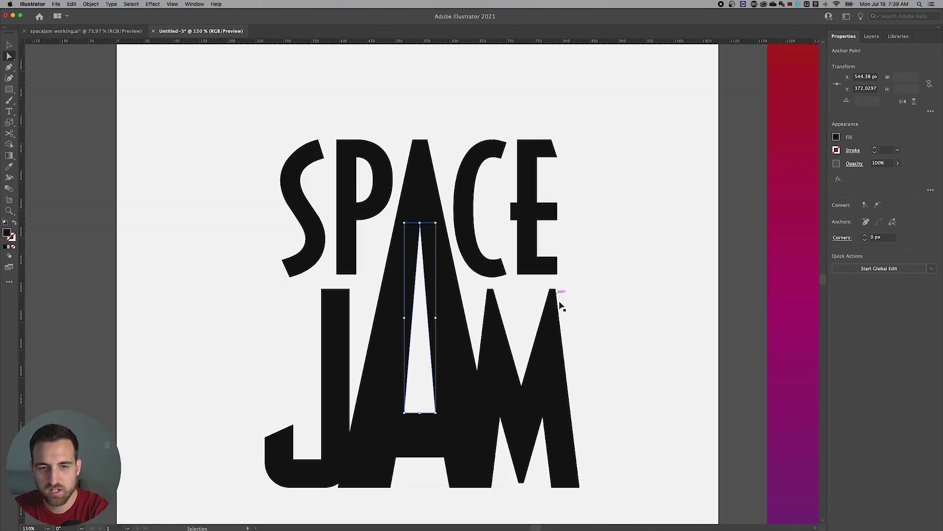
left_click(607, 412)
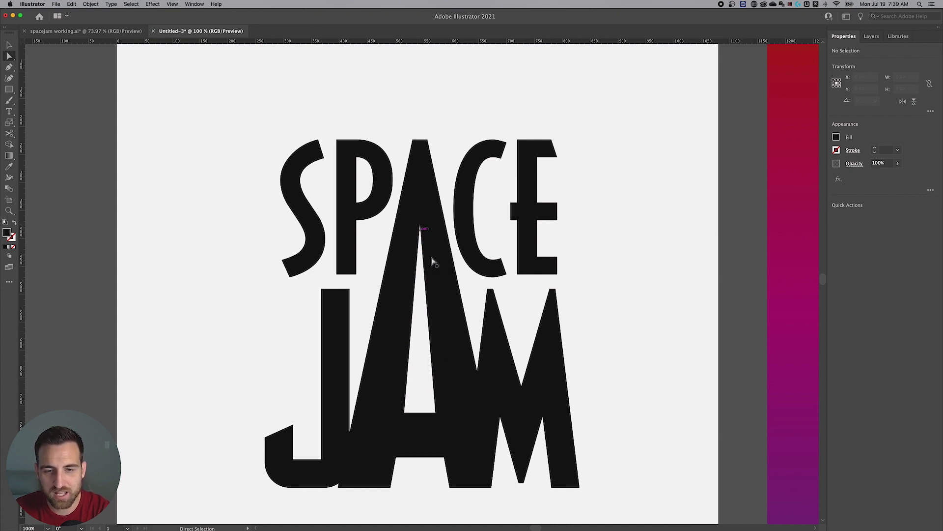
Compare the lettering side by side with the reference logo, checking how far the S extends beside the other SPACE letters.
key("super+minus")
left_click_drag(581, 403, 419, 337)
key("space")
left_click_drag(407, 249, 426, 248)
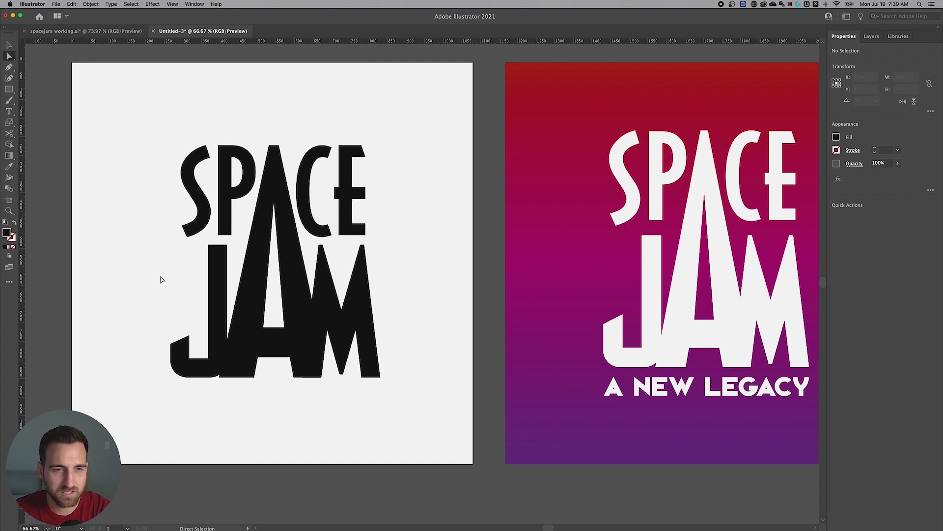
key("z")
left_click_drag(195, 253, 439, 252)
key("v")
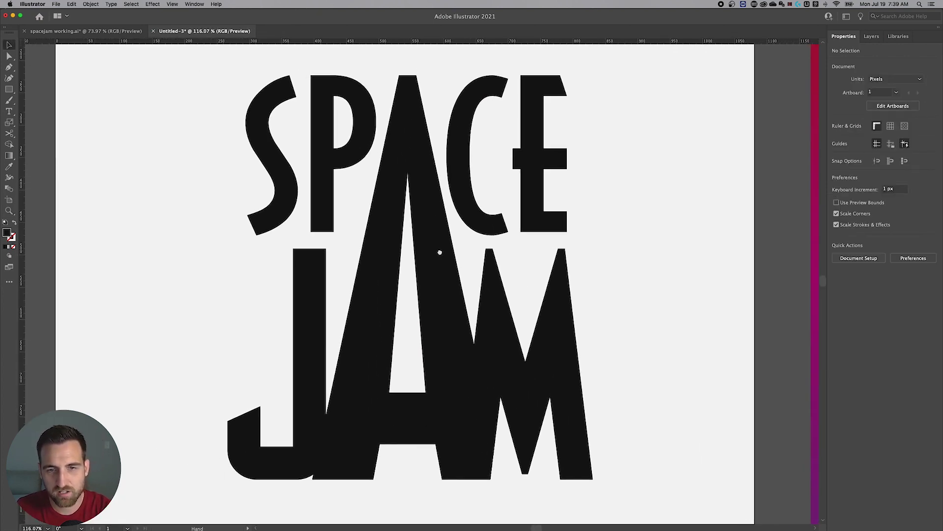
Enlarge the S proportionally down and outward to about 85 × 260 px, keeping its upper edge level with the P, and deselect it.
left_click(312, 259)
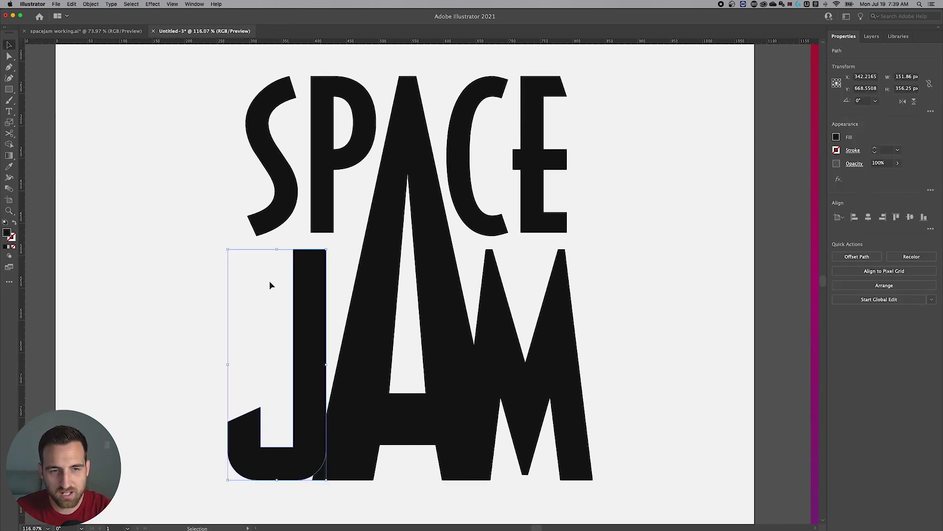
left_click(247, 266)
left_click(271, 232)
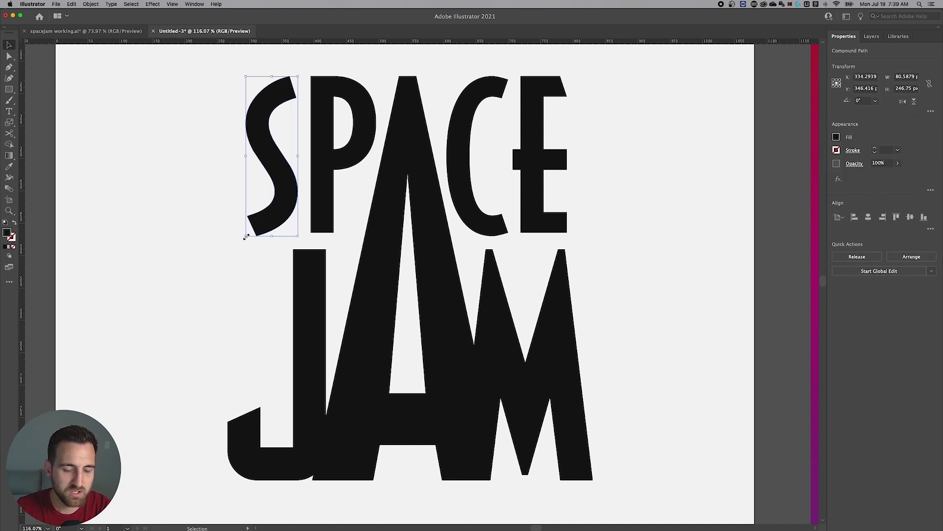
left_click_drag(245, 237, 245, 237)
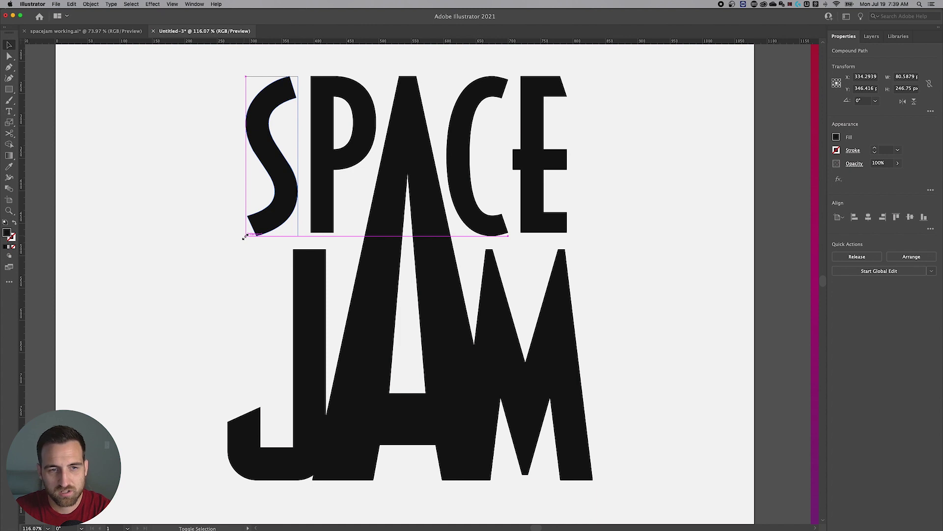
left_click_drag(240, 239, 241, 246)
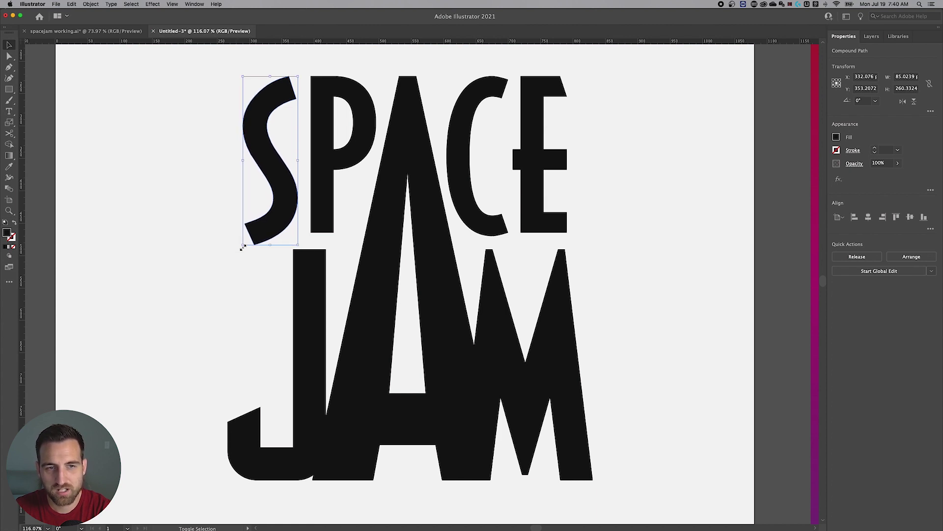
left_click(287, 237)
left_click_drag(297, 199, 294, 210)
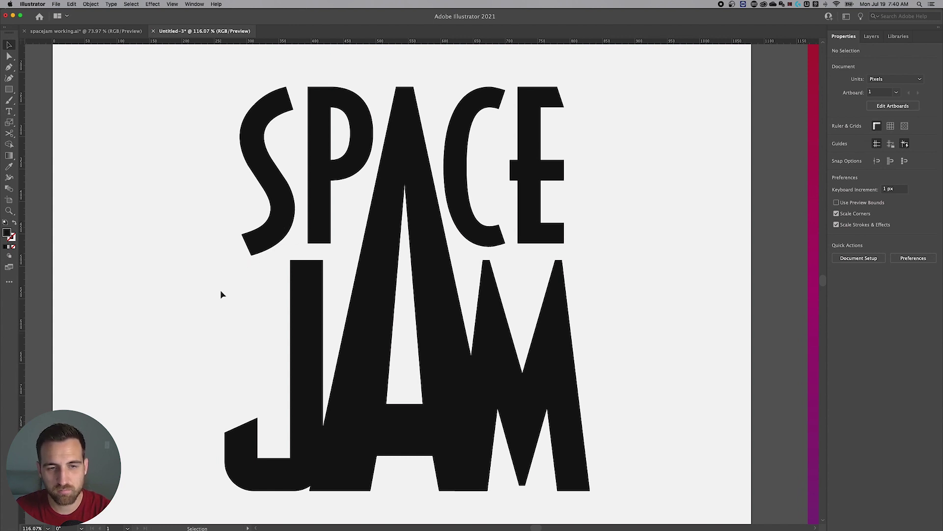
Add the text "A NEW LEGACY" below JAM in the Republik Sans ICG font.
key("super+minus")
key("super+minus")
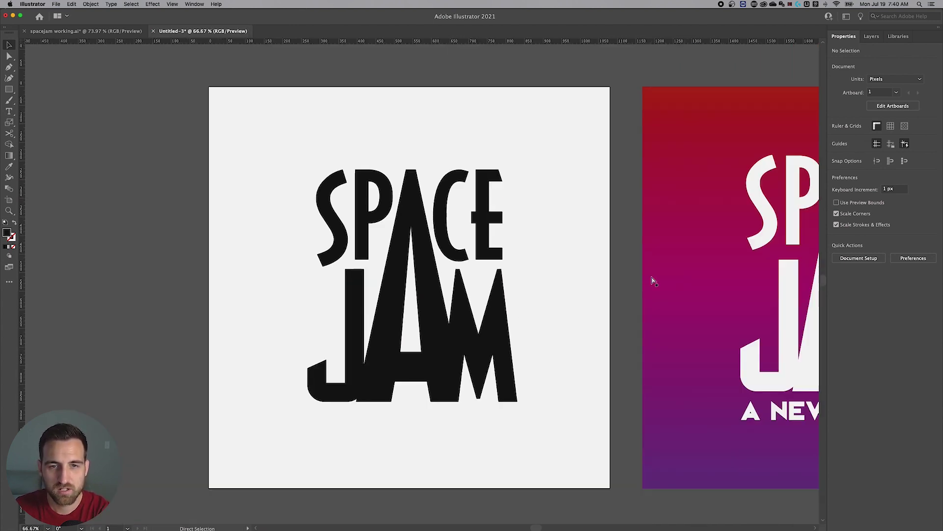
left_click_drag(566, 276, 575, 250)
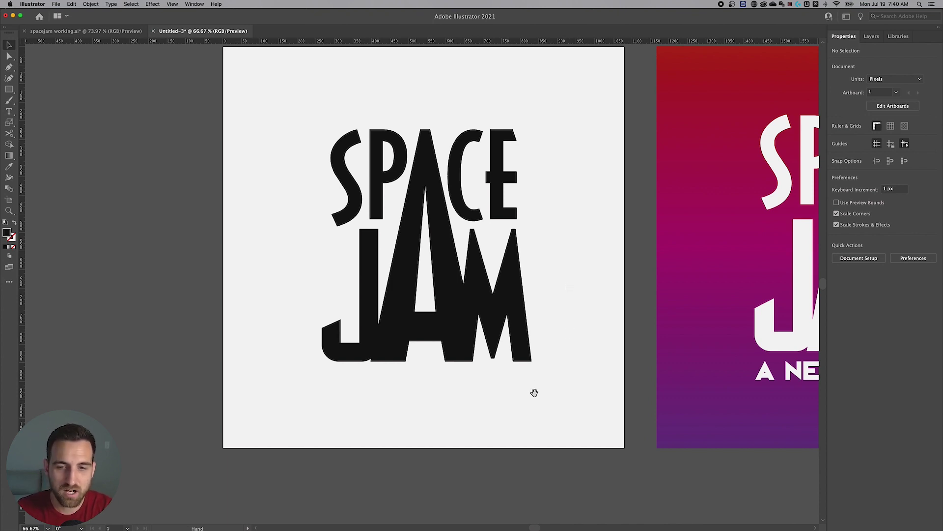
left_click_drag(533, 391, 530, 380)
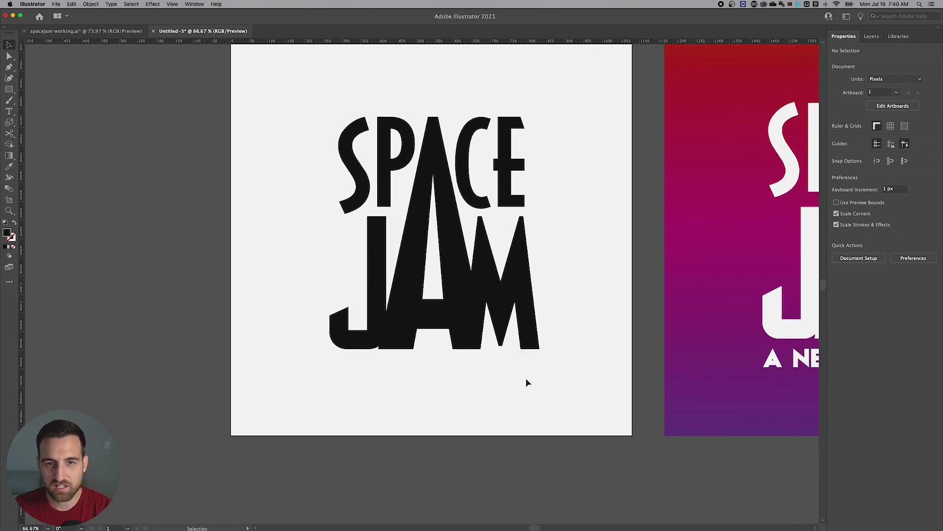
key("t")
left_click(360, 393)
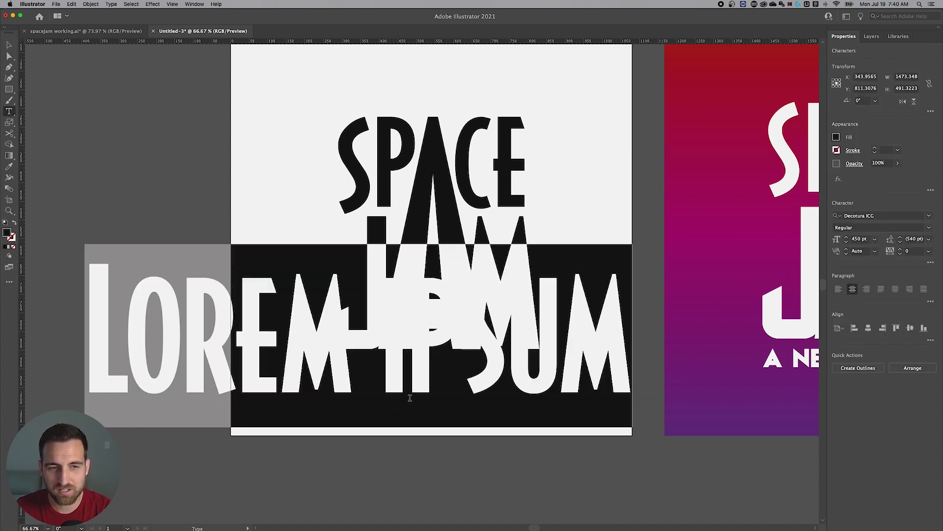
left_click(929, 217)
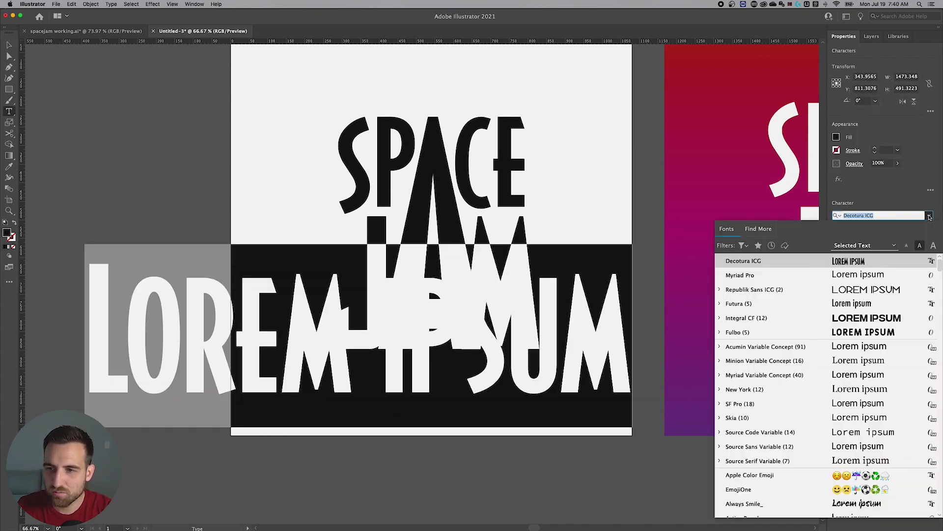
left_click(772, 292)
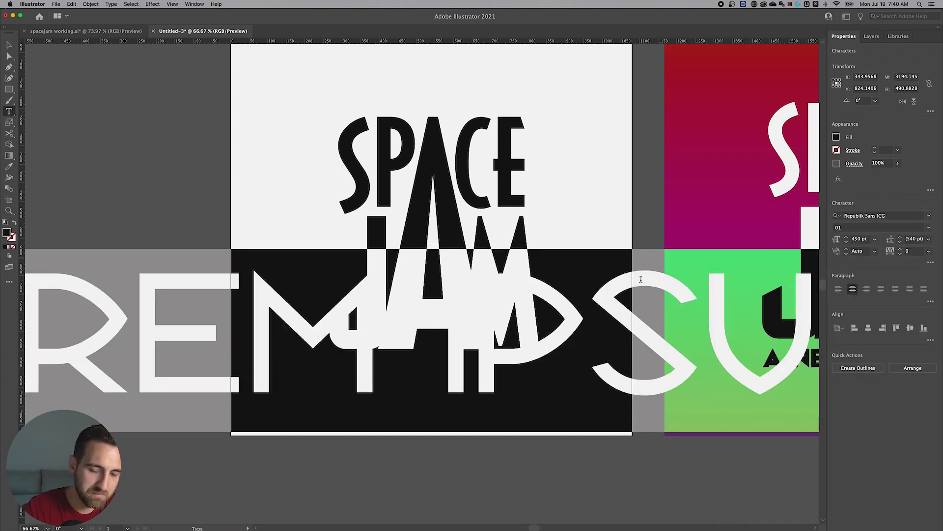
type("A NEW LEGACY")
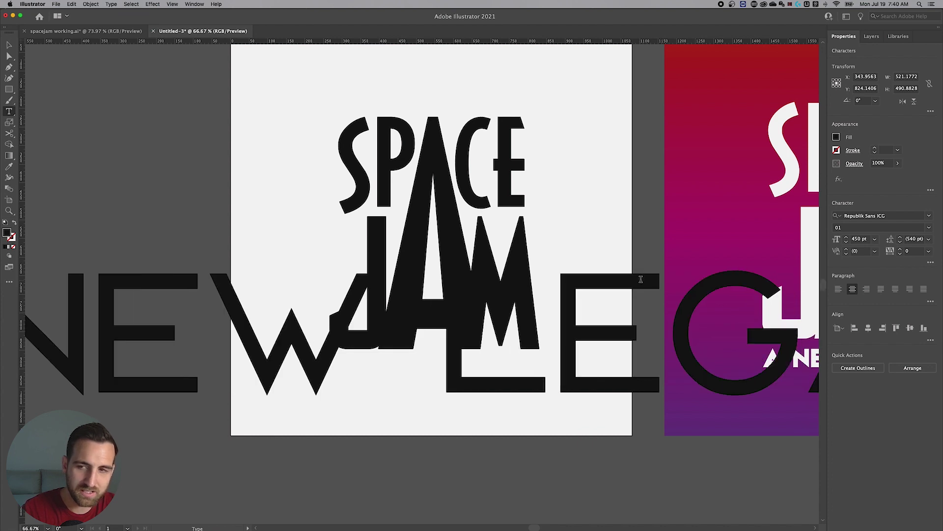
Set the whole A NEW LEGACY text to font style 02 at 100 pt.
key("super+a")
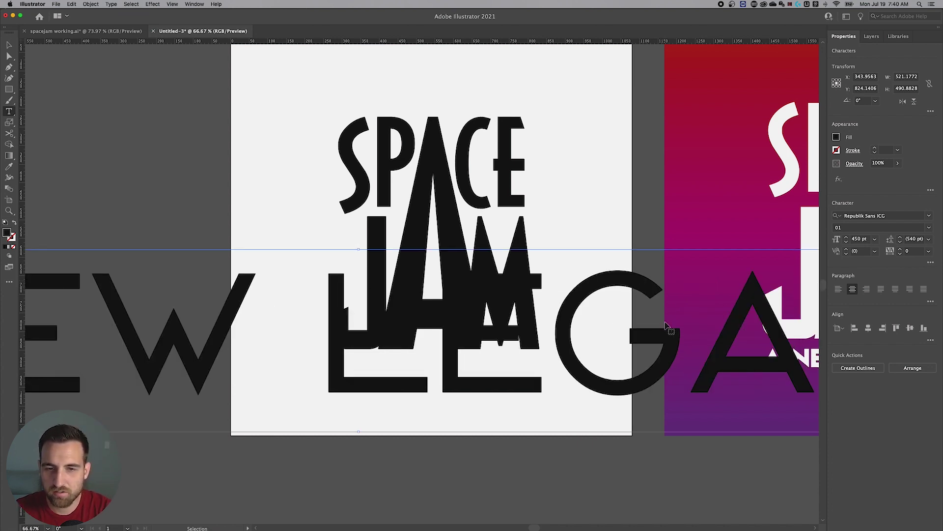
left_click(929, 227)
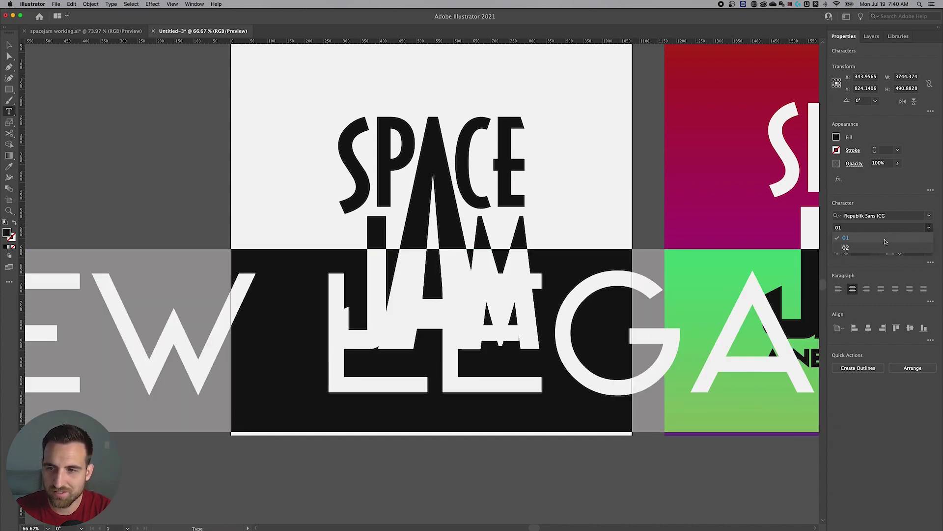
left_click(858, 246)
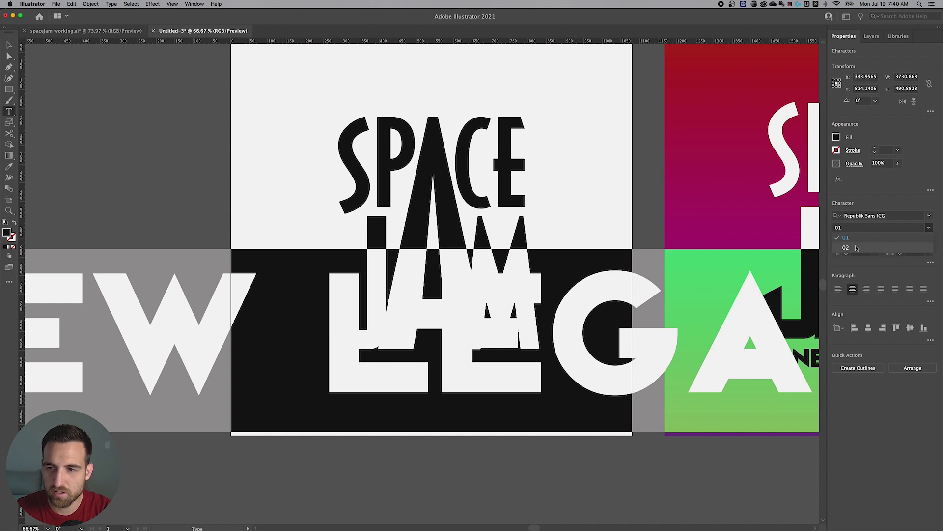
left_click(863, 239)
type("100")
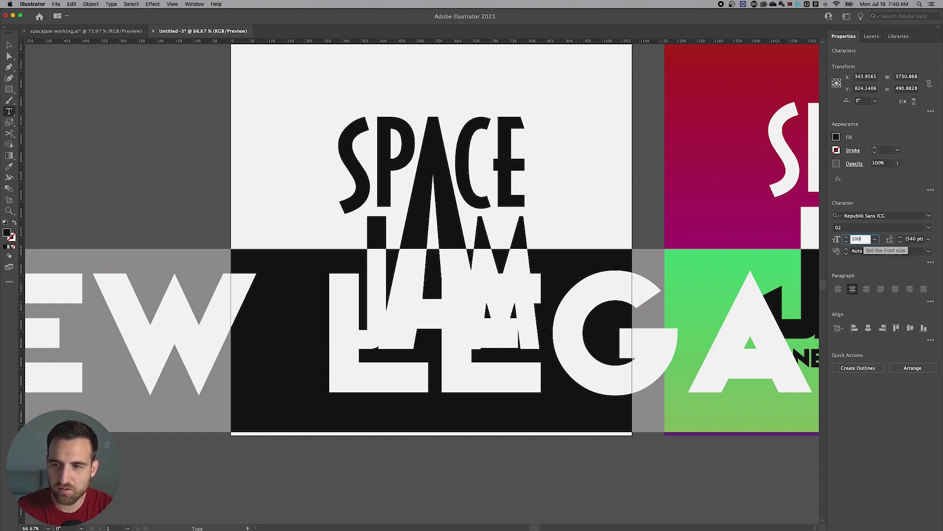
key("Return")
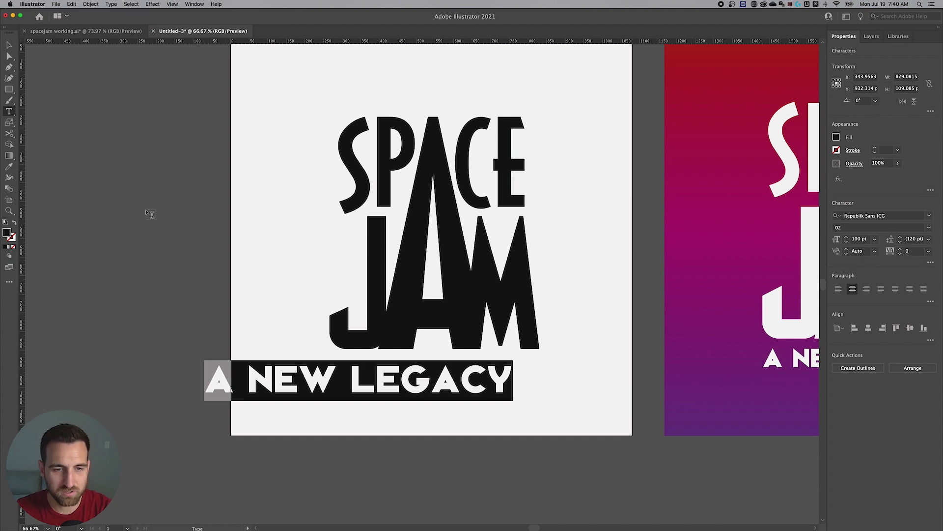
Move the A NEW LEGACY tagline beneath JAM, centred at about X 544, Y 980 px, and deselect it.
left_click(9, 45)
left_click_drag(336, 384, 410, 401)
left_click(526, 444)
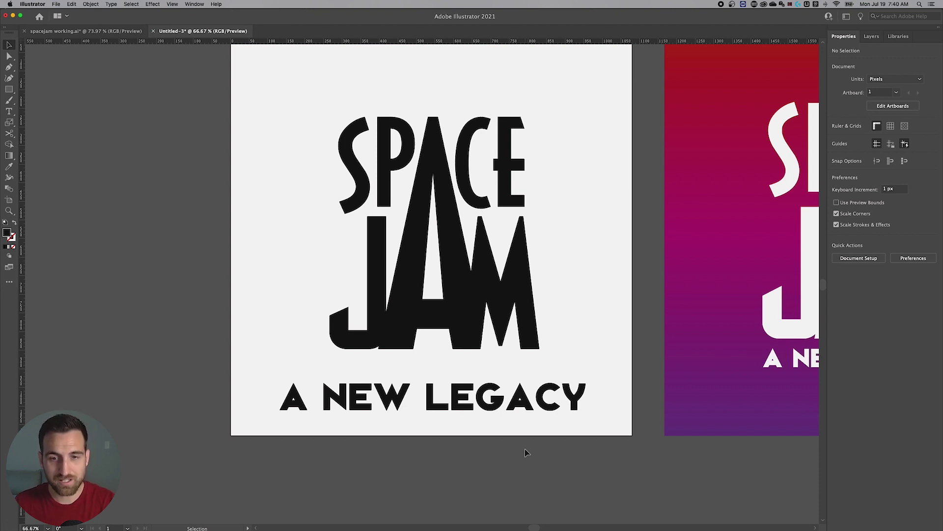
left_click(526, 391)
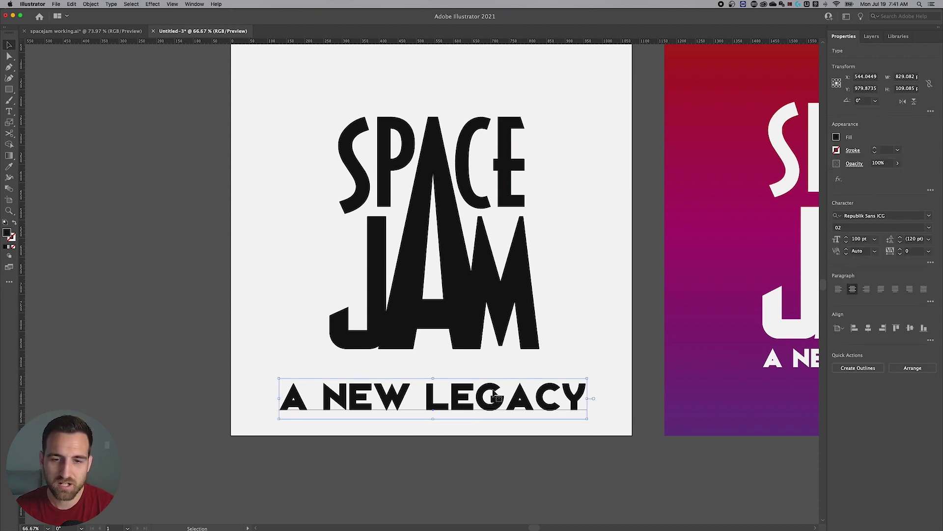
left_click(547, 442)
Tighten the kerning between the G and A of LEGACY in the tagline to -100.
scroll(506, 472, "down", 2)
key("super+equal")
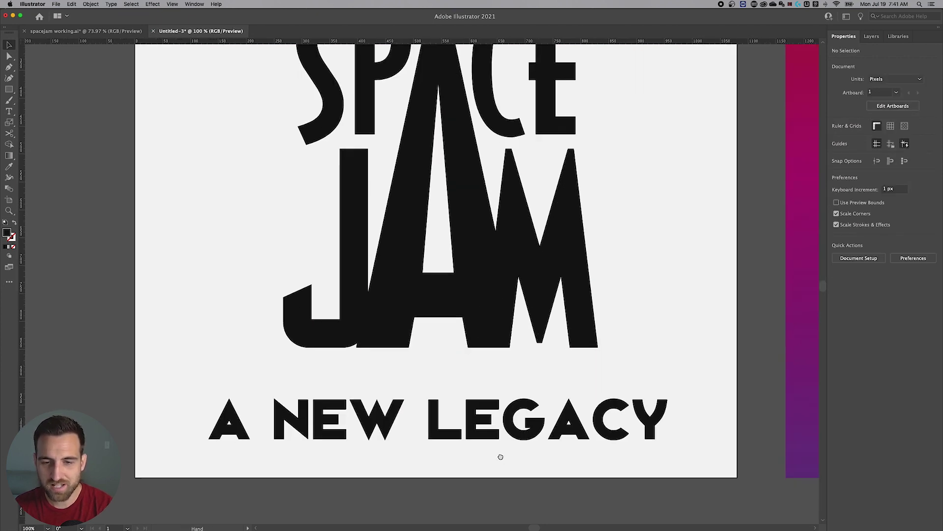
scroll(500, 455, "down", 2)
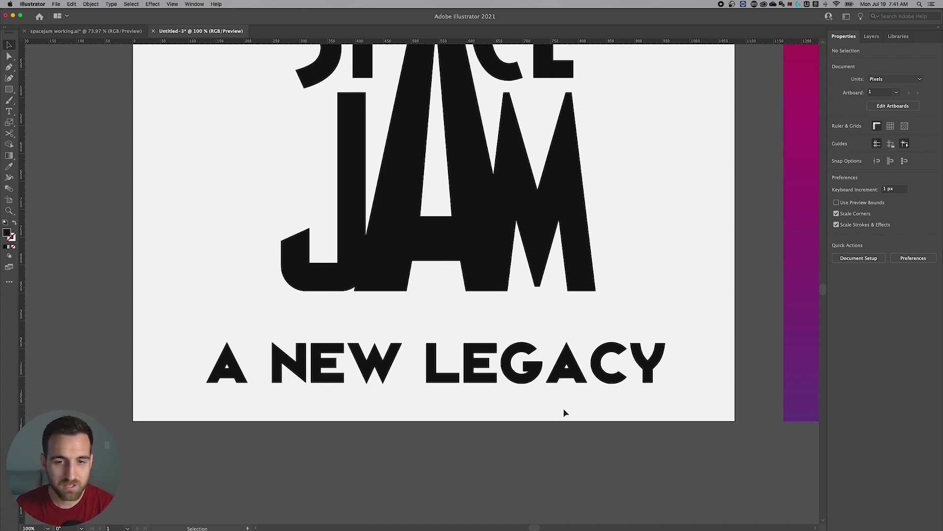
key("t")
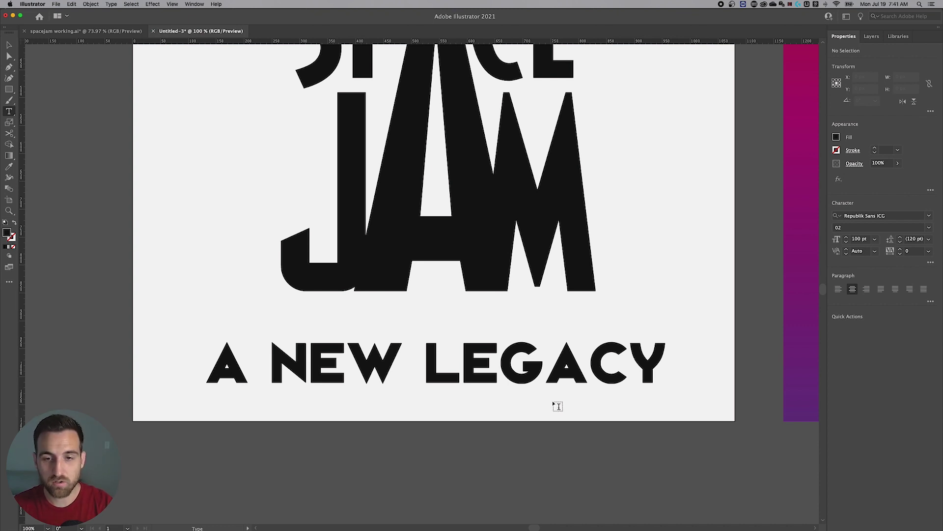
left_click(544, 365)
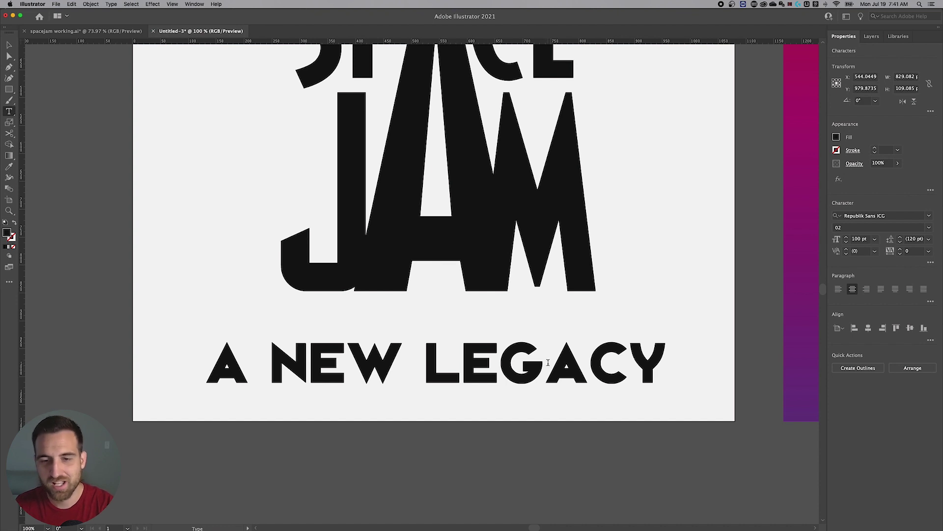
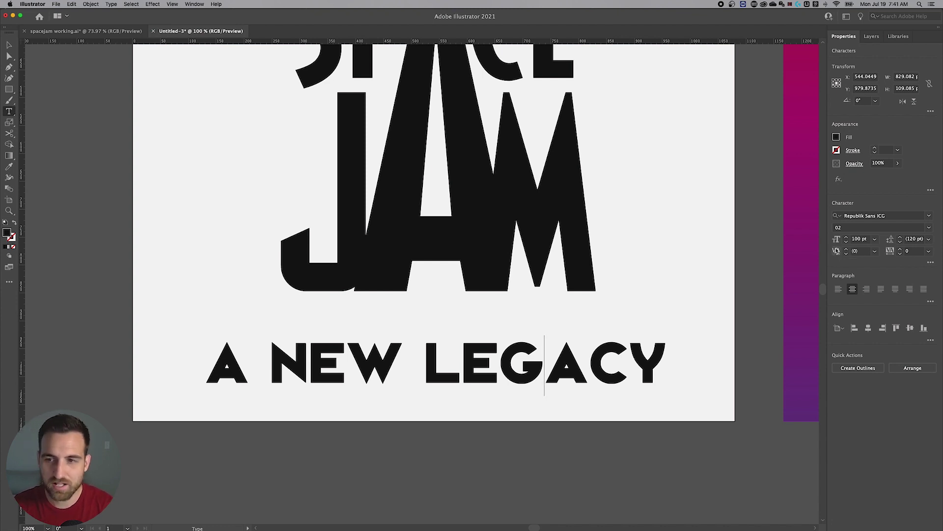
left_click(860, 252)
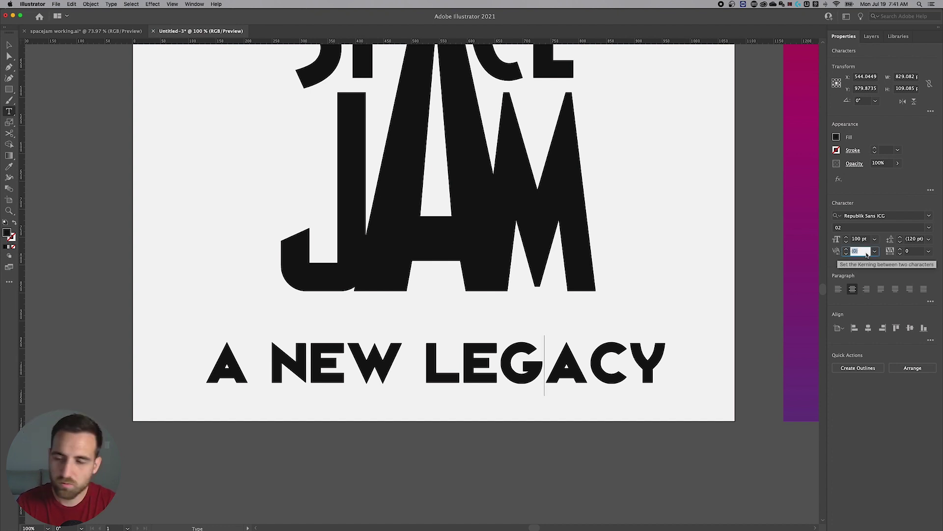
type("-20")
key("Return")
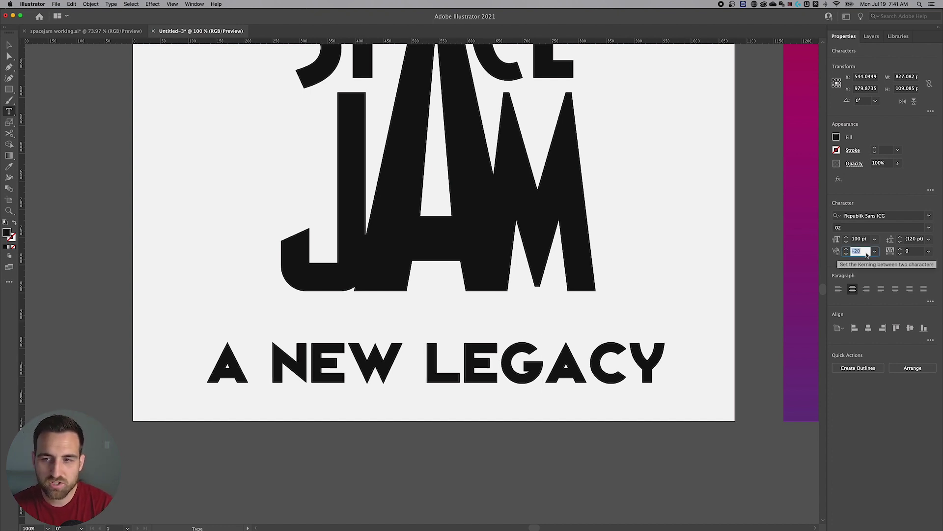
key("Down")
key("Down")
key("Down")
key("Down")
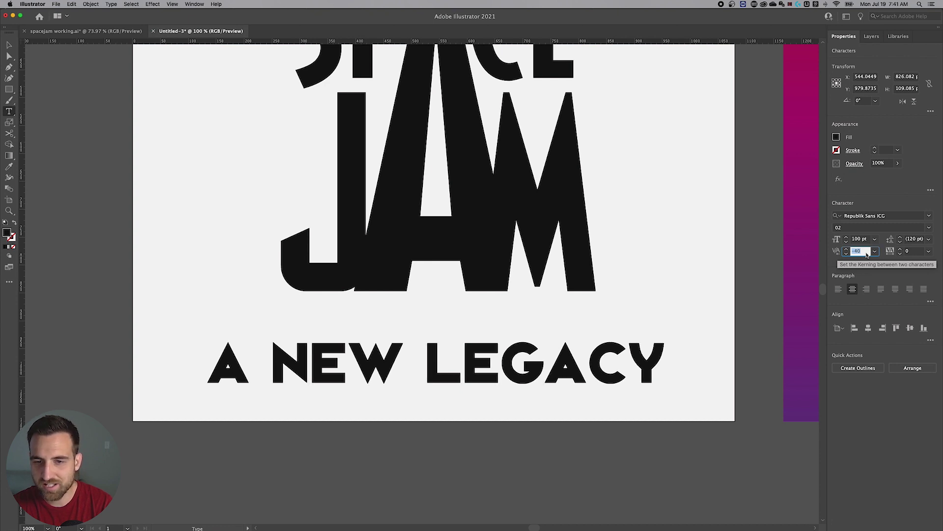
key("Down")
key("Down")
key("Down")
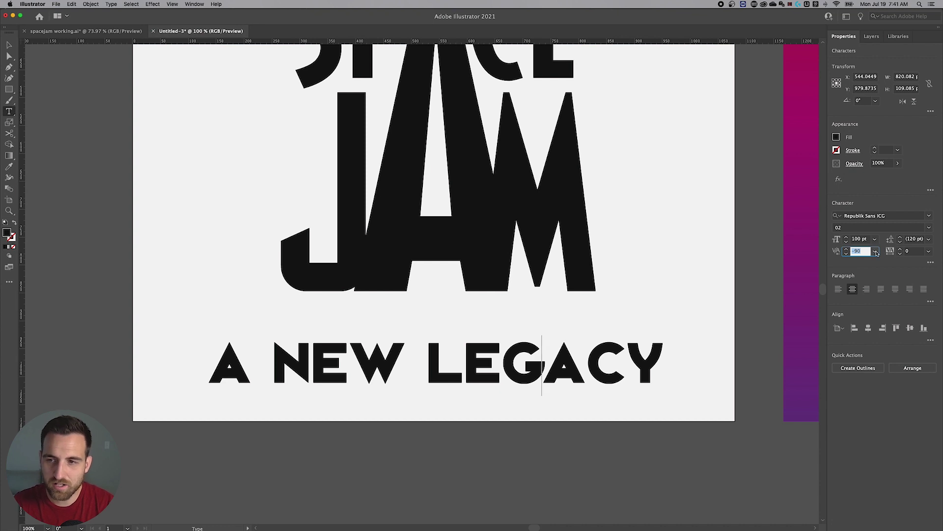
key("Down")
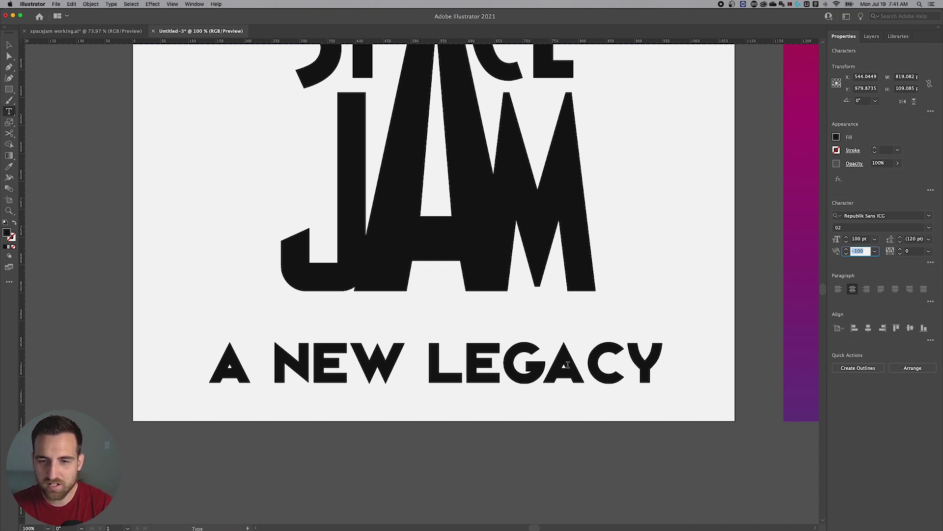
Set the kerning between the A and C of LEGACY to -100.
left_click(590, 362)
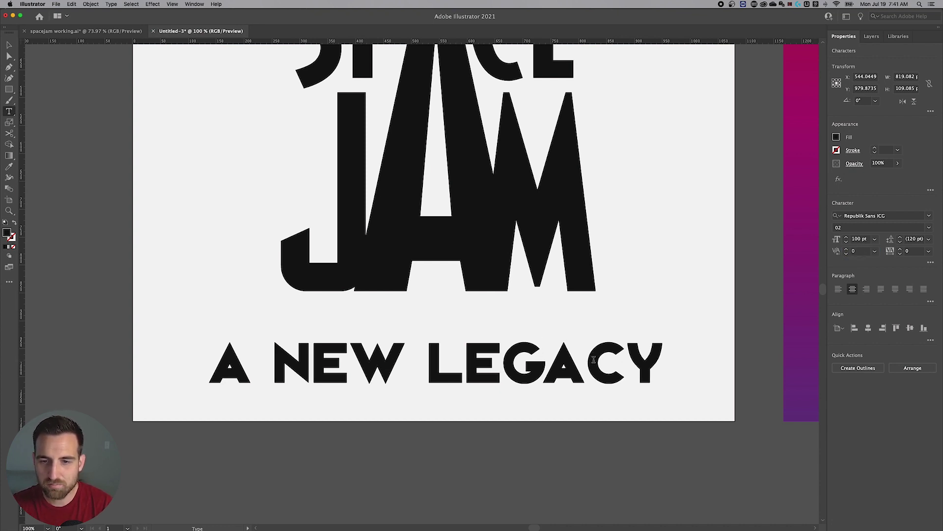
left_click(858, 252)
key("Down")
key("Down")
key("Down")
key("Down")
key("Down")
key("Down")
key("Down")
key("Down")
key("Down")
key("Down")
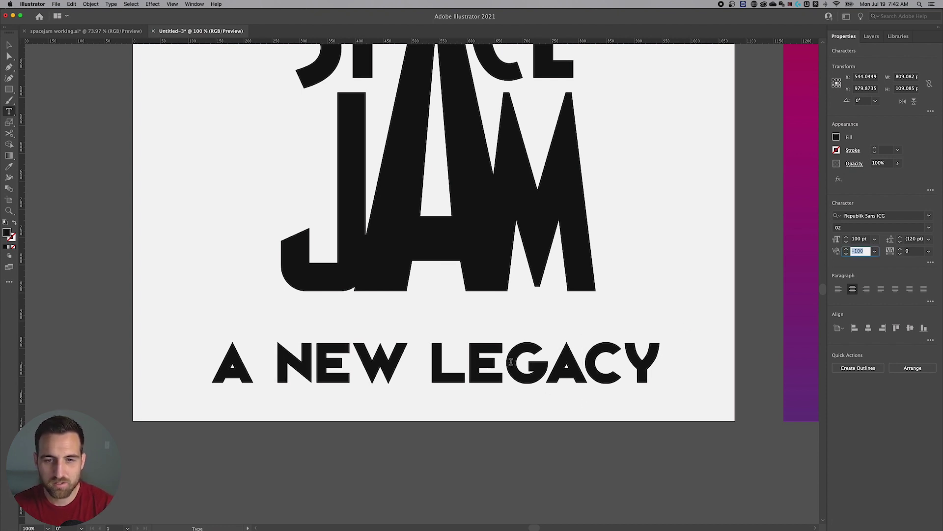
Tighten the kerning between the E and G of LEGACY to -10.
left_click(526, 362)
left_click(855, 251)
key("Down")
key("Down")
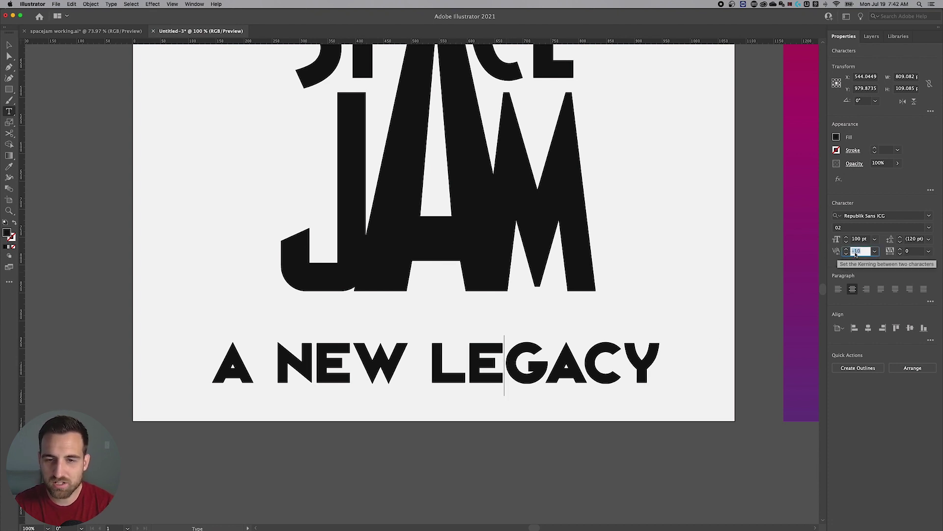
Readjust the kerning between the A and C of LEGACY to -90.
left_click(621, 360)
left_click(583, 366)
left_click(859, 250)
type("-100")
key("Return")
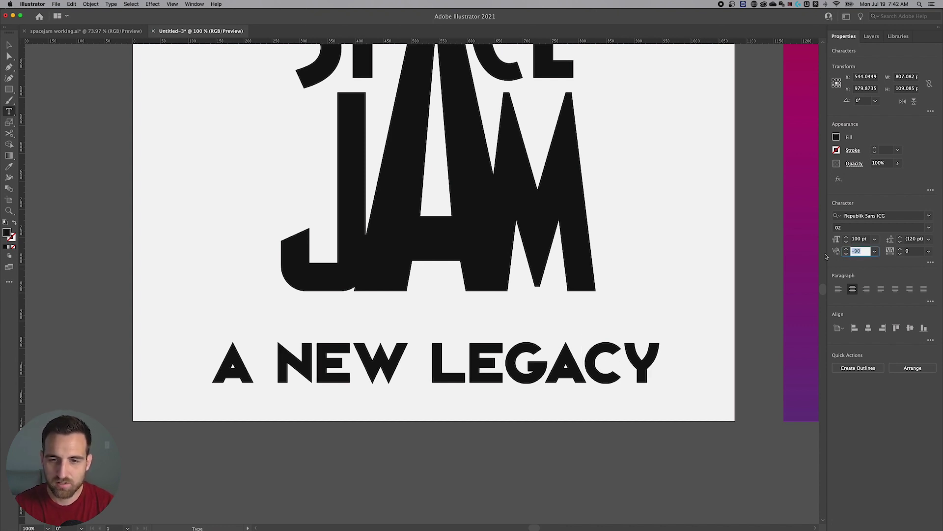
left_click(867, 250)
type("-90")
key("Return")
Set the kerning of one more letter pair in LEGACY to -10 and deselect the tagline.
left_click(569, 363)
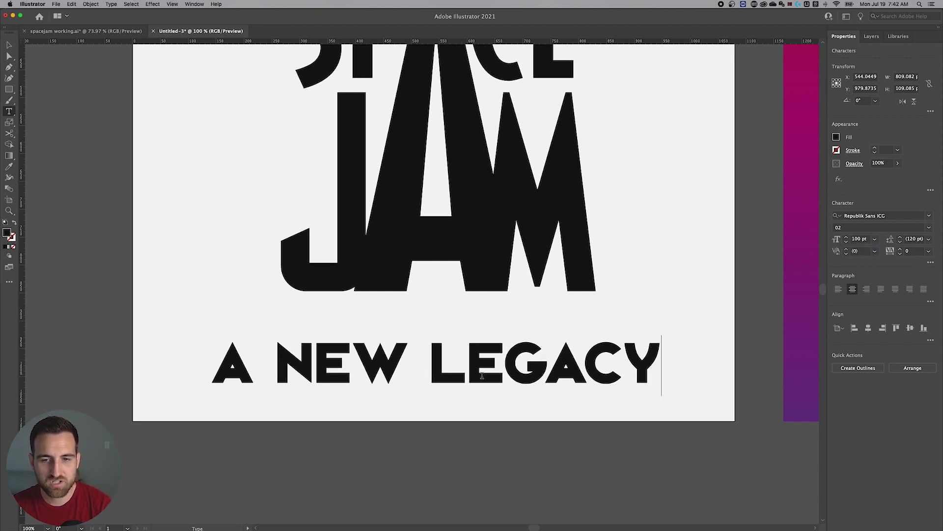
left_click(859, 251)
type("-10")
key("Return")
key("Escape")
left_click(526, 400)
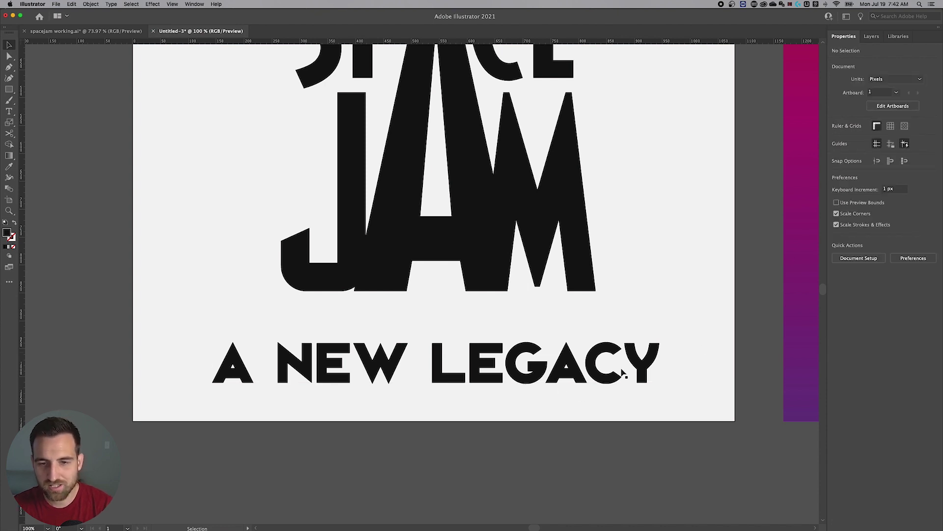
Move the tagline up to about X 613, Y 936 px and place a duplicate of it below the white artboard.
left_click_drag(473, 370, 511, 344)
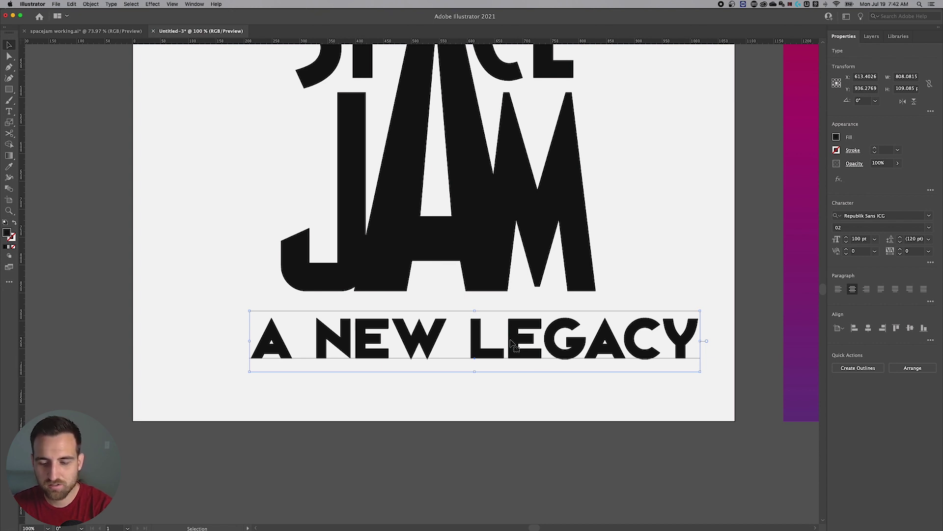
key("super+minus")
key("super+minus")
key("super+minus")
key("v")
left_click_drag(469, 347, 469, 364)
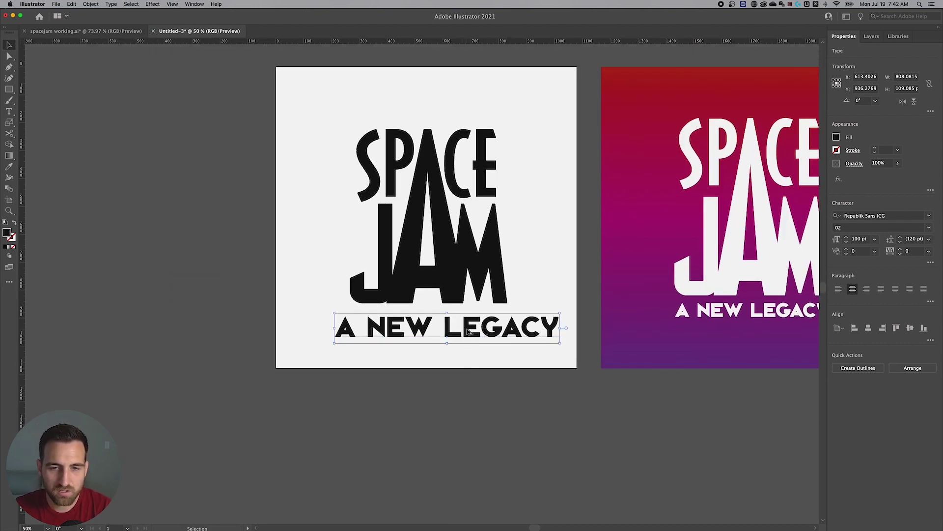
left_click_drag(469, 332, 473, 430)
left_click(497, 393)
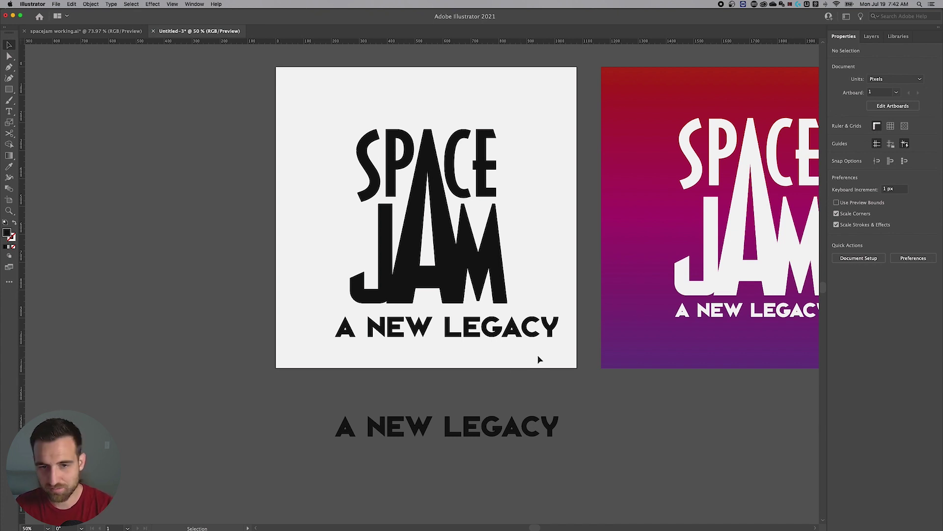
Convert the artboard's tagline to outlines and move it closer beneath JAM, centred at about X 652, Y 904 px.
key("super+1")
left_click(504, 386)
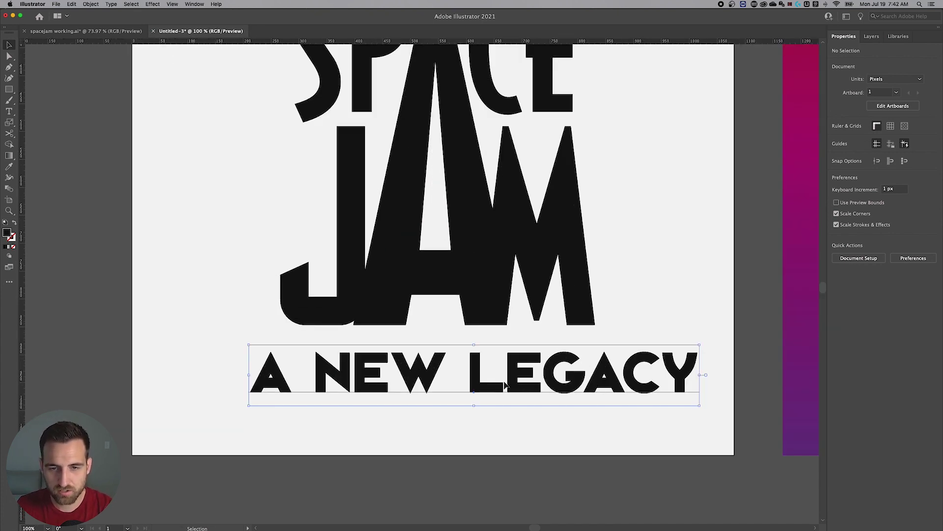
key("super")
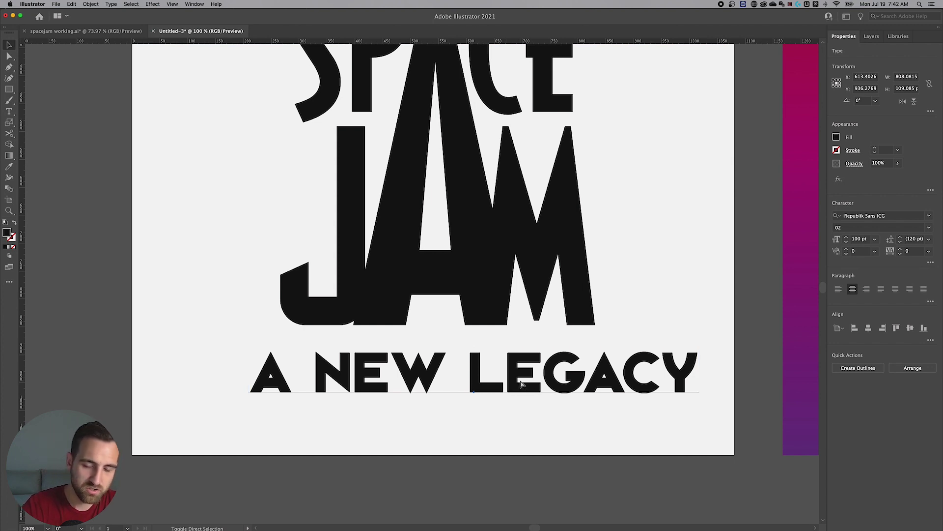
left_click(651, 450)
left_click(608, 393)
left_click_drag(276, 371, 302, 358)
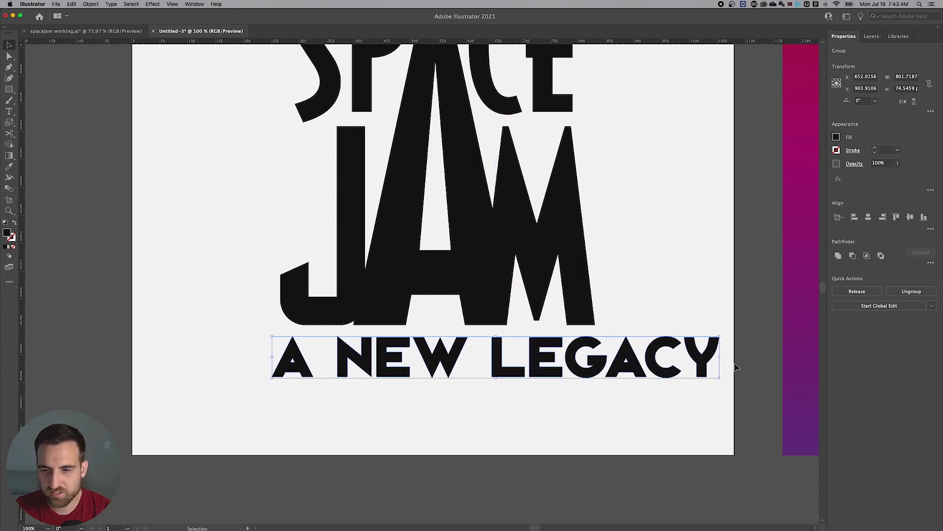
Scale the outlined tagline proportionally to JAM's width, about 564 × 52 px, and move it up to about Y 894 px.
left_click_drag(720, 357, 596, 354)
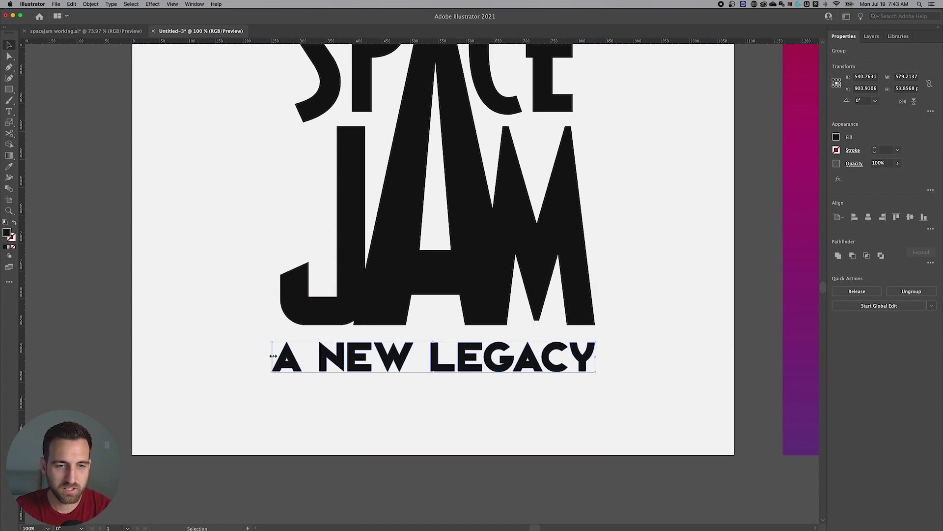
mouse_move(273, 356)
left_mouse_down()
mouse_move(257, 354)
mouse_move(281, 356)
left_mouse_up()
left_click(651, 364)
left_click_drag(533, 361, 534, 360)
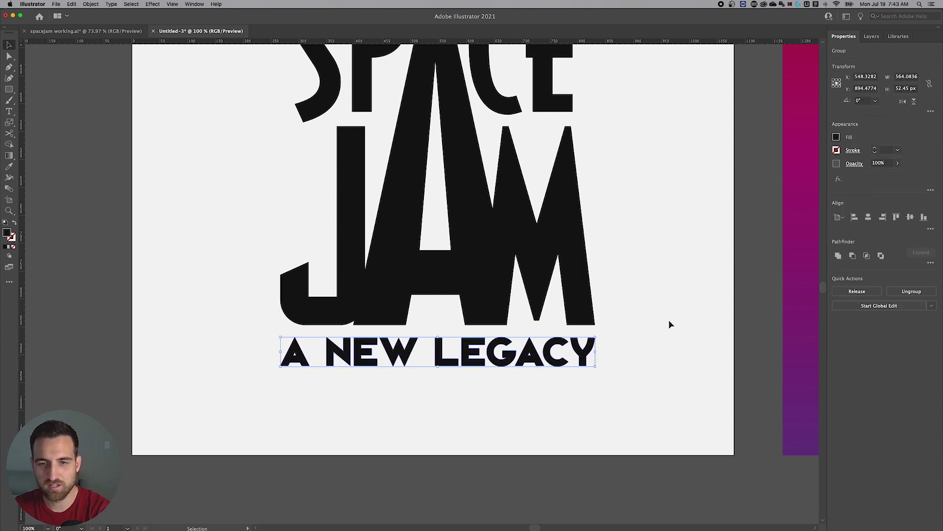
left_click(672, 324)
Duplicate the complete black logo onto the empty pasteboard beside the white artboard, level with the original at about X -726 px.
left_click_drag(573, 98, 570, 136)
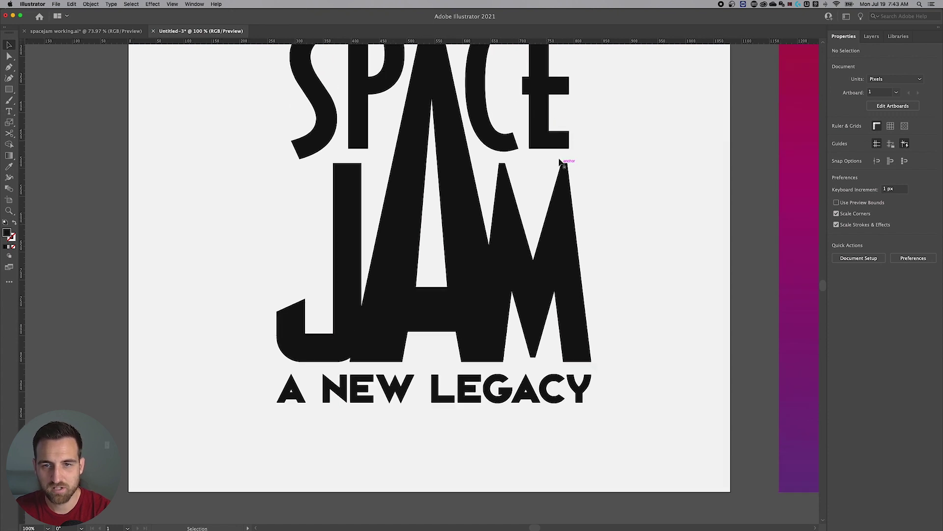
key("super+minus")
key("super+minus")
scroll(530, 344, "up", 2)
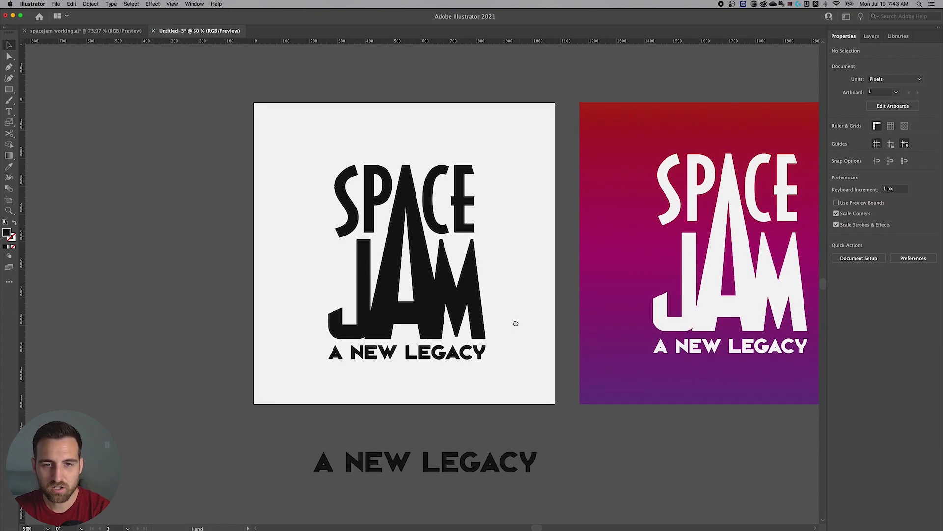
key("super+minus")
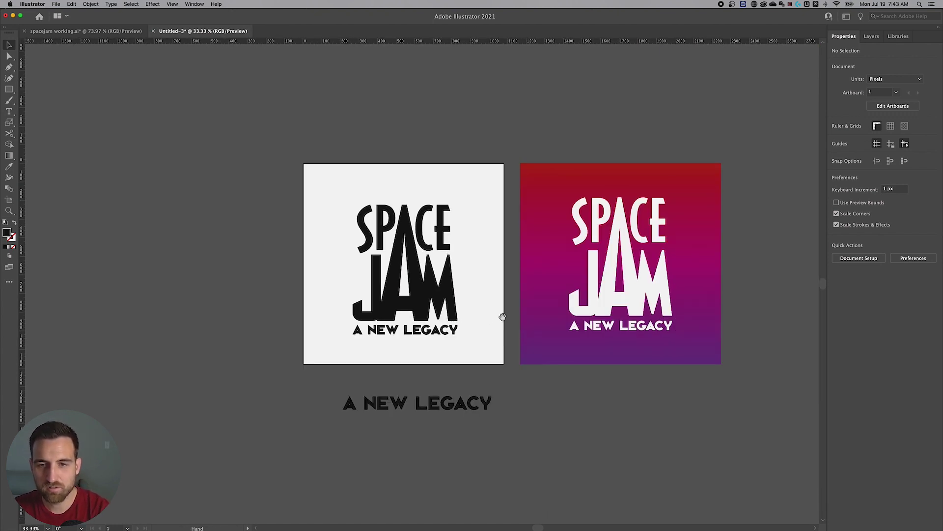
left_click_drag(503, 317, 486, 321)
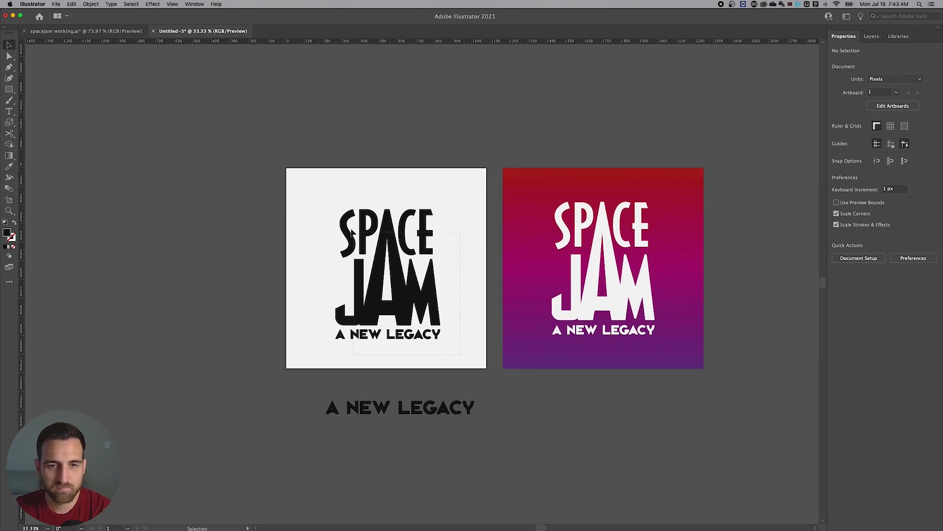
left_click_drag(308, 183, 309, 183)
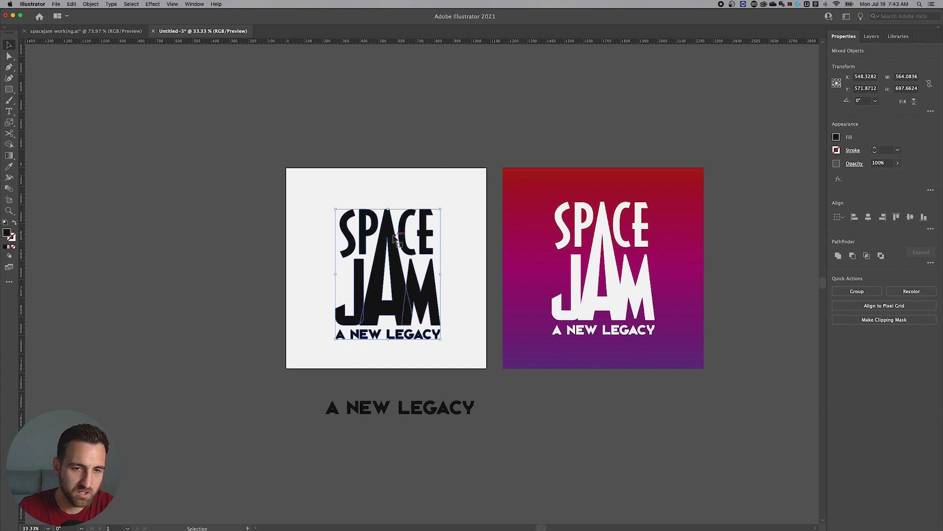
left_click_drag(393, 232, 156, 232)
left_click_drag(159, 308, 159, 308)
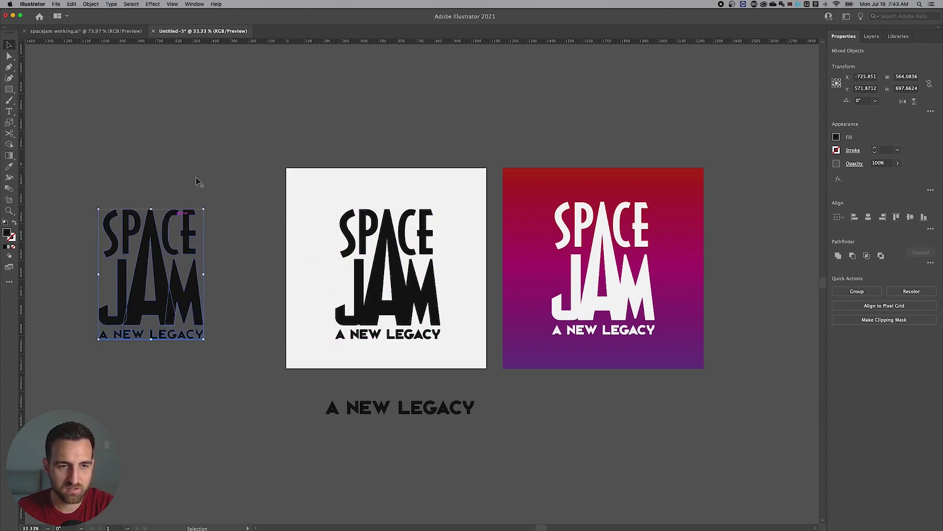
left_click(245, 255)
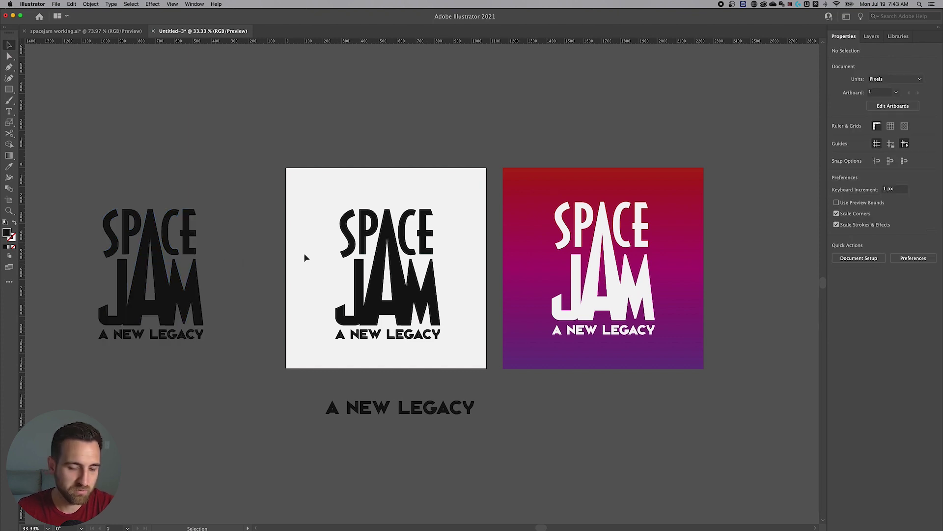
Unite all the letter shapes of the logo on the white artboard with Pathfinder and deselect the result.
key("z")
left_click_drag(402, 274, 463, 271)
key("v")
left_click_drag(414, 228, 243, 413)
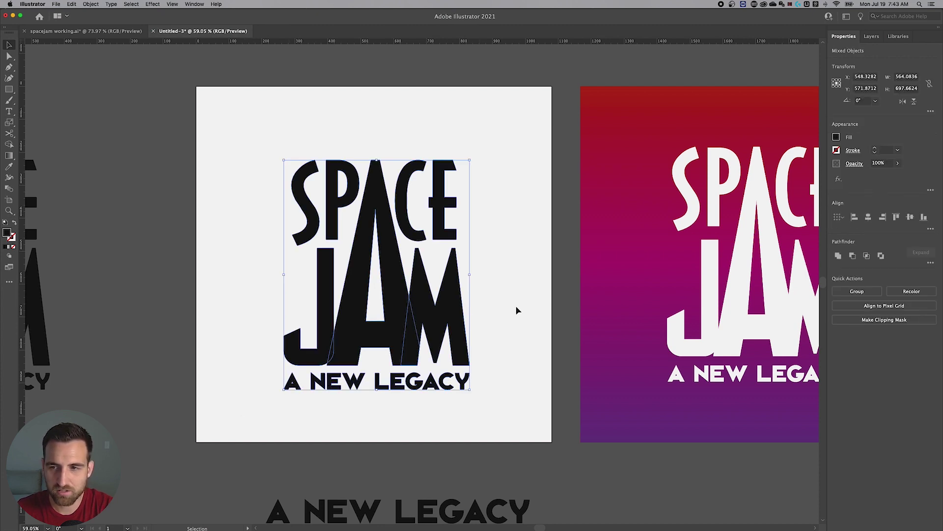
left_click(838, 255)
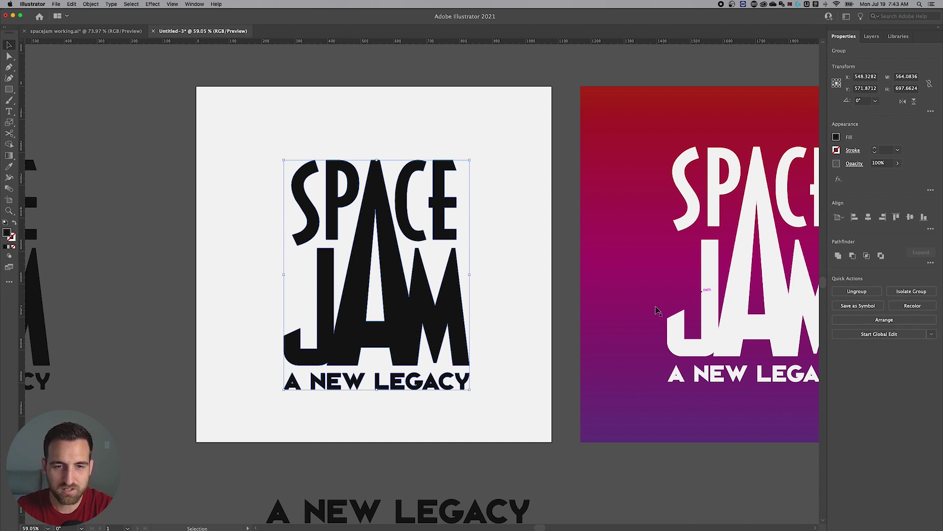
left_click(535, 305)
Change the fill of the united logo on the artboard to white and close the color swatches.
left_click(417, 305)
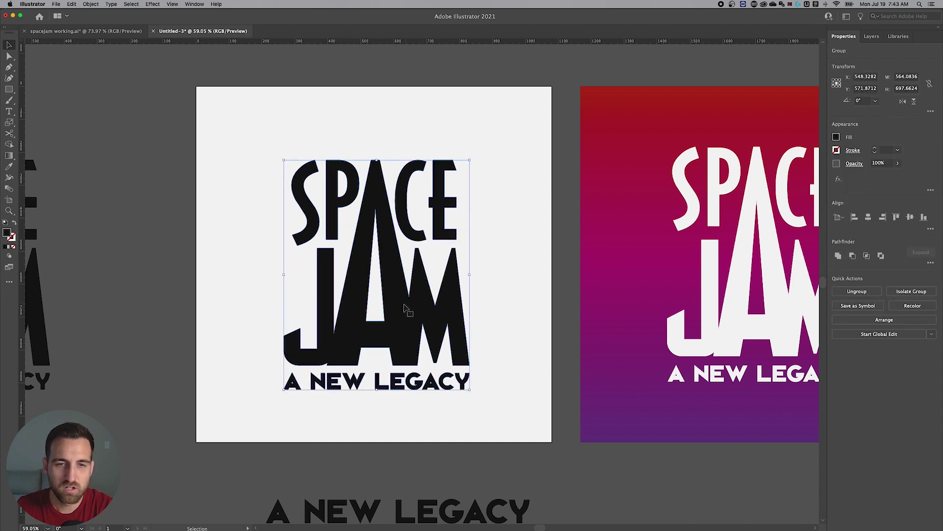
left_click(836, 138)
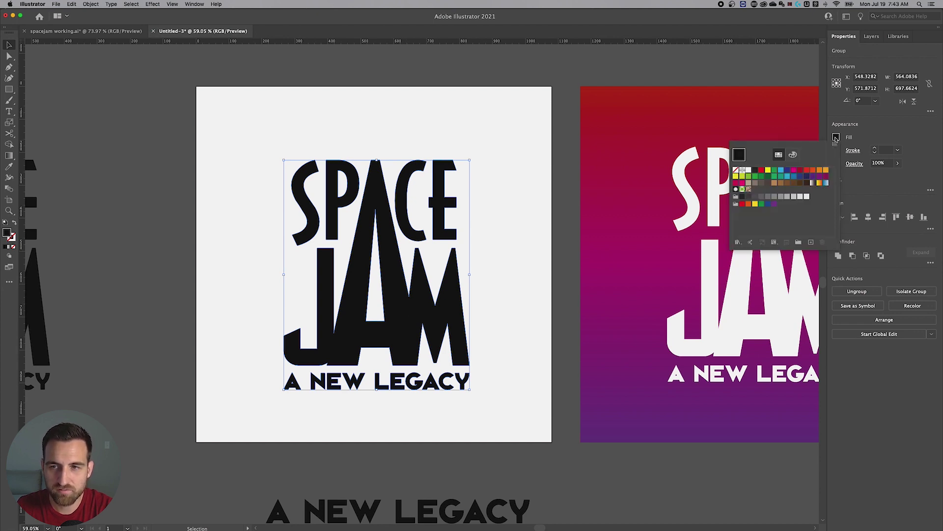
left_click(749, 171)
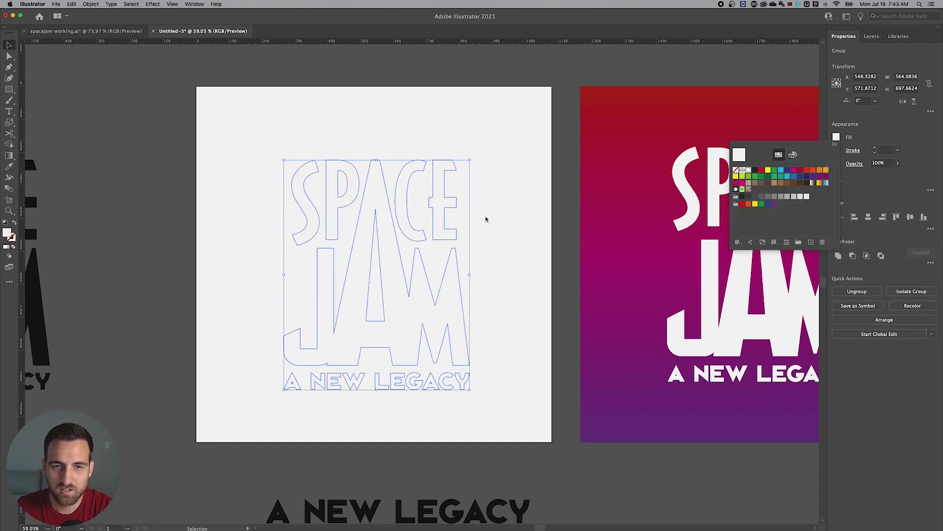
key("Escape")
Move the white logo off the artboard to about X -444, Y -253 px and shift the black duplicate slightly farther out and down.
key("a")
scroll(486, 219, "left", 10)
key("super+minus")
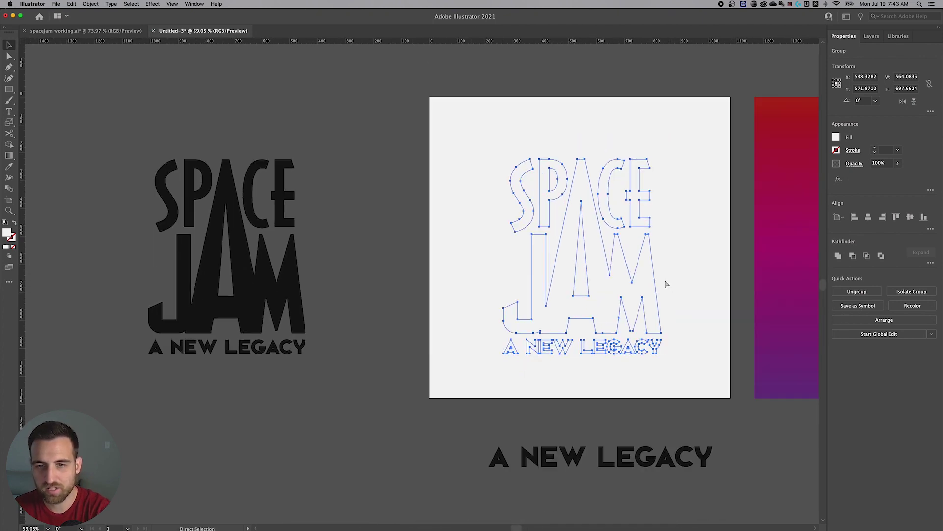
key("super+minus")
left_click_drag(547, 249, 347, 97)
left_click_drag(413, 164, 370, 245)
left_click(370, 245)
left_click(268, 359)
left_click_drag(265, 361, 244, 379)
left_click(349, 312)
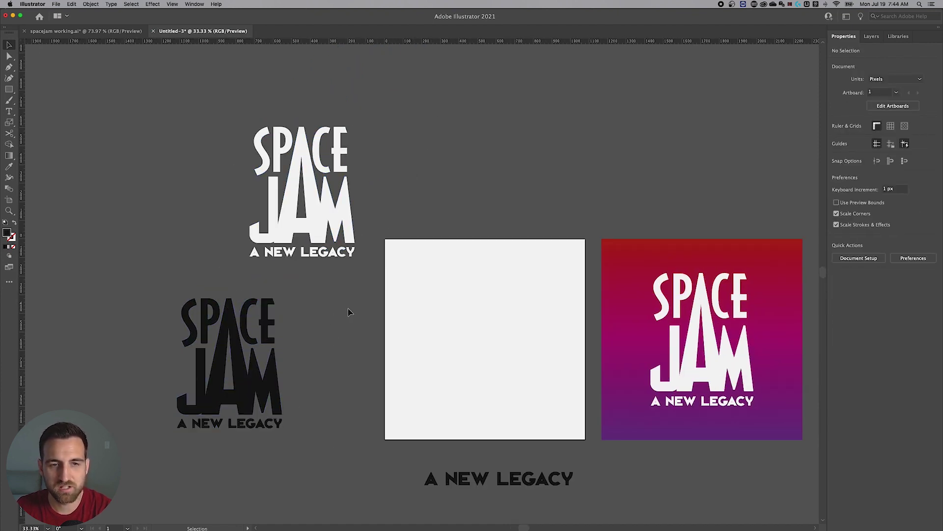
Draw a white 1080 × 1080 px rectangle that covers the whole empty artboard.
left_click(251, 252)
left_click(462, 176)
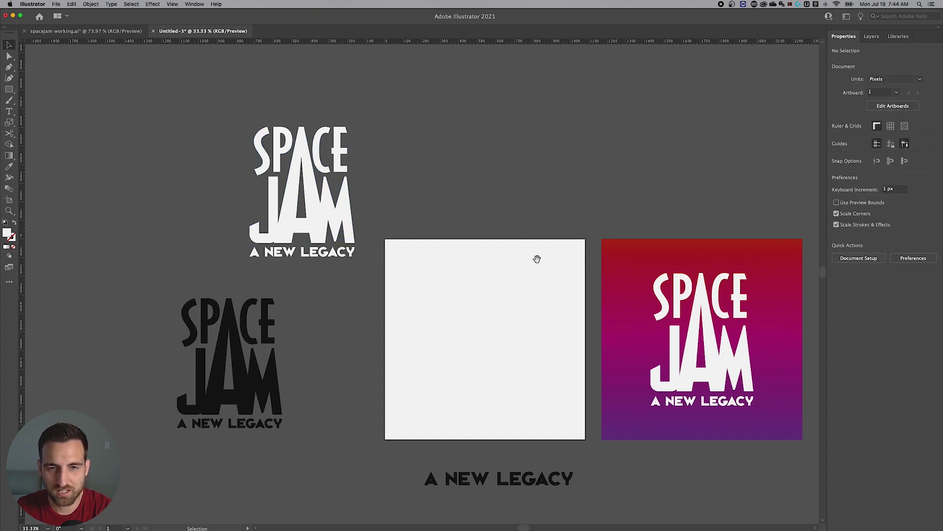
left_click_drag(537, 259, 461, 239)
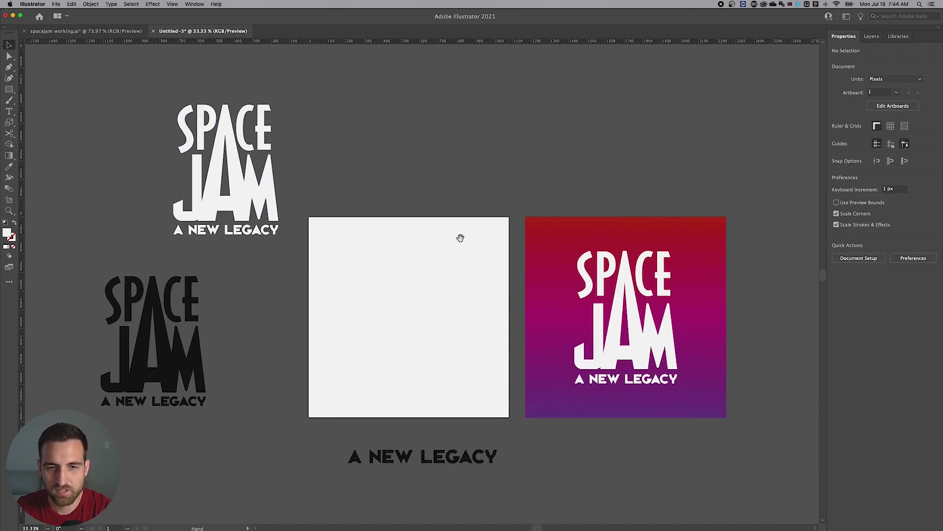
left_click(9, 89)
left_click_drag(309, 216, 508, 418)
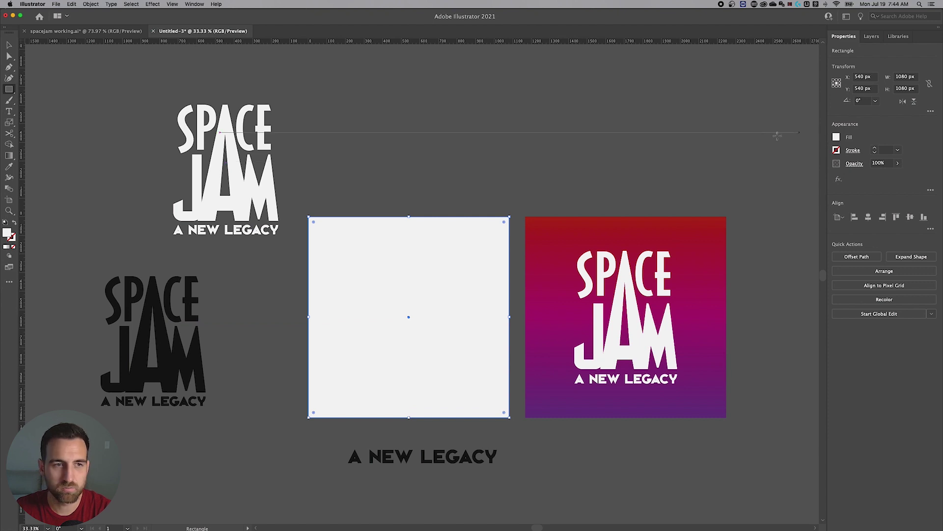
Apply a white-to-black linear gradient to the artboard-sized rectangle and set its angle to 90°.
left_click(195, 4)
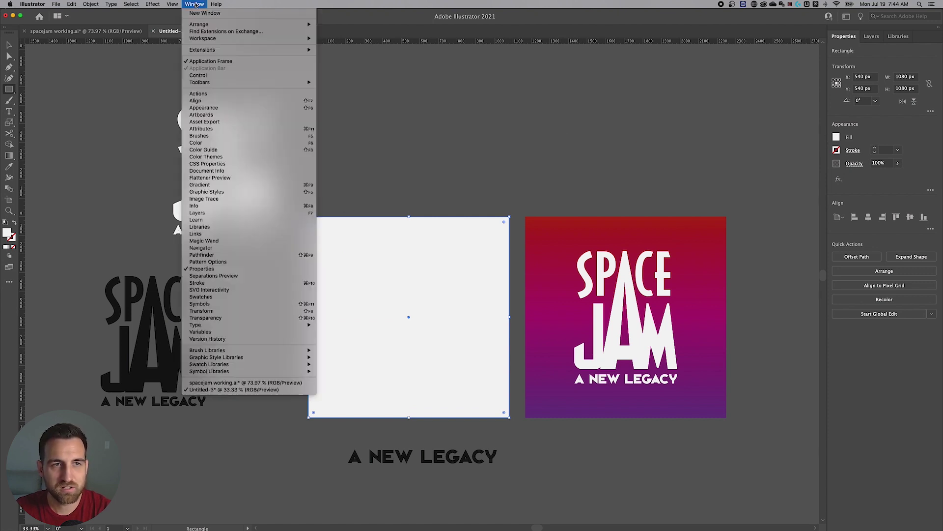
left_click(205, 185)
left_click_drag(428, 186, 718, 79)
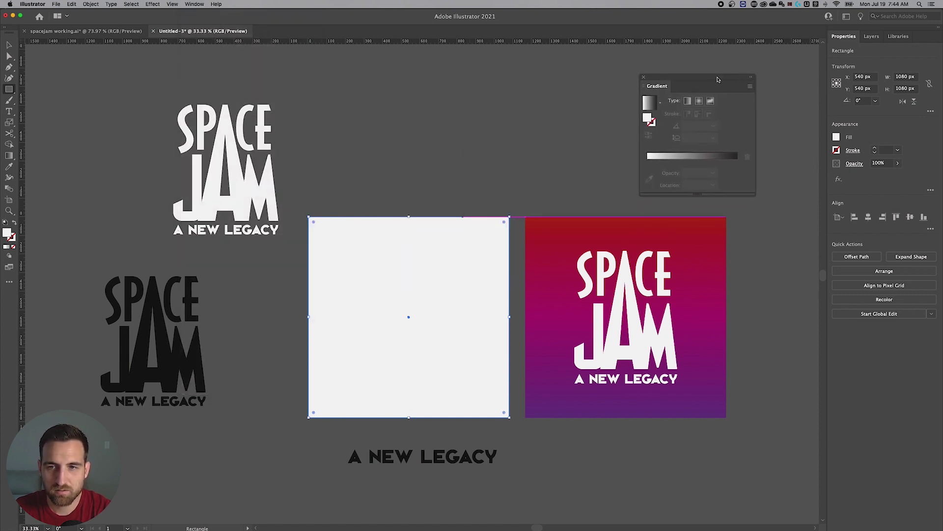
left_click(681, 157)
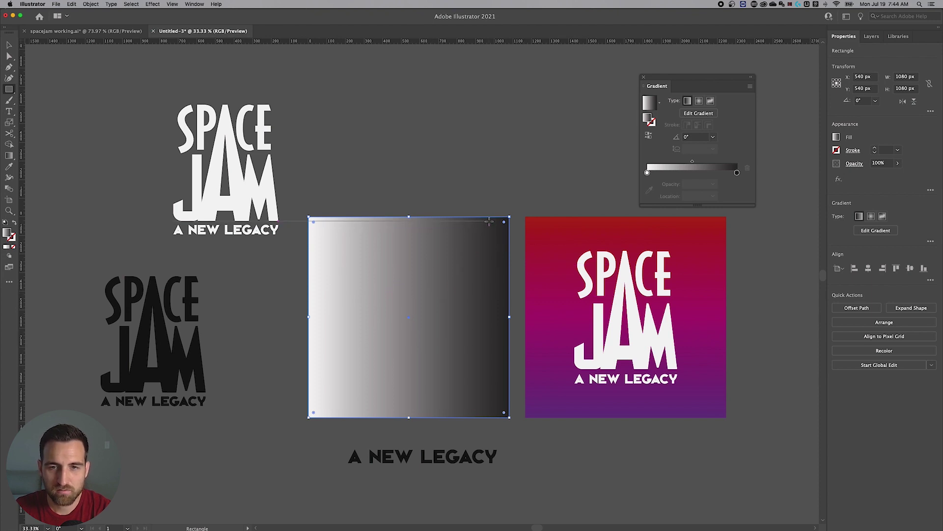
left_click(695, 139)
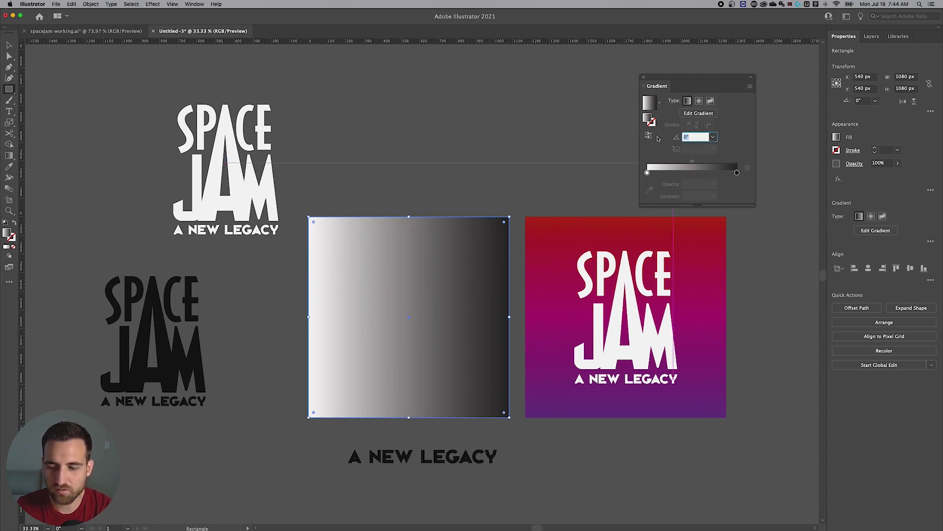
key("Return")
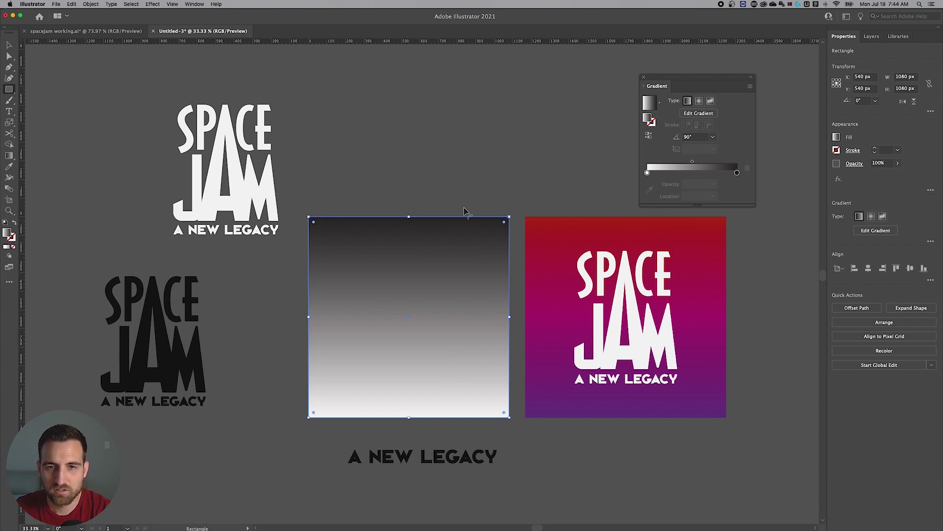
Recolor the gradient's black stop with the red sampled from the upper edge of the reference background.
double_click(737, 172)
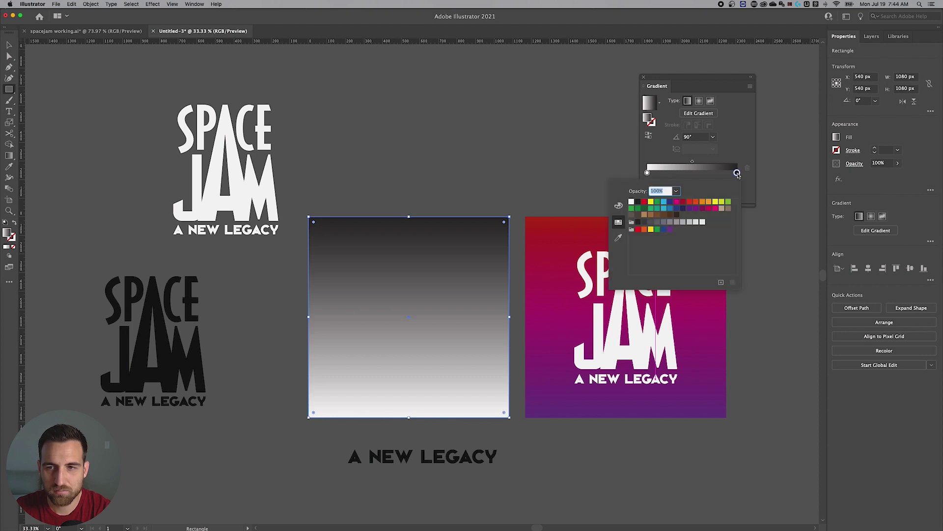
left_click(619, 239)
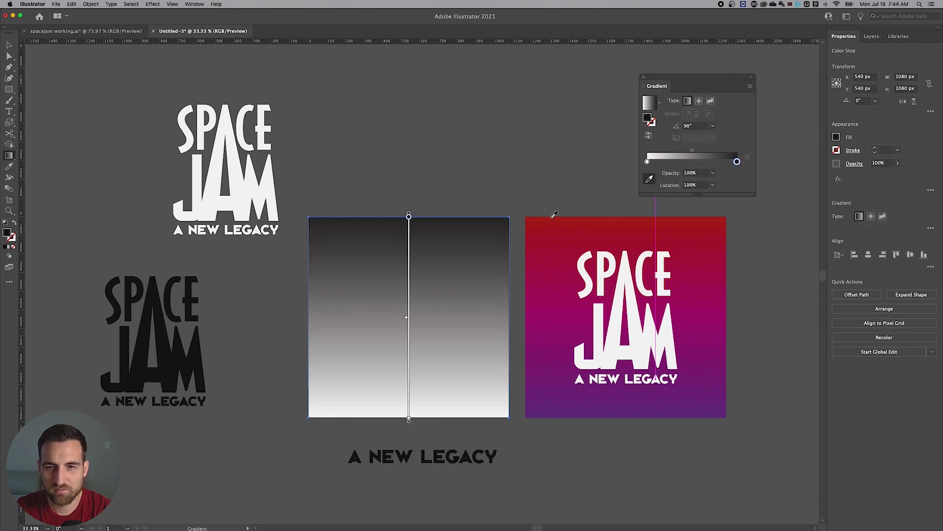
left_click(589, 218)
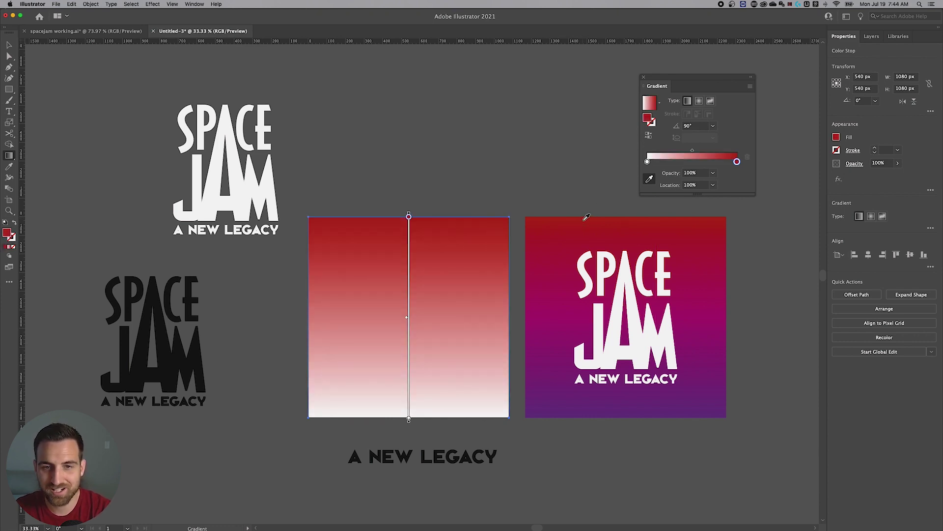
left_click(600, 214)
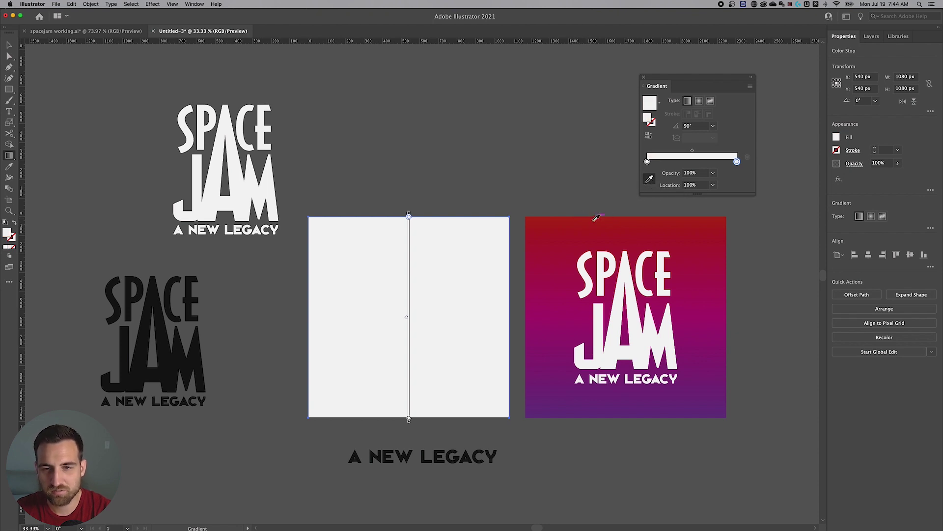
left_click(610, 218)
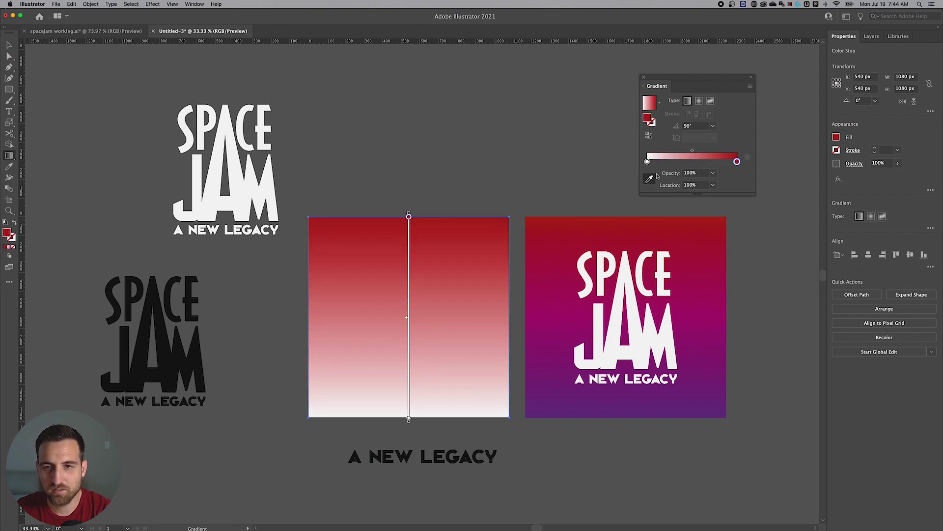
Recolor the gradient's white stop with the purple sampled from the reference's lower edge and check both stops' RGB values.
left_click(647, 161)
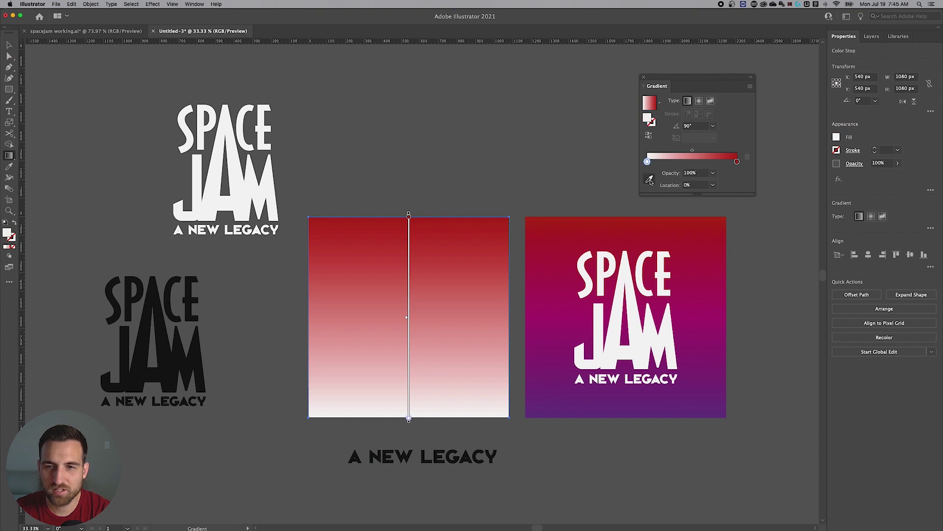
left_click(649, 180)
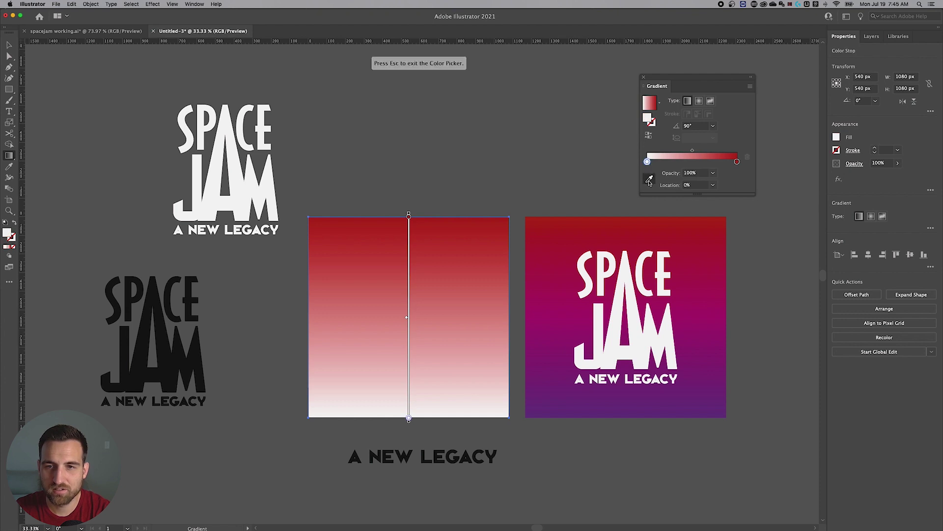
left_click(550, 411)
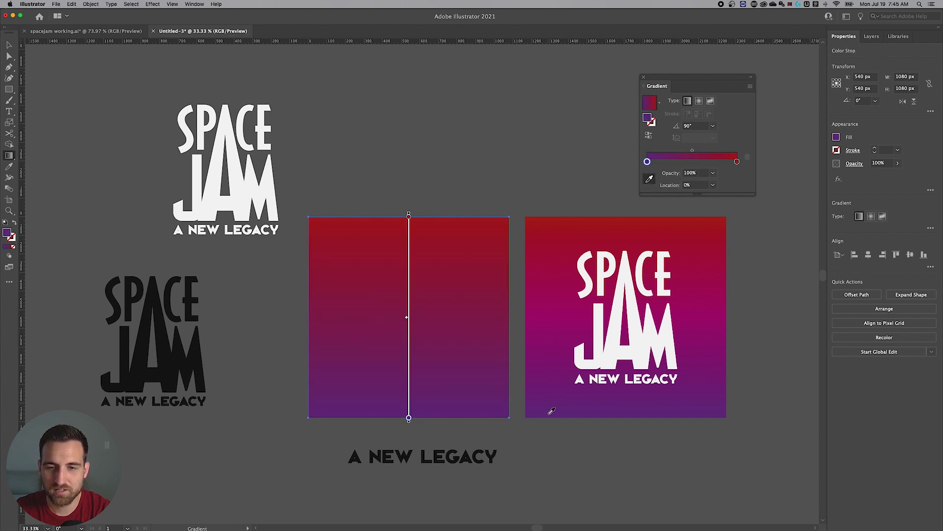
double_click(737, 161)
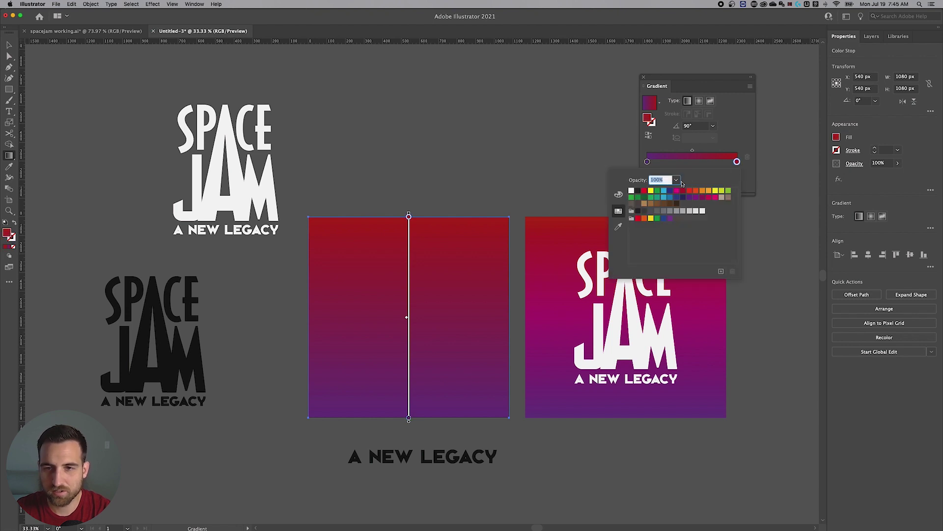
left_click(619, 195)
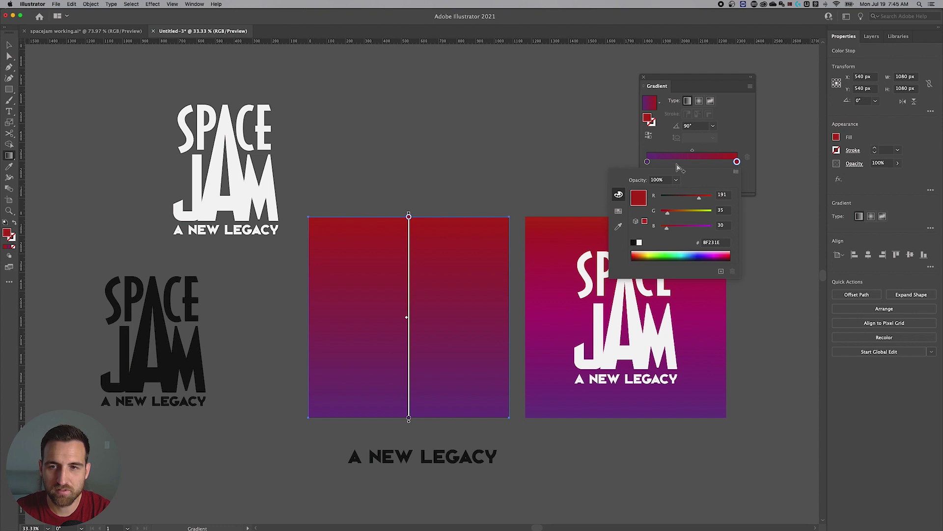
left_click(647, 163)
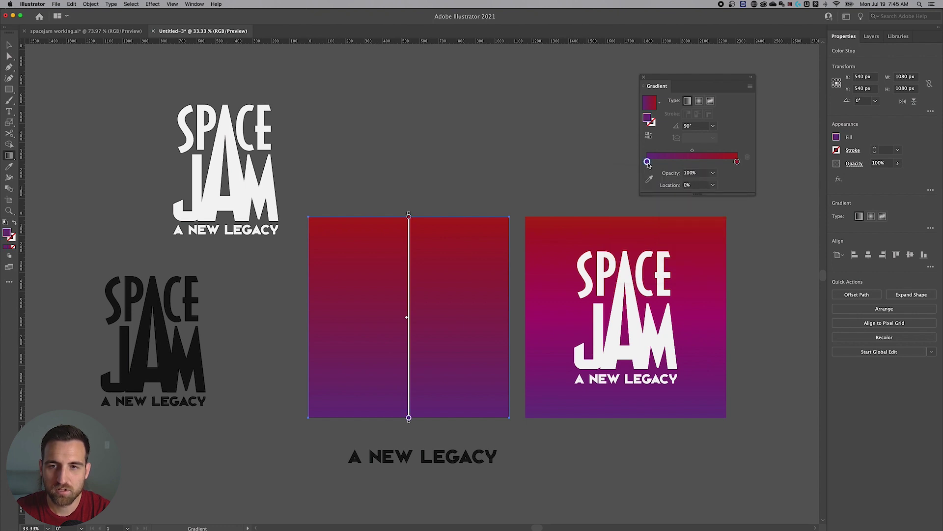
double_click(647, 162)
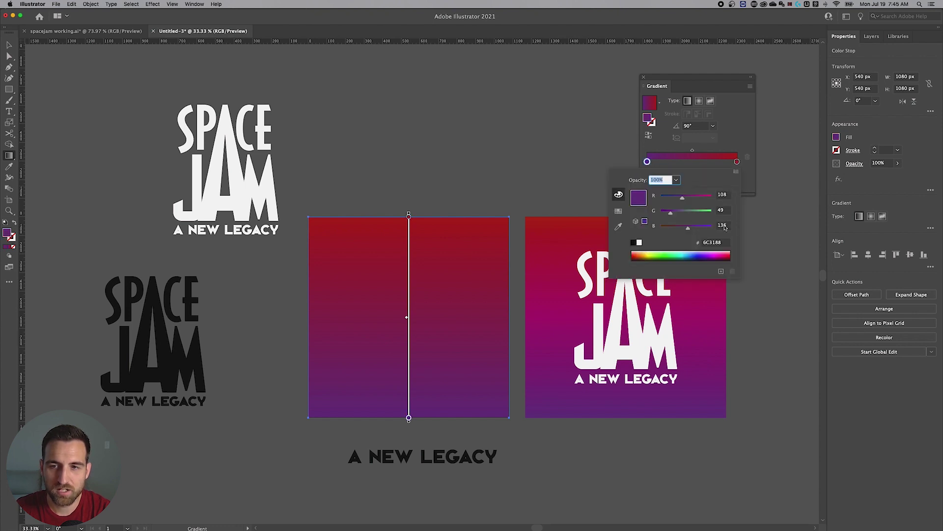
left_click(735, 163)
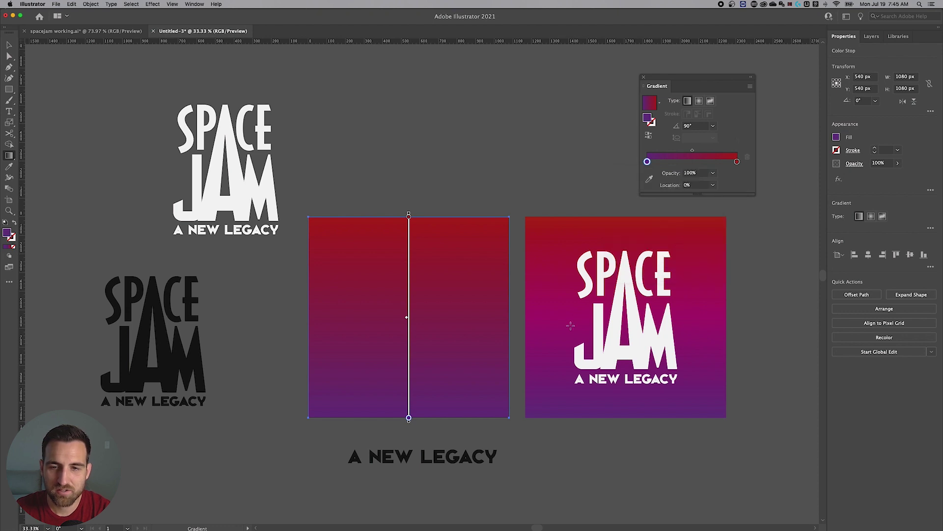
Add a middle gradient stop at about 49%, color it with magenta sampled from the reference's middle, and check its RGB values.
left_click(691, 162)
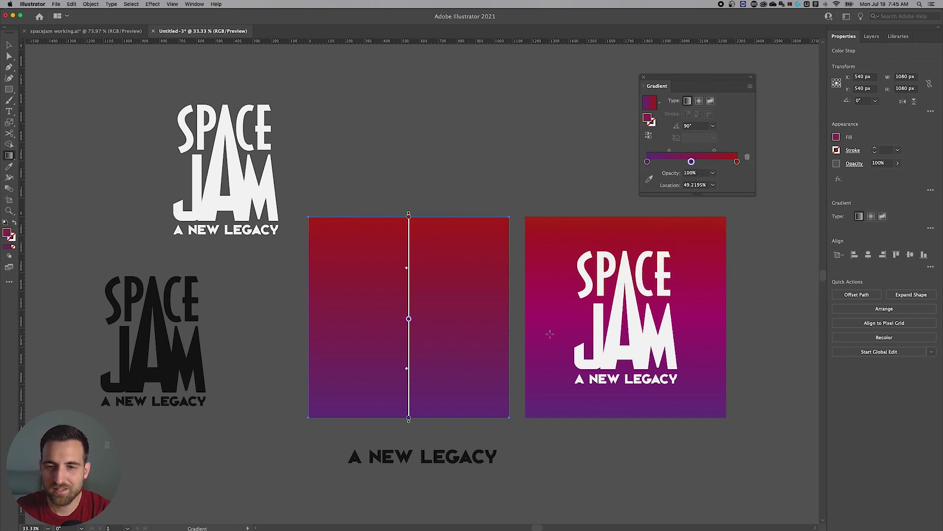
left_click(649, 179)
left_click(543, 313)
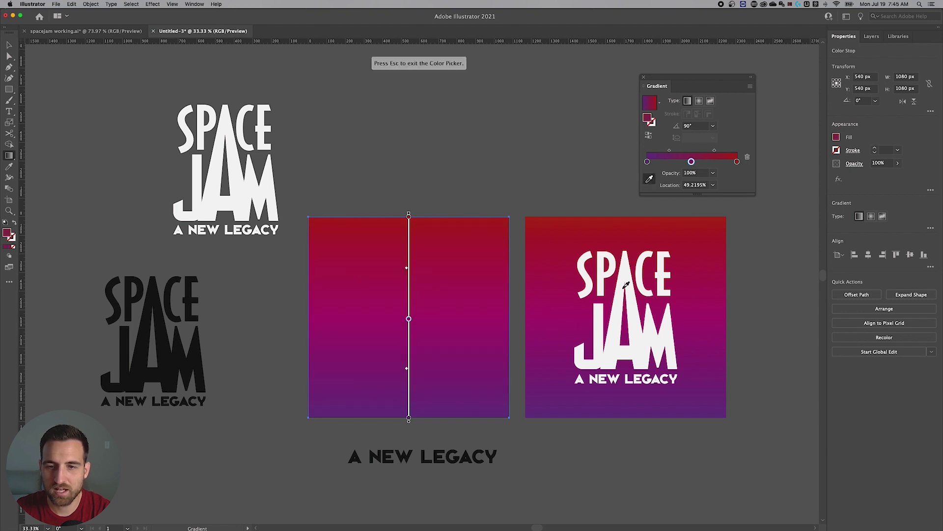
double_click(691, 162)
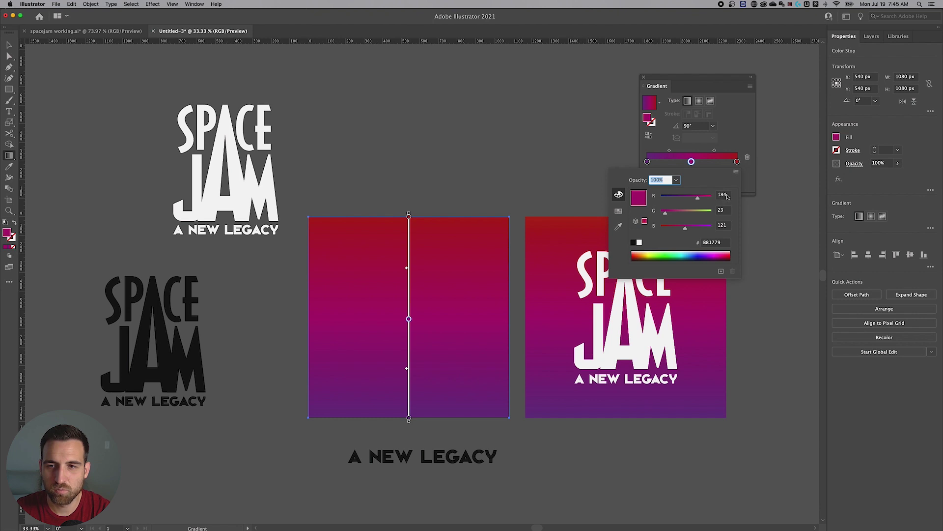
left_click(751, 132)
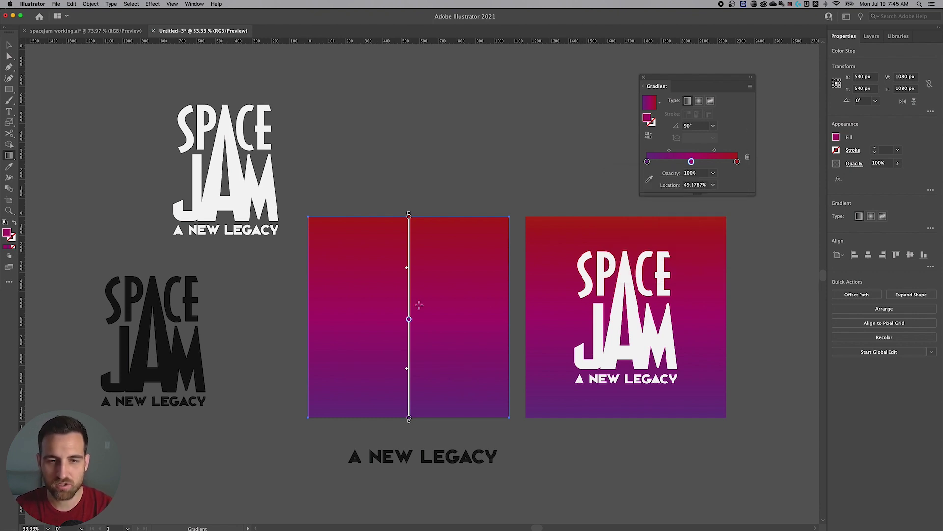
Move the white logo onto the gradient square at about X 482, Y 540 px and bring it to the front.
left_click(9, 44)
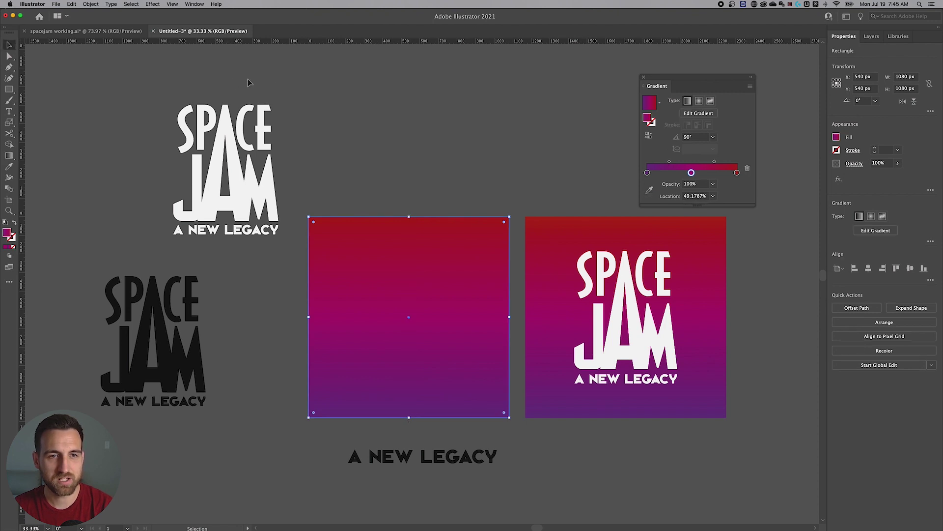
left_click(177, 169)
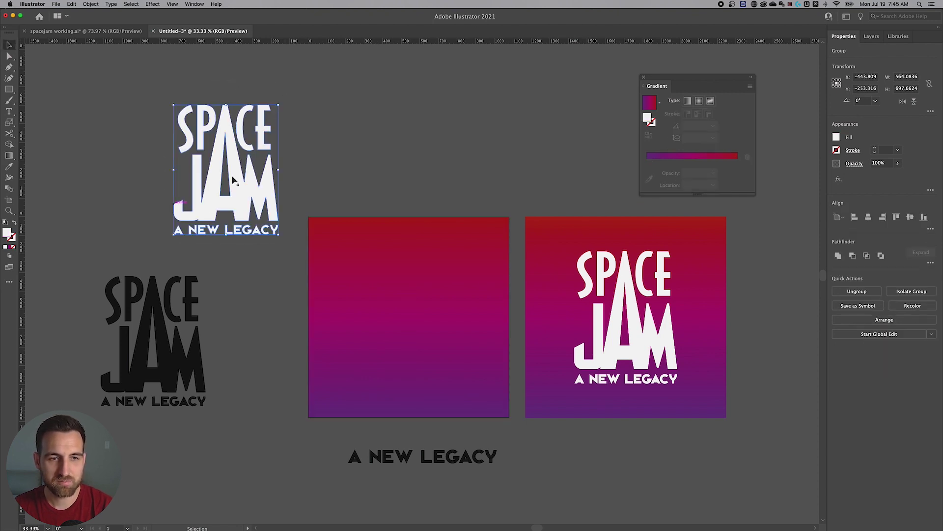
left_click_drag(260, 194, 431, 339)
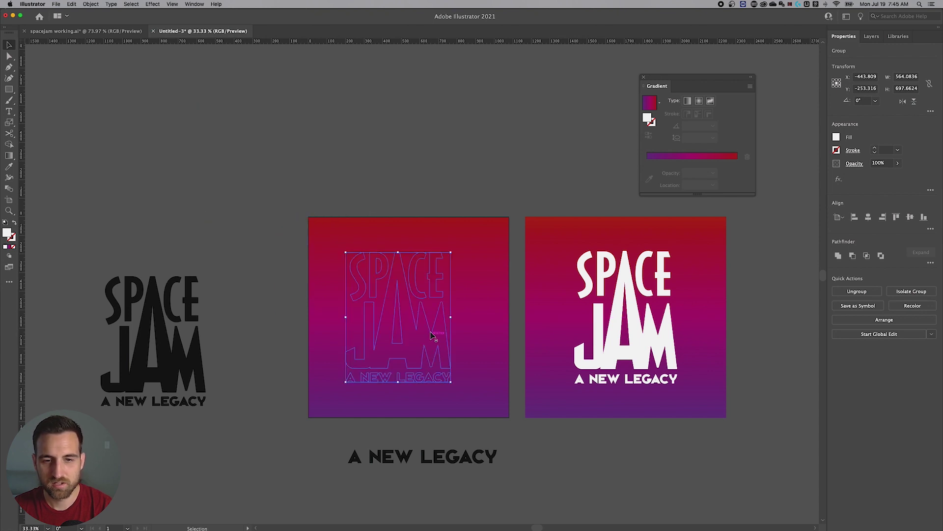
right_click(410, 308)
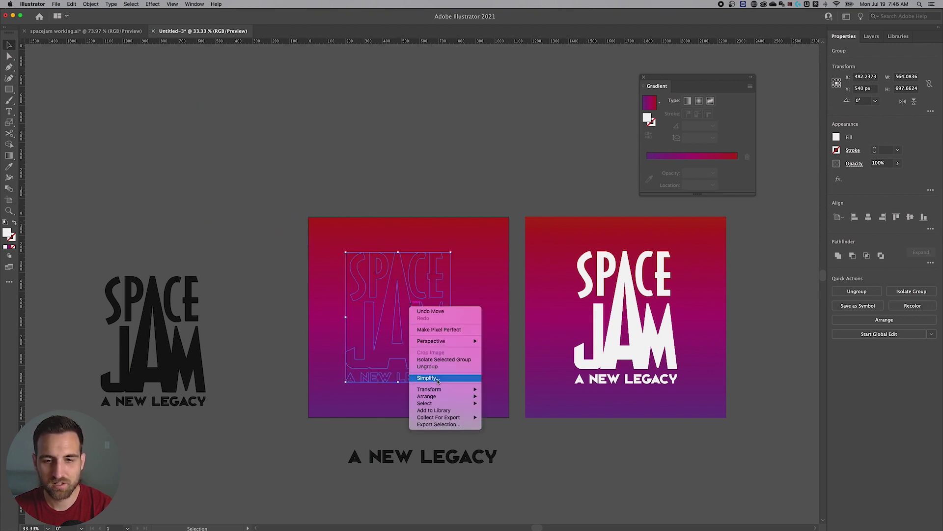
mouse_move(471, 398)
left_click(505, 396)
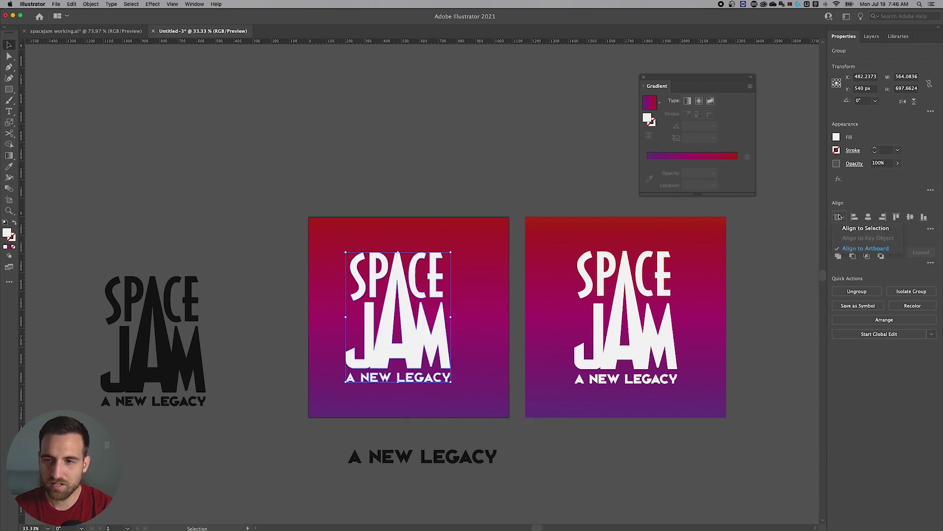
Center the white logo horizontally on the artboard, deselect it, and close the gradient settings to compare it with the reference.
left_click(869, 218)
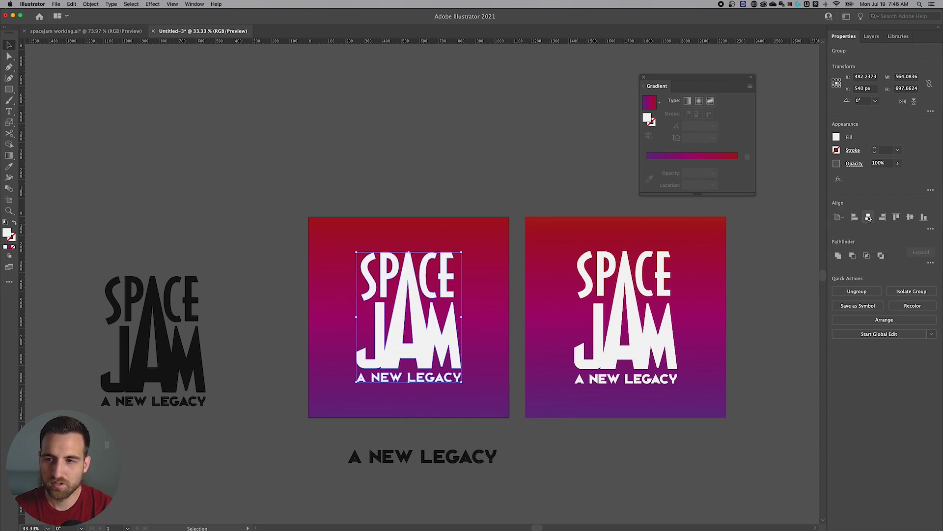
left_click(512, 159)
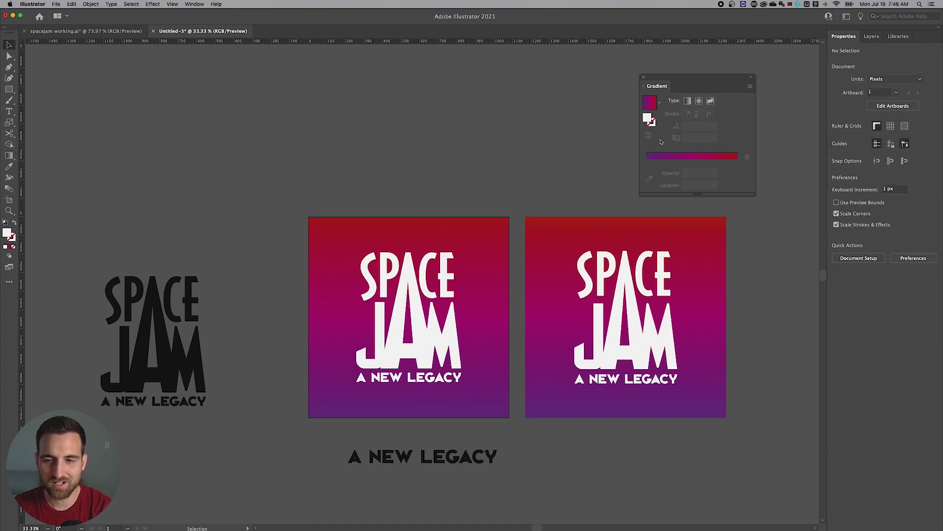
key("super+equal")
key("super+equal")
left_click_drag(577, 211, 419, 141)
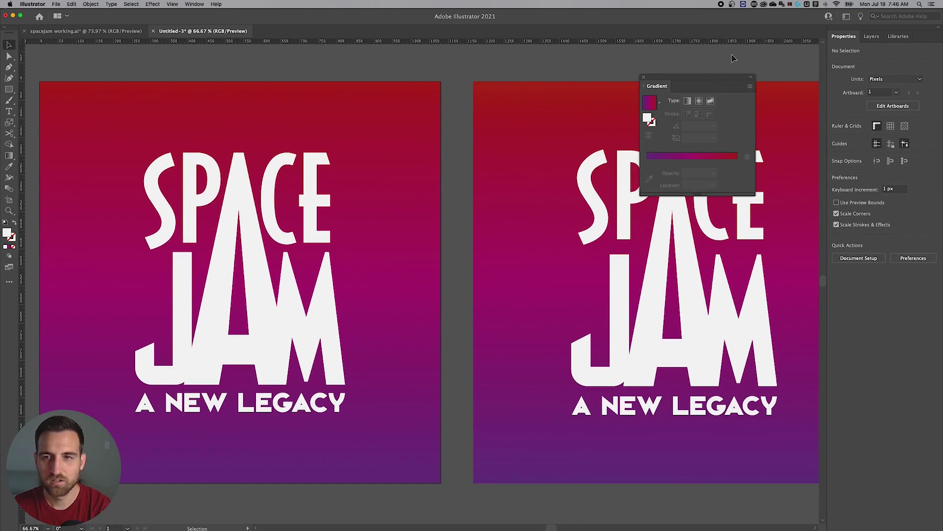
left_click(644, 77)
key("super+minus")
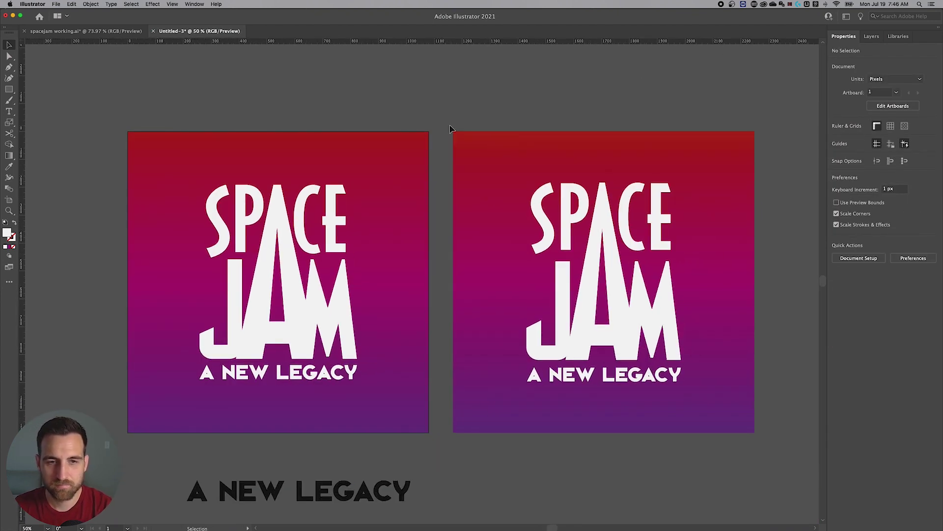